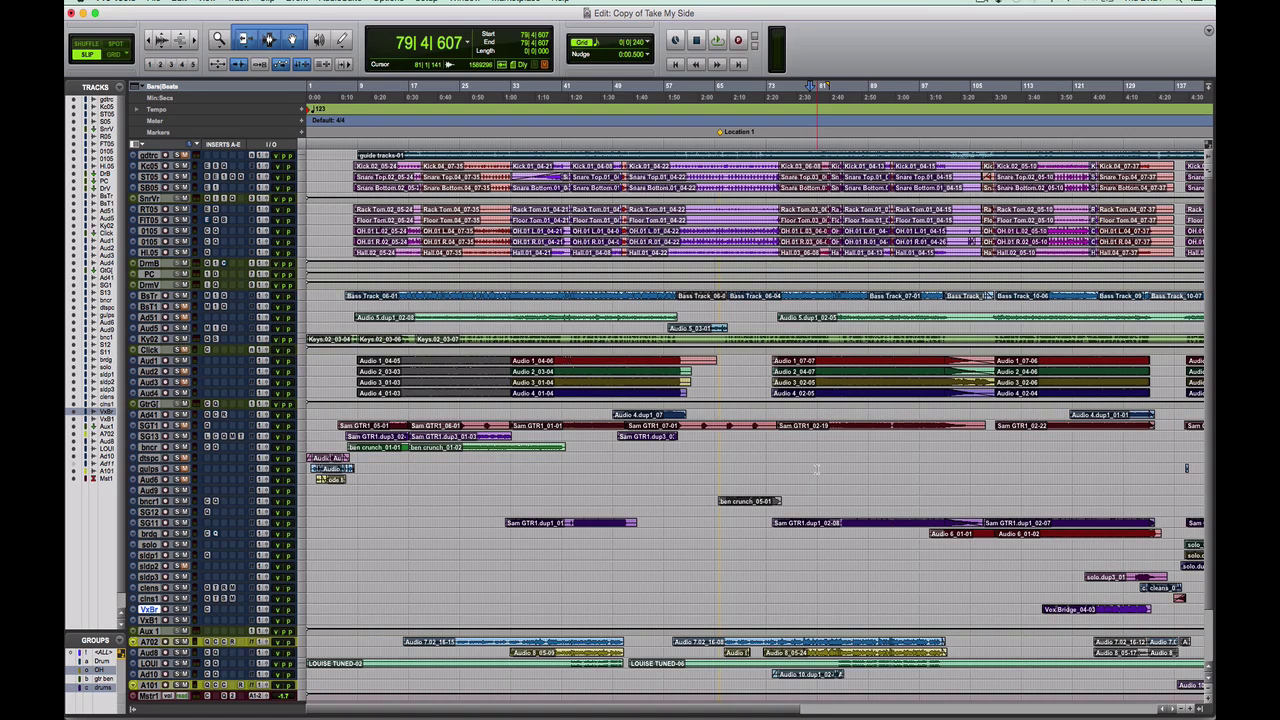
Step: Play the session from bar 110 to listen to that section and stop playback
{"action": "scroll", "coordinate": [1186, 467], "scroll_direction": "right", "scroll_amount": 5}
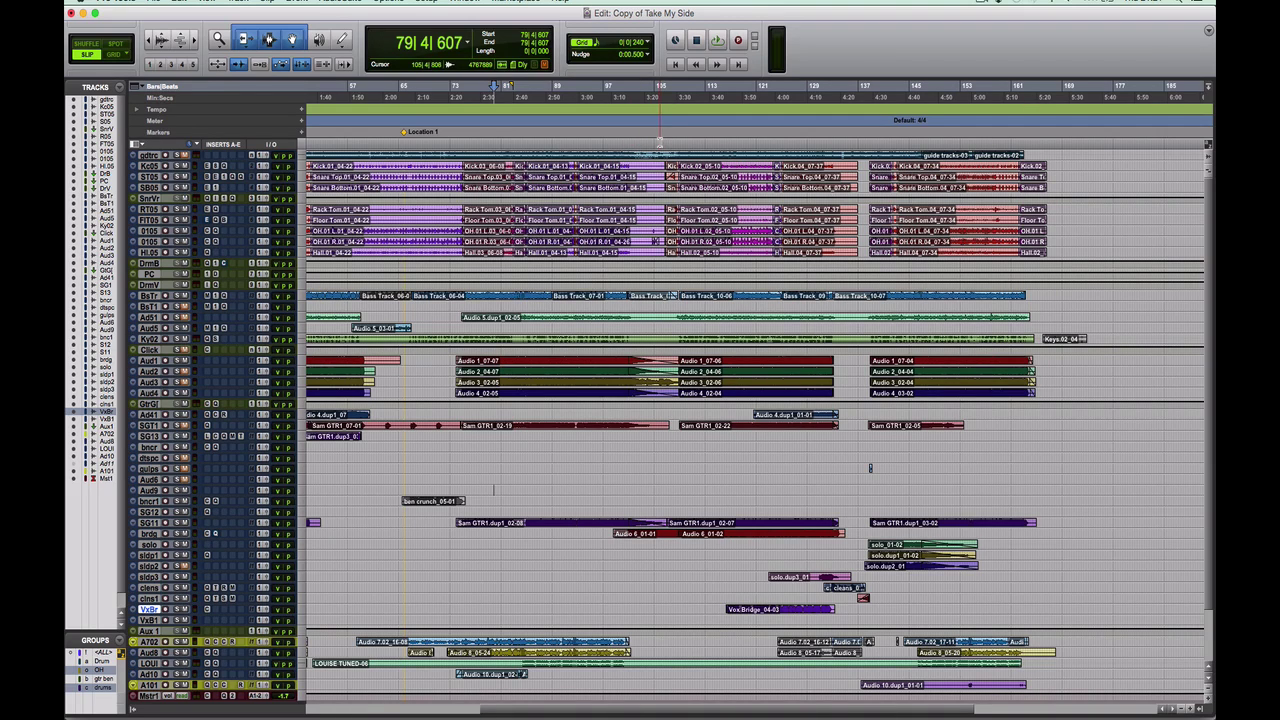
{"action": "left_click", "coordinate": [686, 146]}
{"action": "key", "text": "space"}
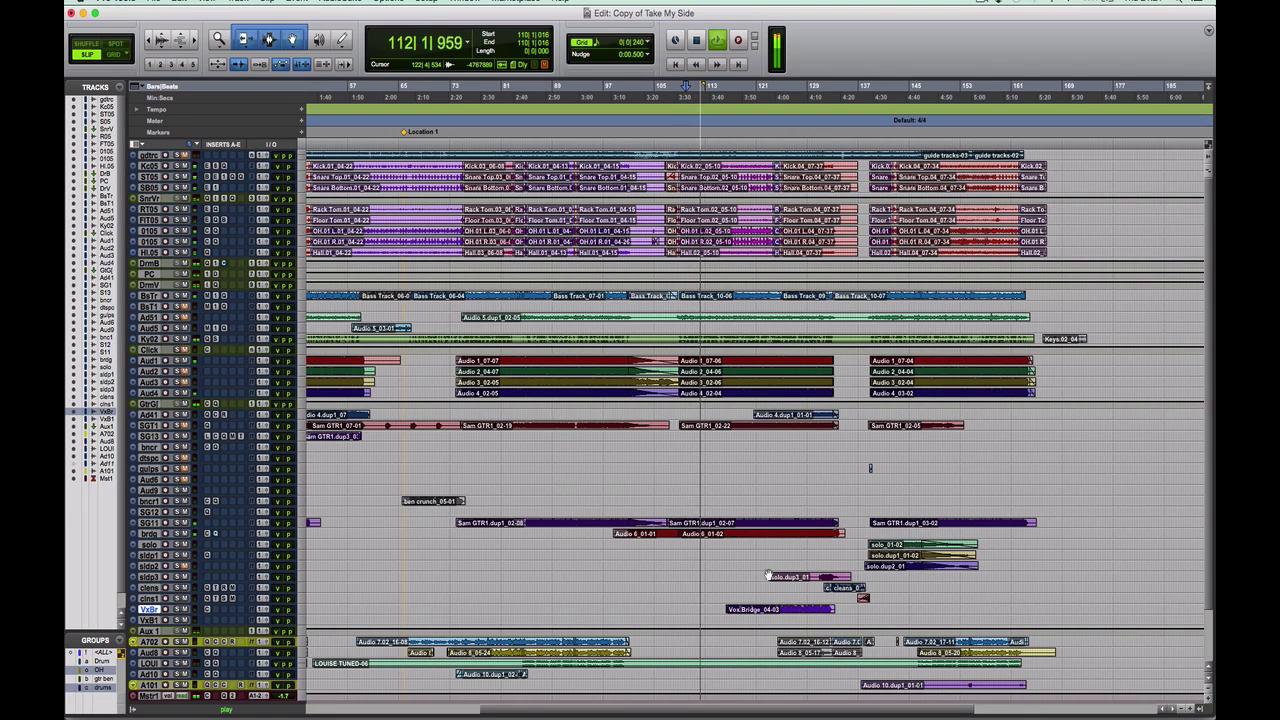
{"action": "key", "text": "space"}
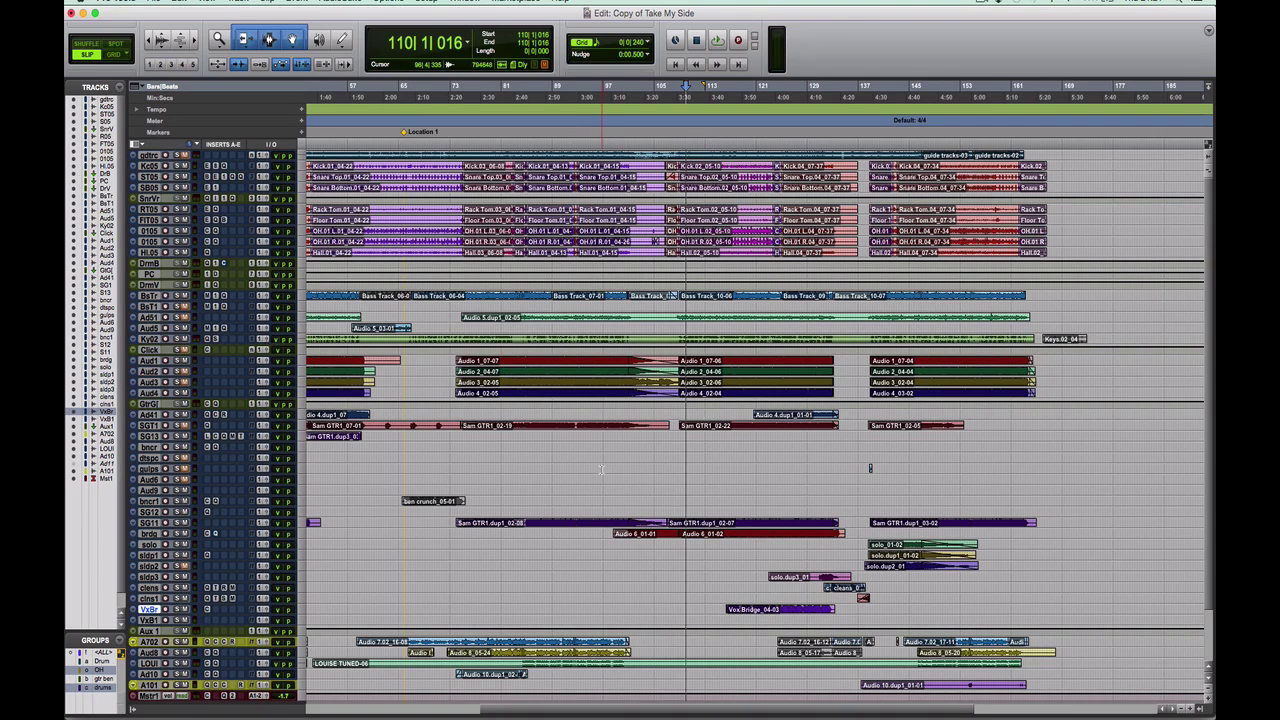
{"action": "scroll", "coordinate": [718, 570], "scroll_direction": "left", "scroll_amount": 5}
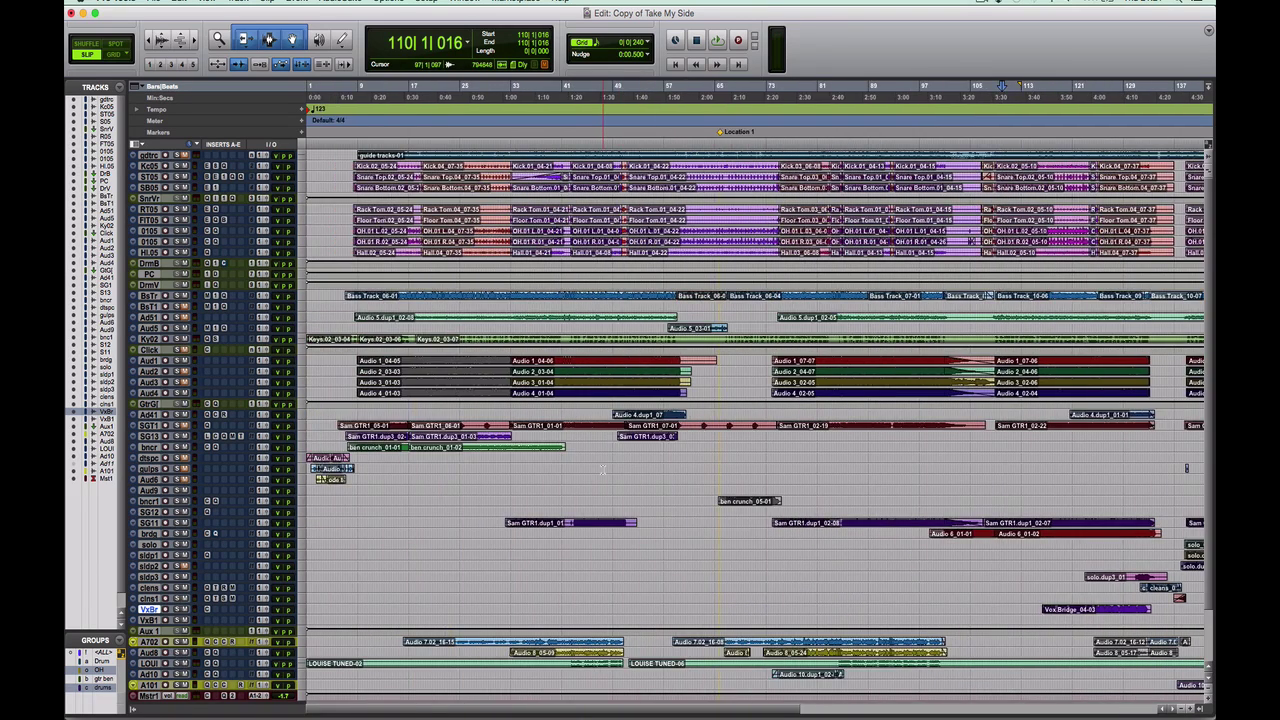
Step: Increase the height of all tracks and enable the Drum Bus group with its tracks soloed
{"action": "left_click", "coordinate": [1210, 704]}
{"action": "left_click", "coordinate": [1210, 704]}
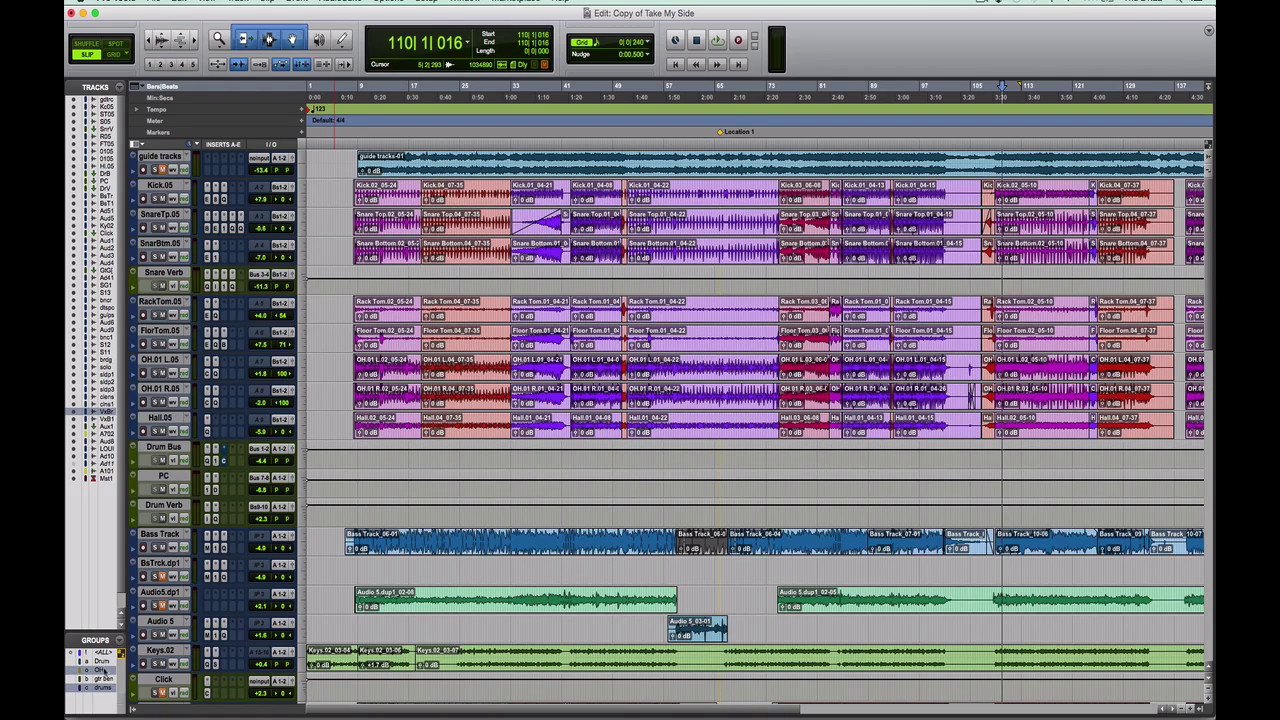
{"action": "left_click", "coordinate": [100, 659]}
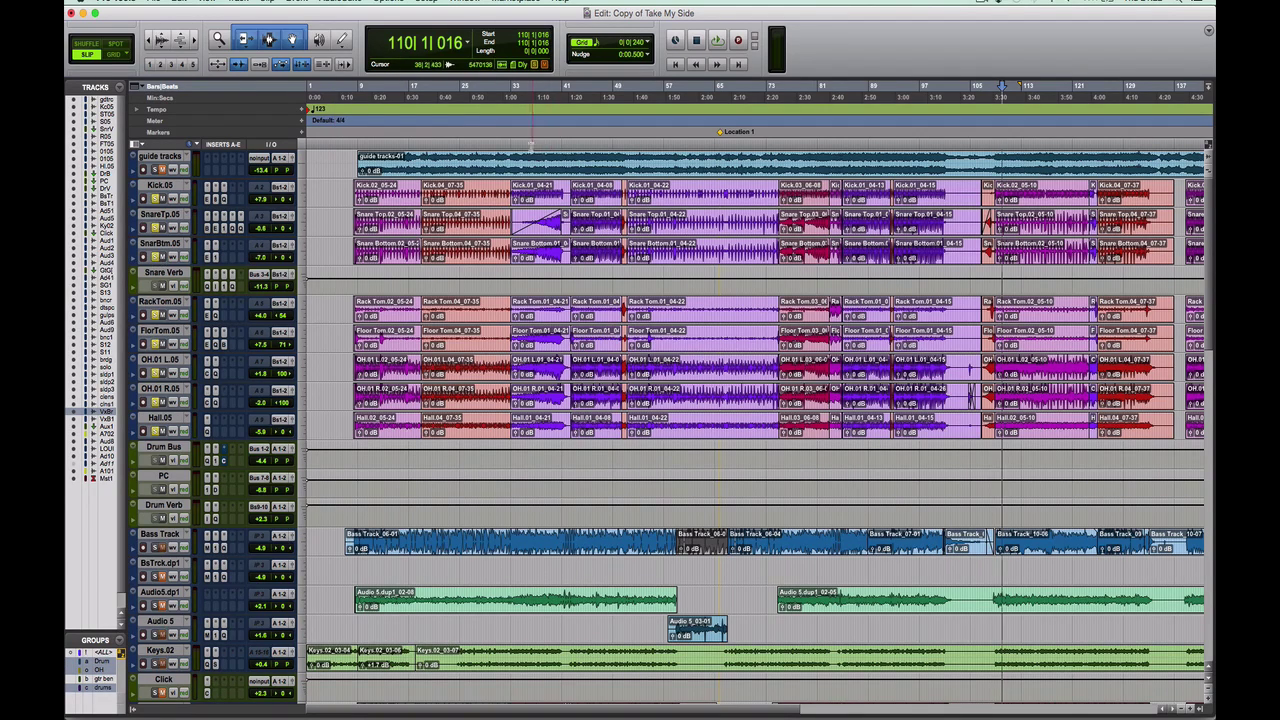
Step: Play the soloed drums from bar 16 while looking through the session's tracks down to Master 1, and stop playback
{"action": "left_click", "coordinate": [408, 470]}
{"action": "key", "text": "space"}
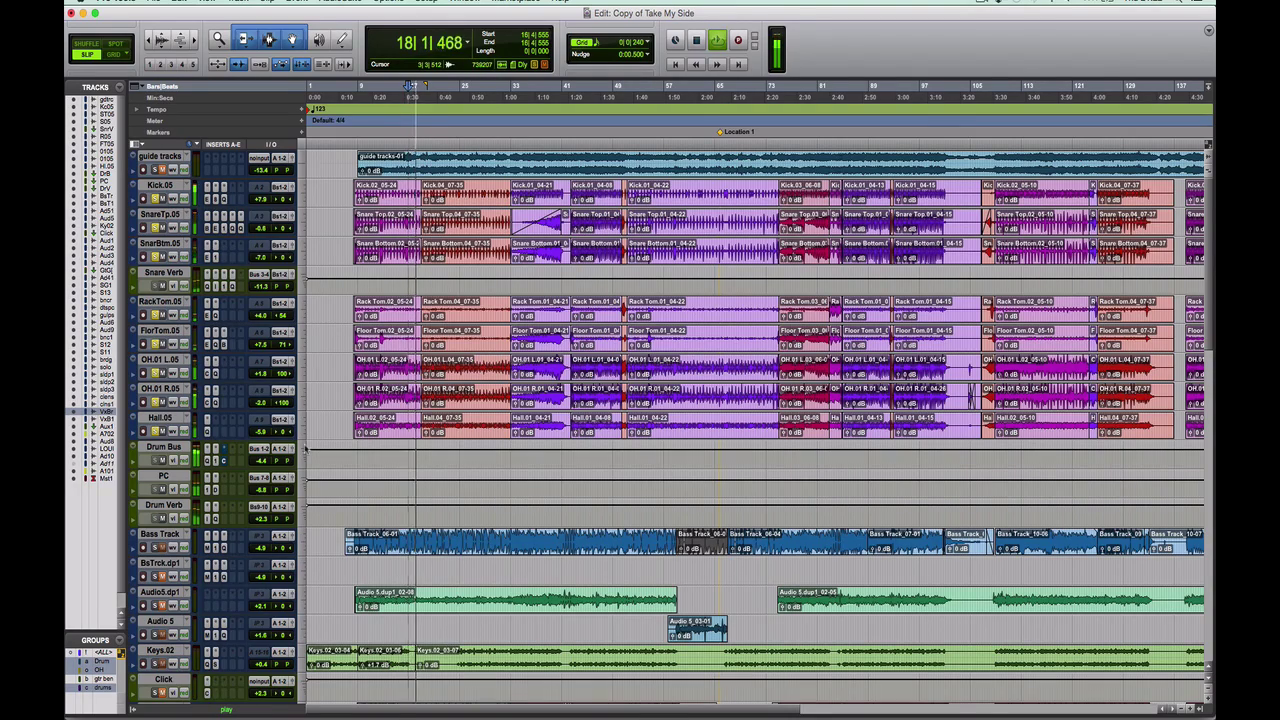
{"action": "scroll", "coordinate": [183, 665], "scroll_direction": "down", "scroll_amount": 15}
{"action": "scroll", "coordinate": [183, 665], "scroll_direction": "down", "scroll_amount": 10}
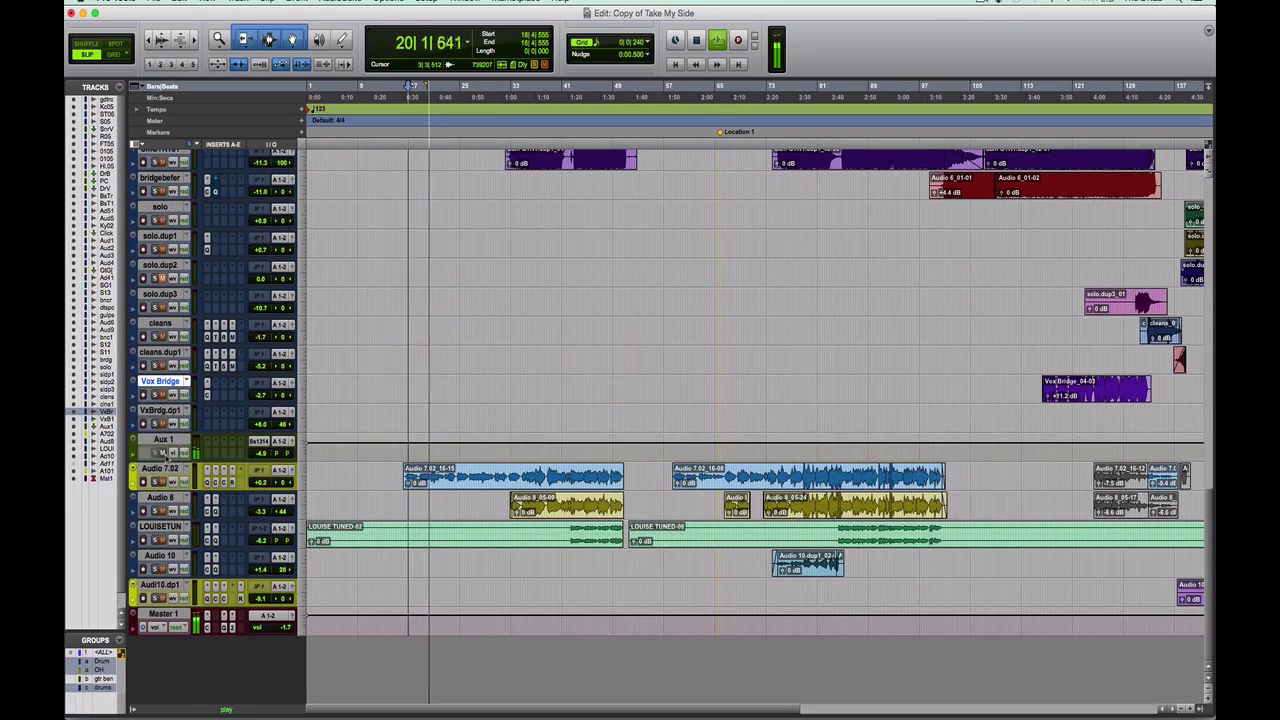
{"action": "scroll", "coordinate": [670, 420], "scroll_direction": "up", "scroll_amount": 7}
{"action": "scroll", "coordinate": [1187, 222], "scroll_direction": "up", "scroll_amount": 10}
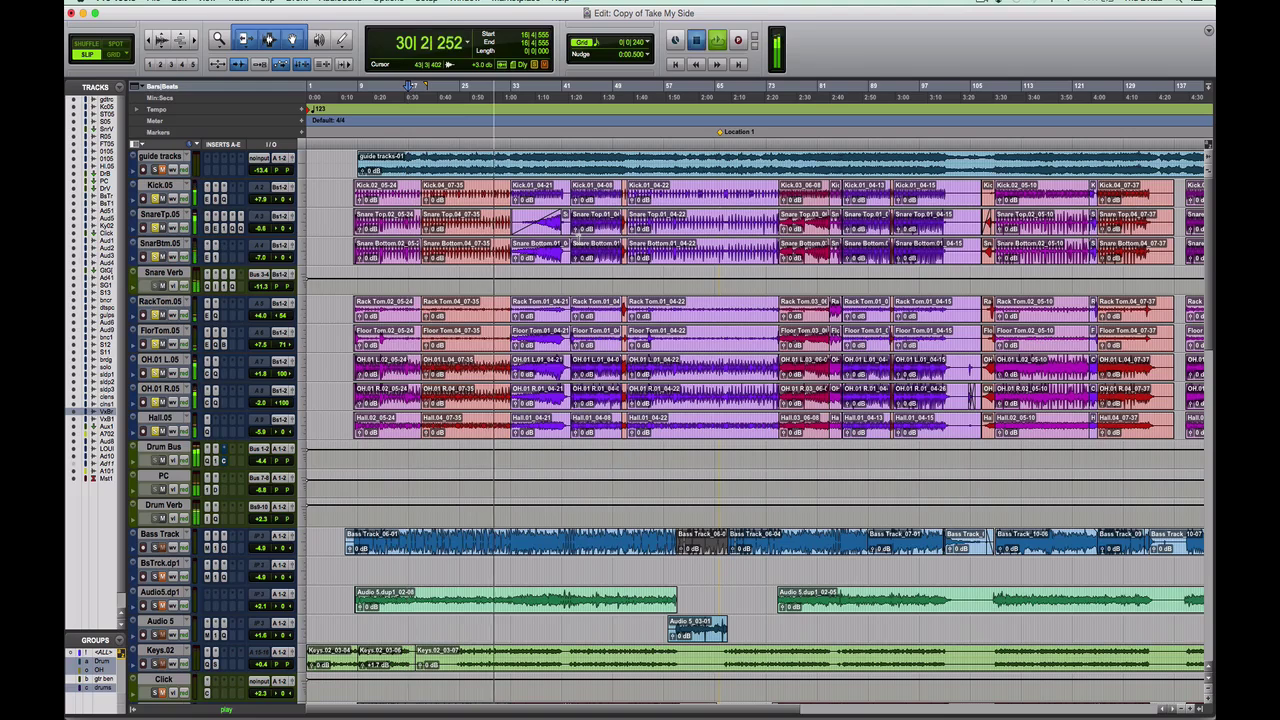
{"action": "key", "text": "space"}
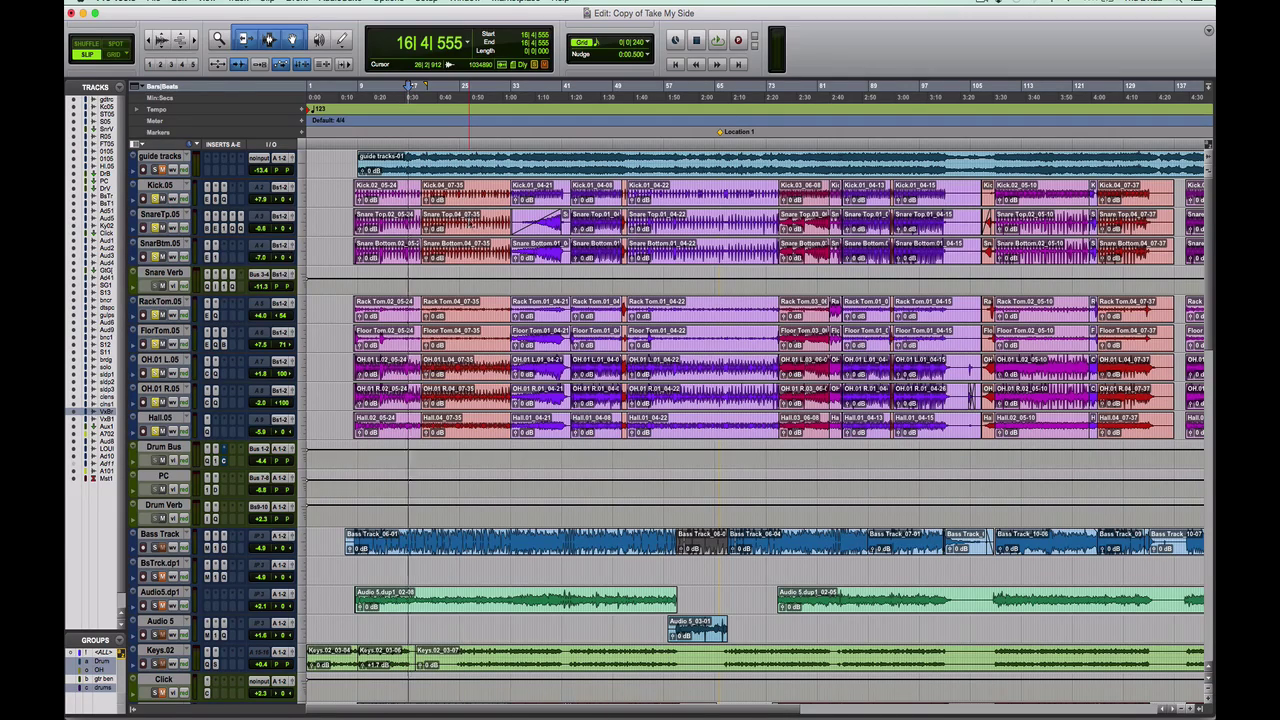
Step: In the Mix window, unsolo the Drum Bus group's tracks and disable that group
{"action": "key", "text": "super+equal"}
{"action": "key", "text": "super+equal"}
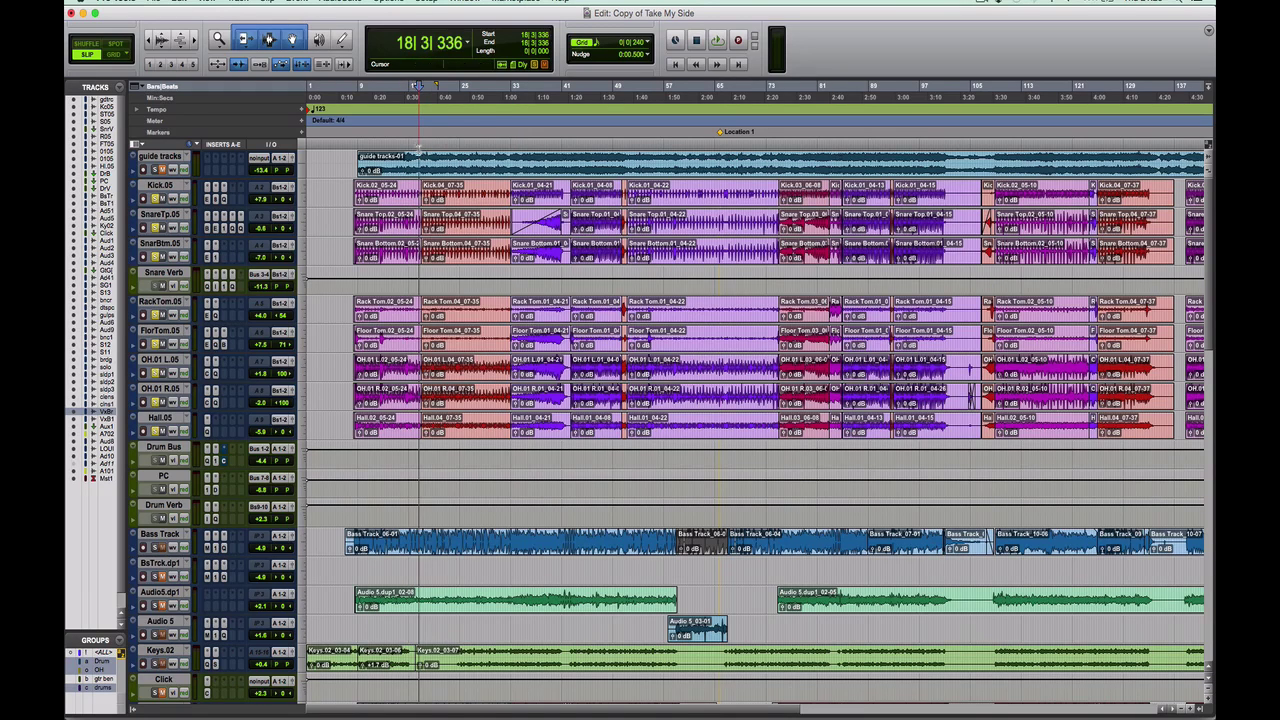
{"action": "key", "text": "super+equal"}
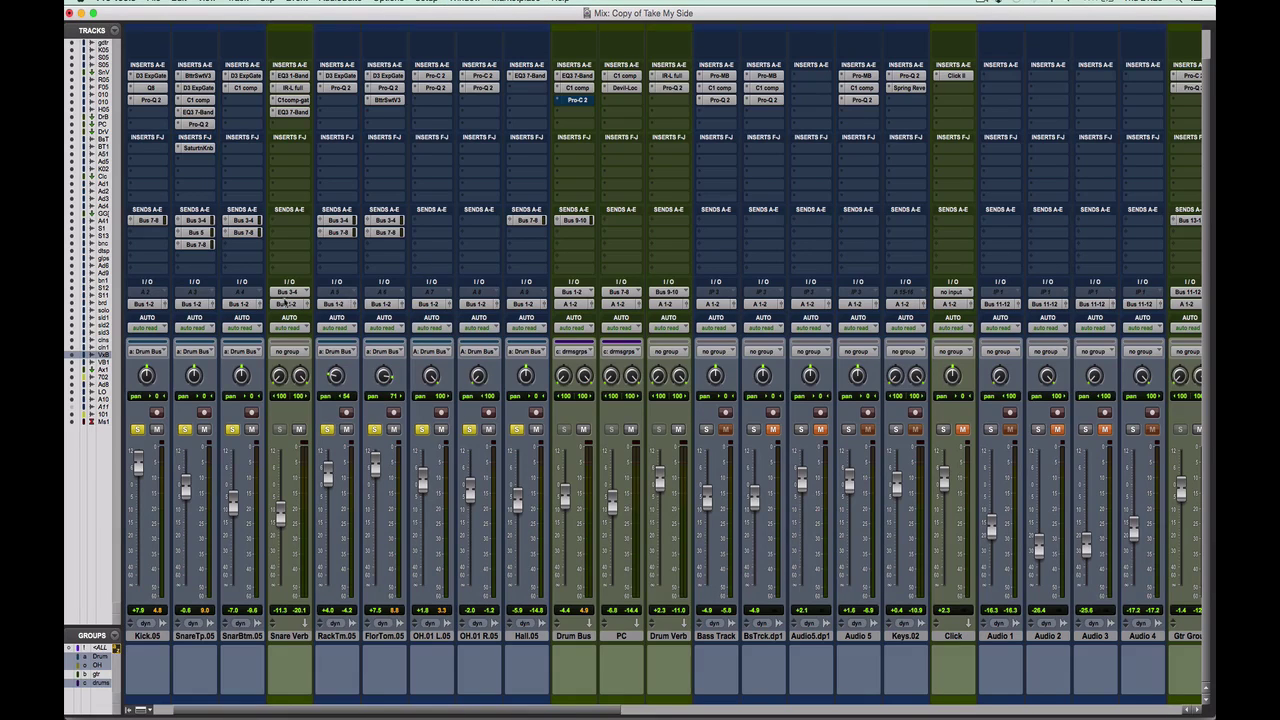
{"action": "left_click", "coordinate": [182, 429]}
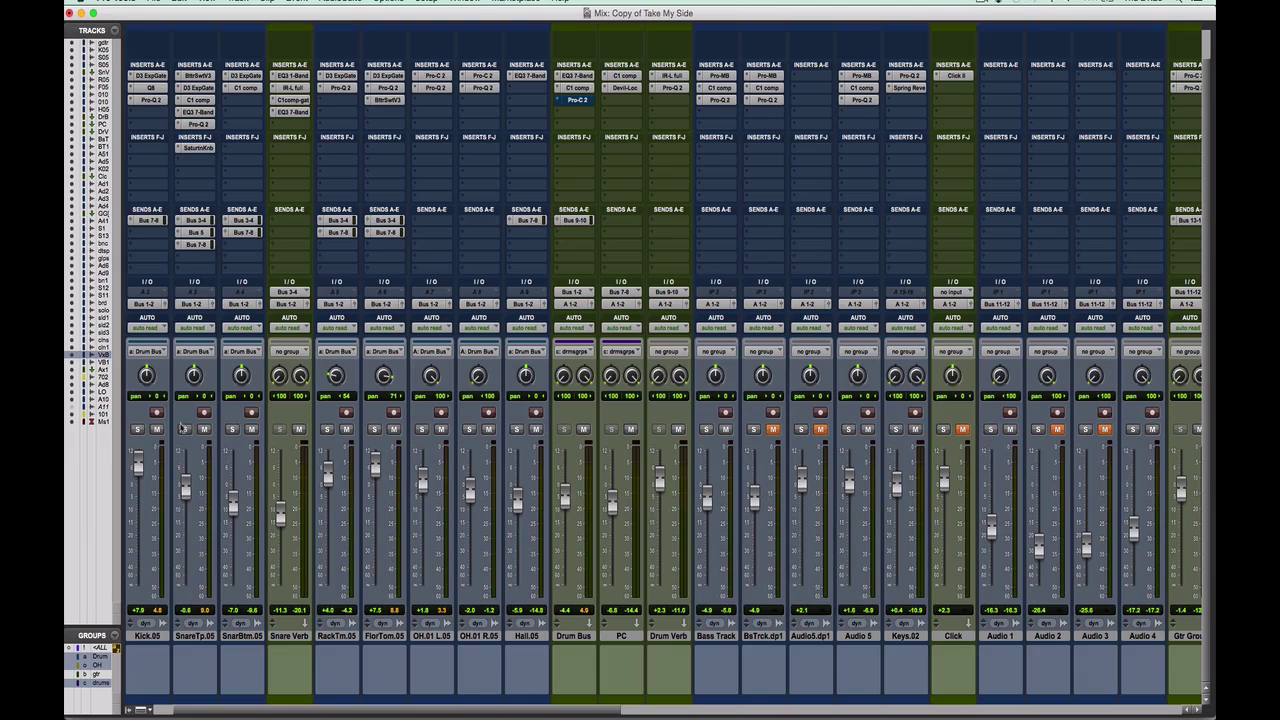
{"action": "left_click", "coordinate": [99, 659]}
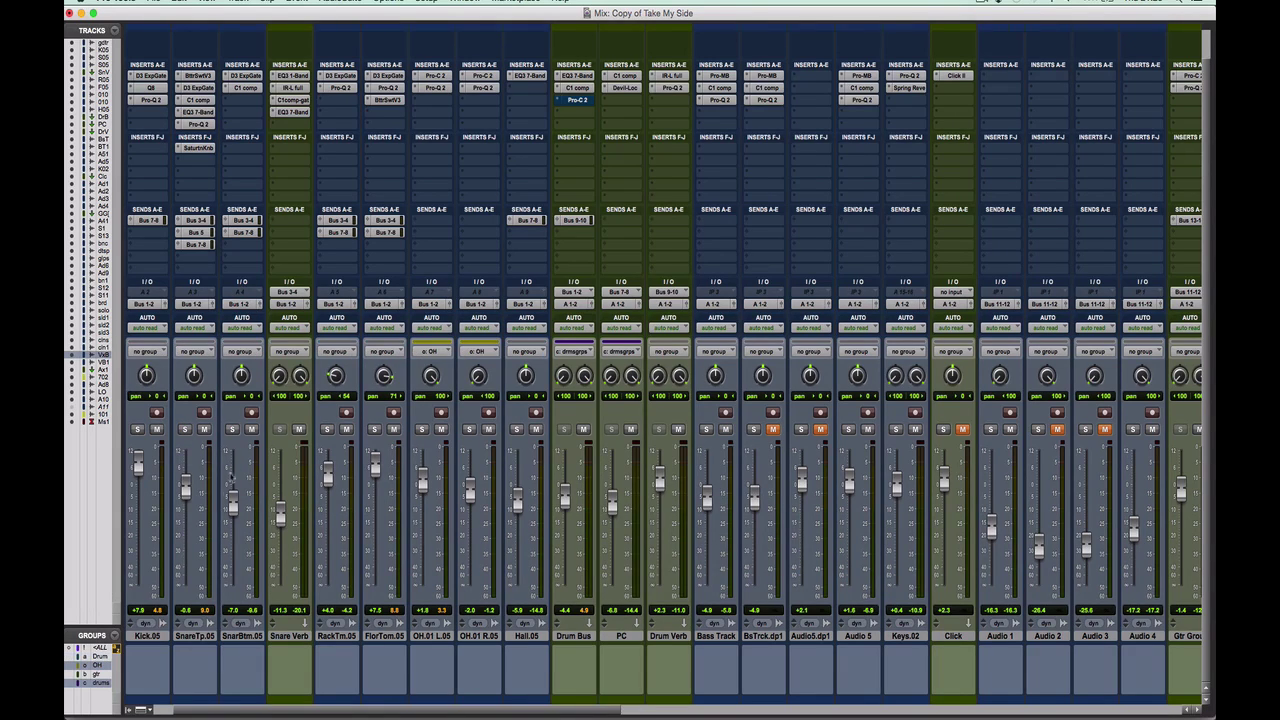
Step: Solo the SnarBtm.05 and SnareTp.05 tracks and compare the C1 compressor on SnareTp.05 bypassed and active
{"action": "left_click", "coordinate": [232, 430]}
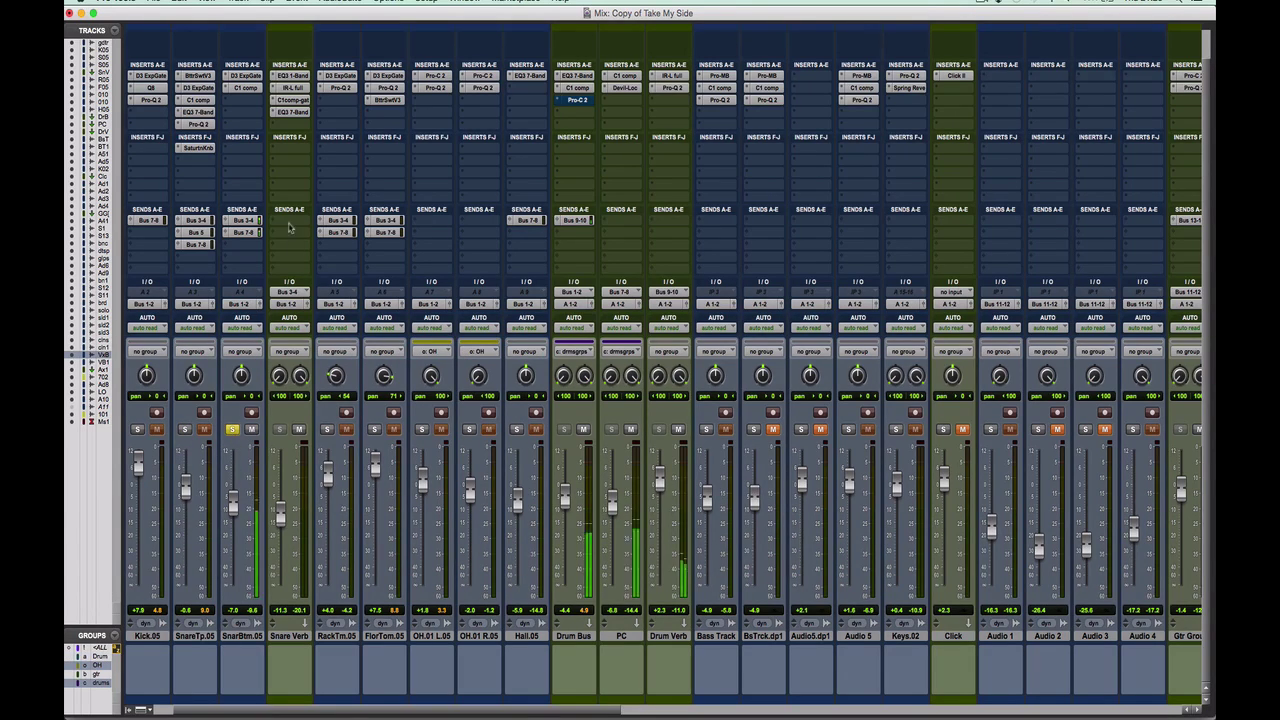
{"action": "left_click", "coordinate": [184, 429]}
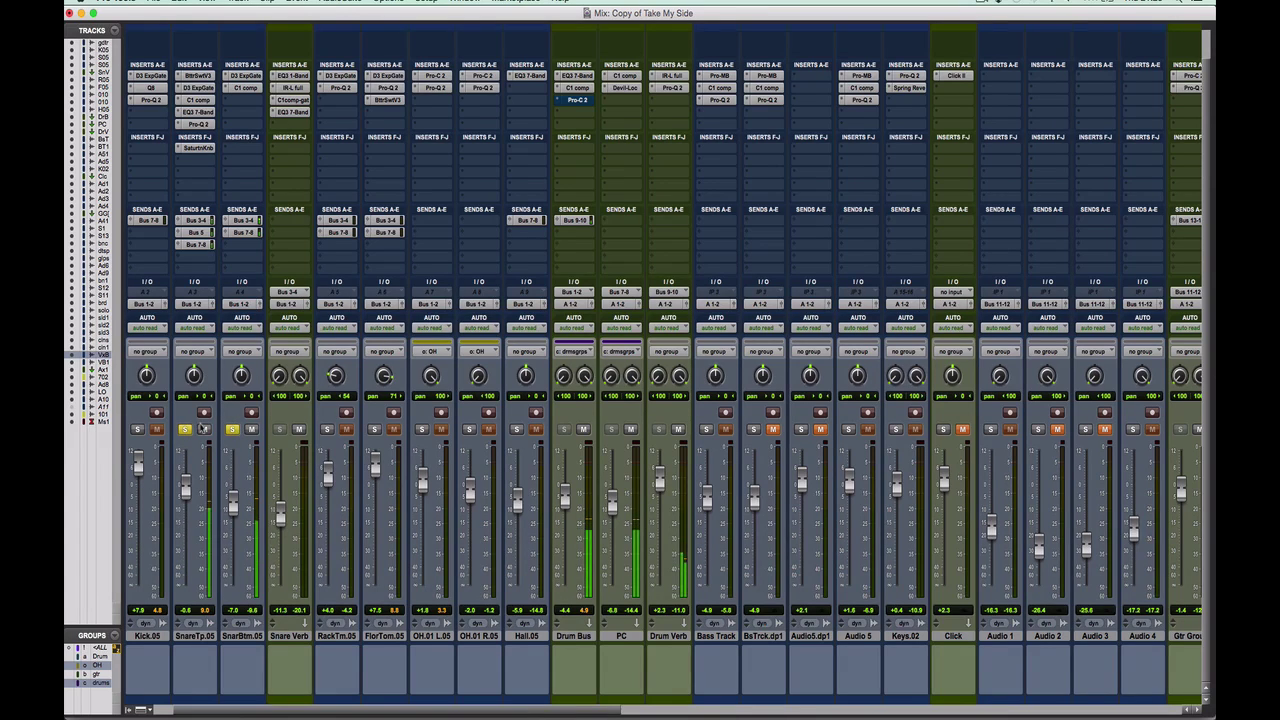
{"action": "scroll", "coordinate": [203, 211], "scroll_direction": "up", "scroll_amount": 2}
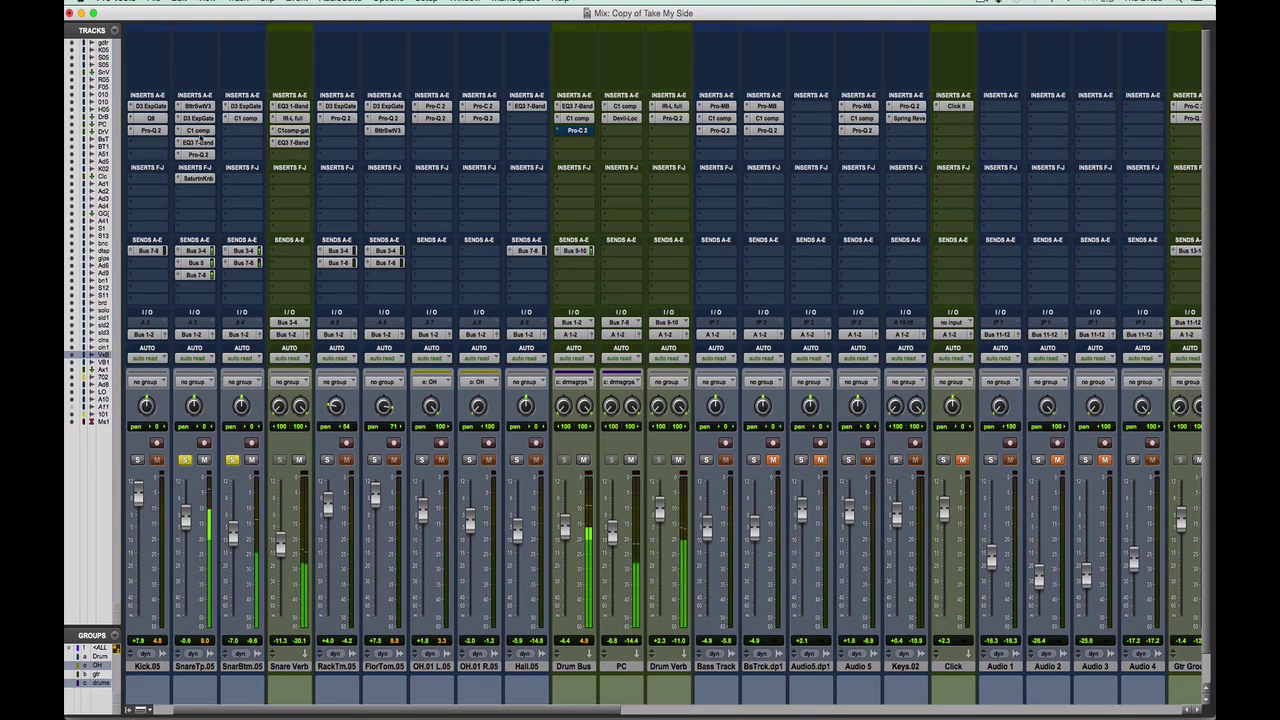
{"action": "left_click", "coordinate": [198, 131]}
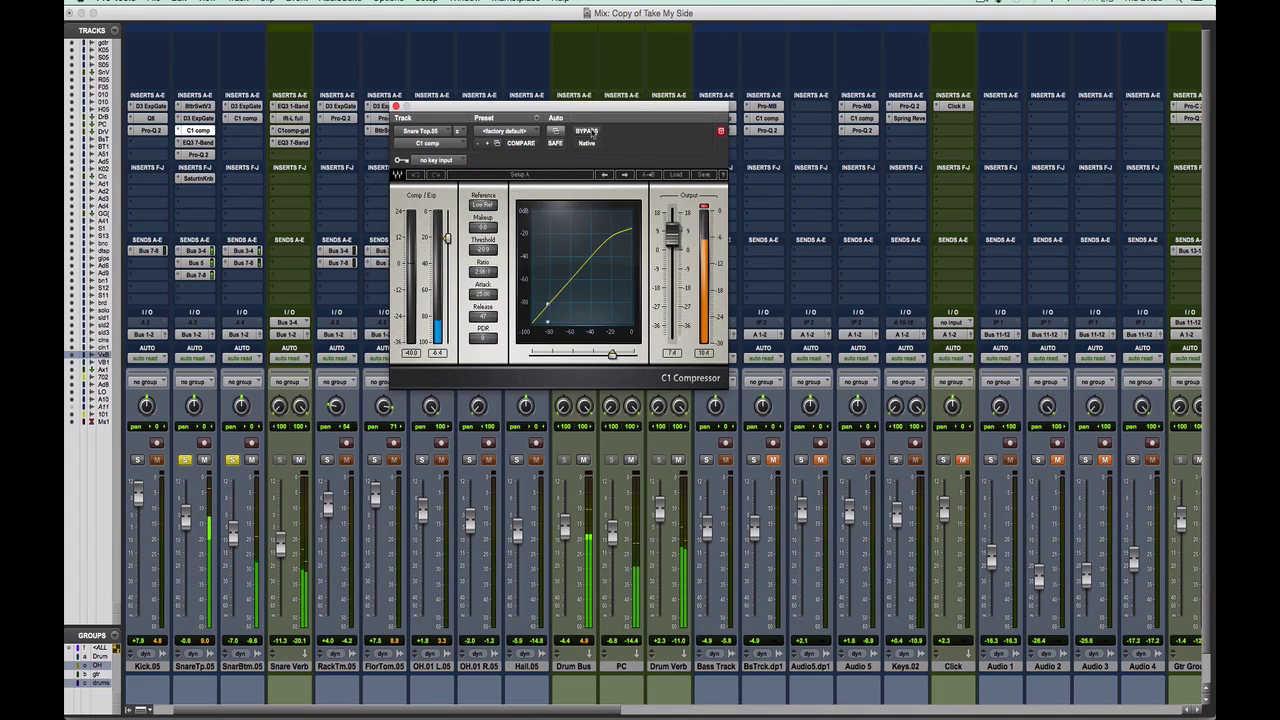
{"action": "left_click", "coordinate": [592, 131]}
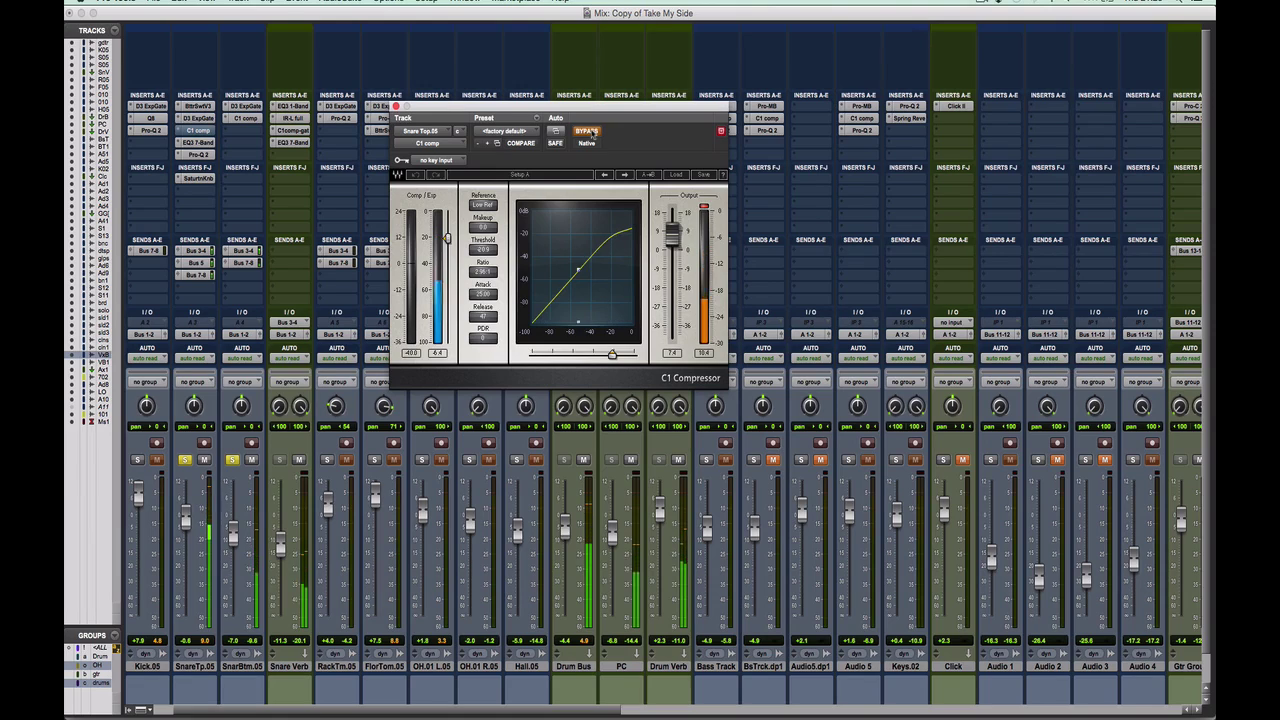
{"action": "left_click", "coordinate": [592, 131]}
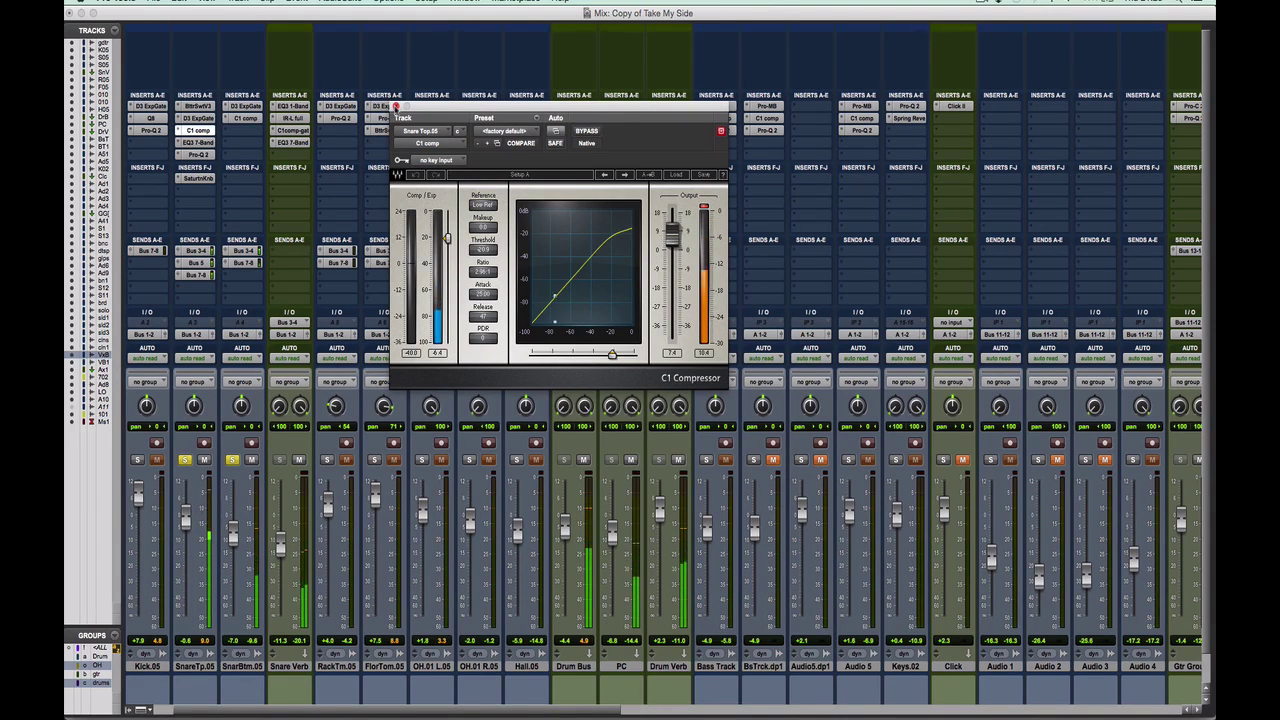
Step: Unsolo the snare tracks and close the C1 compressor plug-in
{"action": "left_click", "coordinate": [185, 460]}
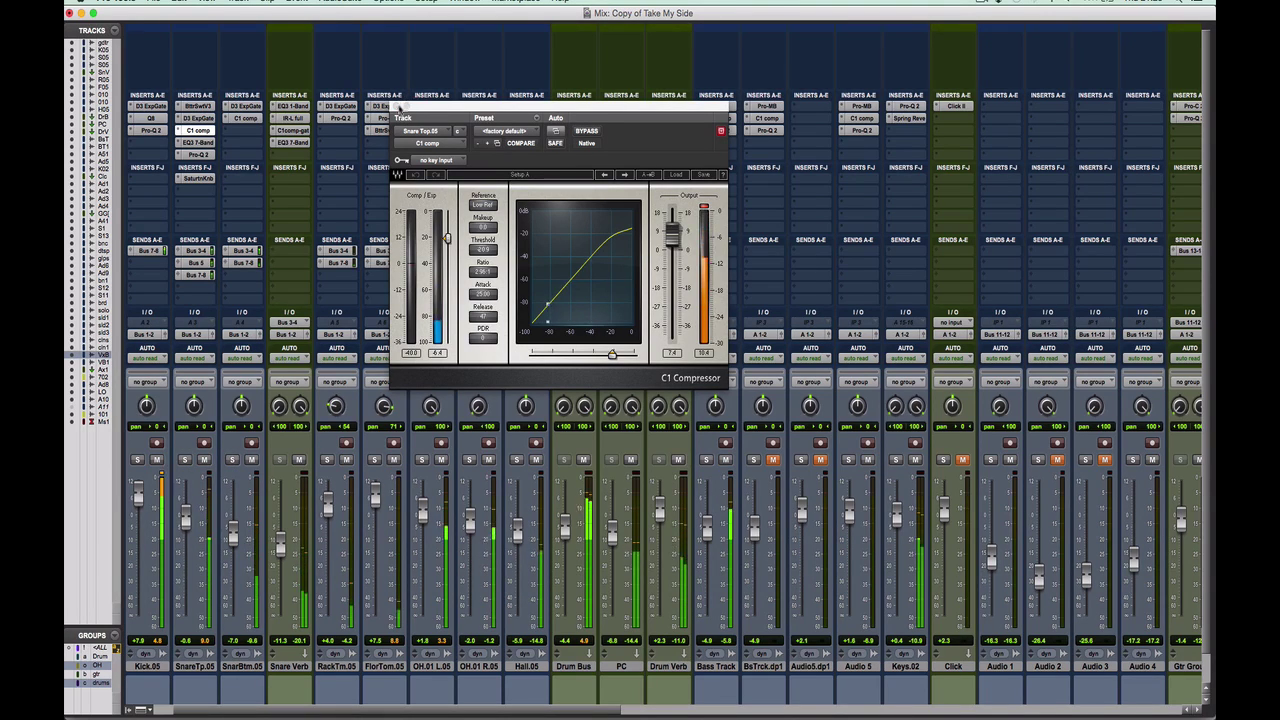
{"action": "left_click", "coordinate": [392, 108]}
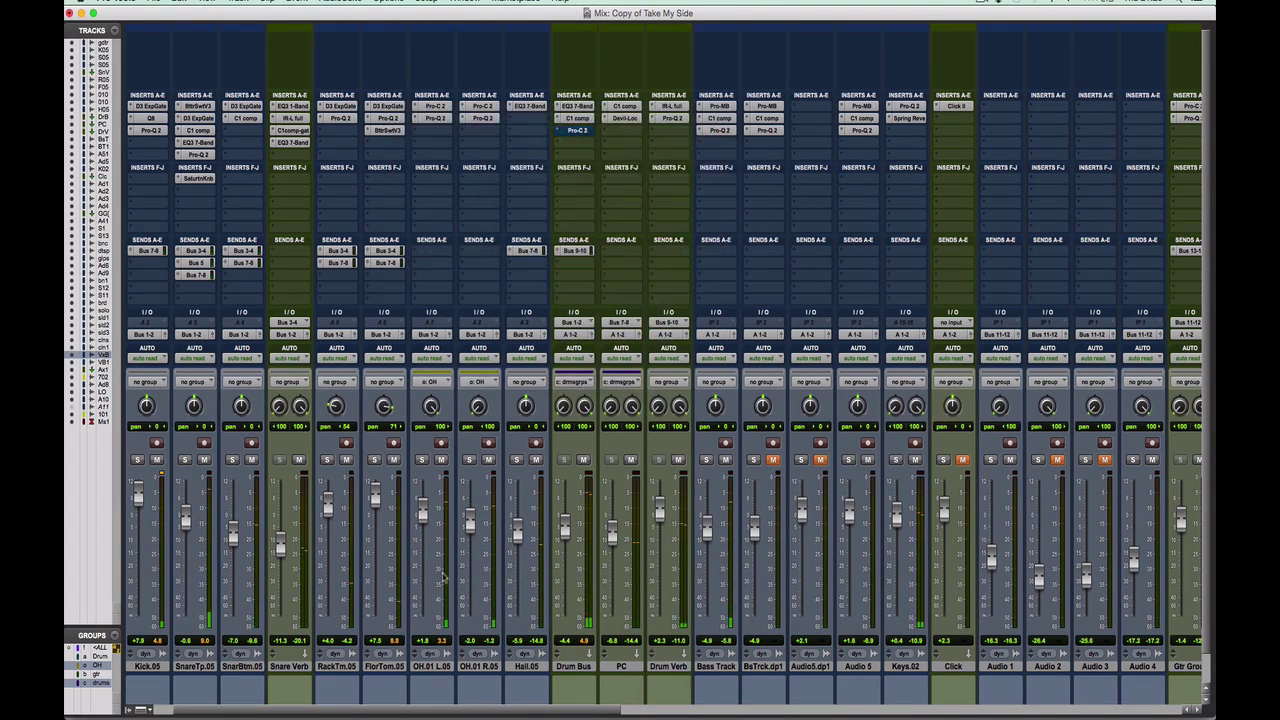
{"action": "scroll", "coordinate": [458, 645], "scroll_direction": "down", "scroll_amount": 3}
{"action": "scroll", "coordinate": [458, 645], "scroll_direction": "left", "scroll_amount": 2}
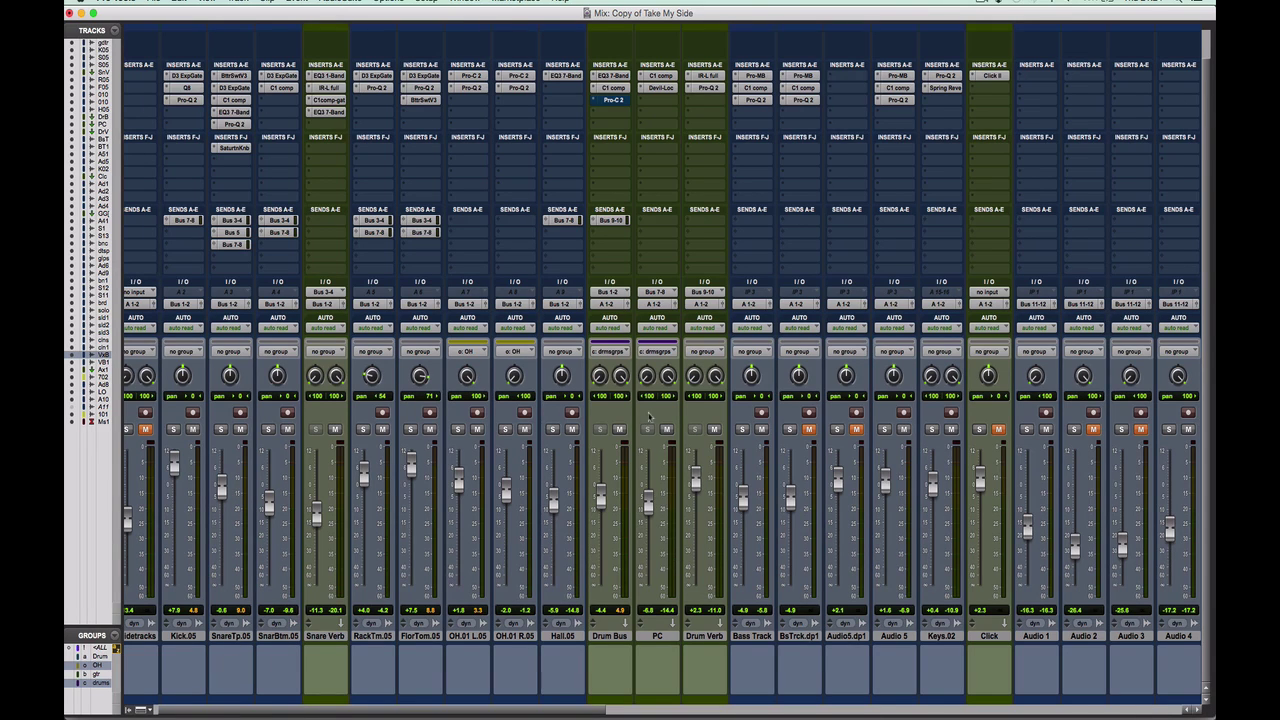
Step: Return to the Edit window and play the session from bar 111
{"action": "key", "text": "super+equal"}
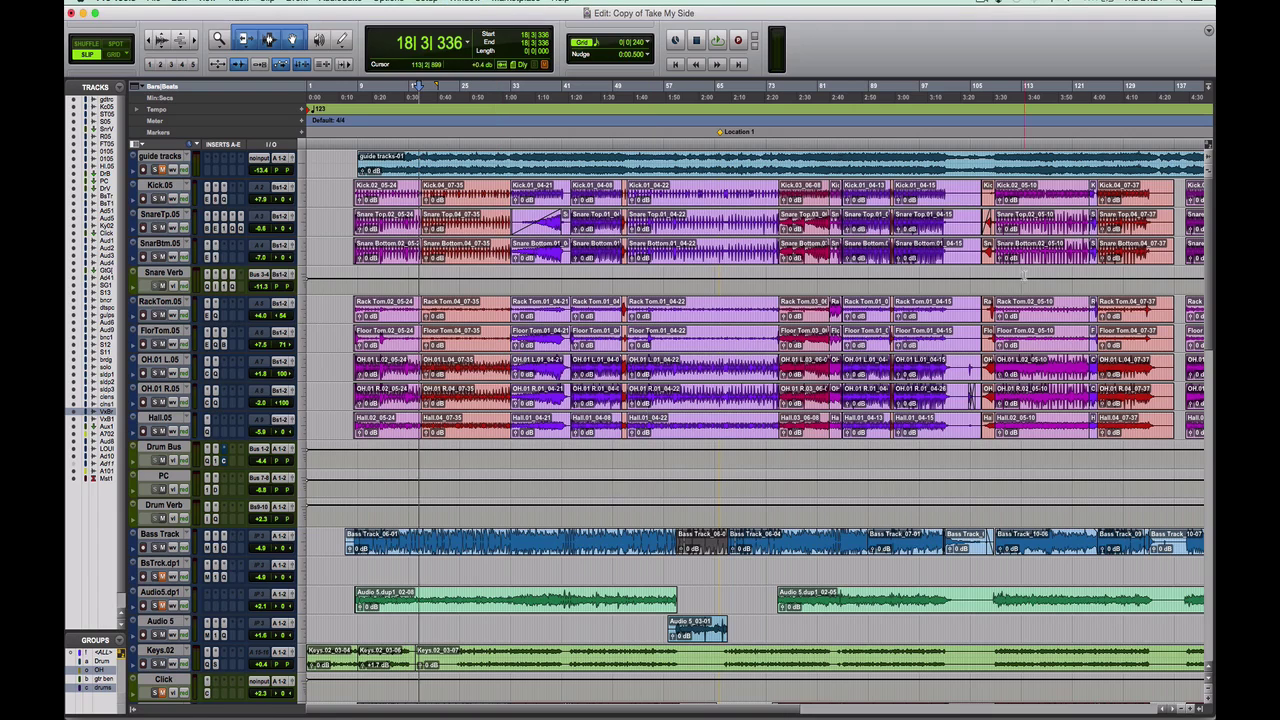
{"action": "key", "text": "super+bracketleft"}
{"action": "key", "text": "super+bracketright"}
{"action": "key", "text": "super+bracketright"}
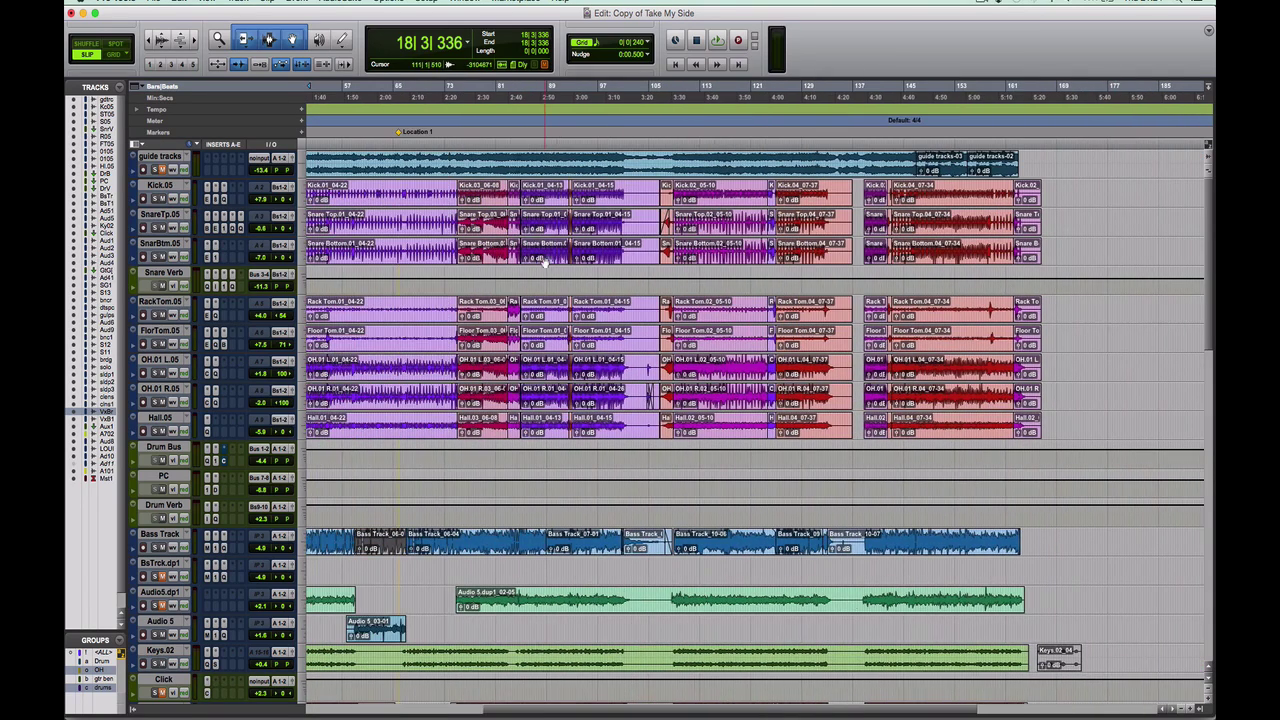
{"action": "left_click", "coordinate": [691, 146]}
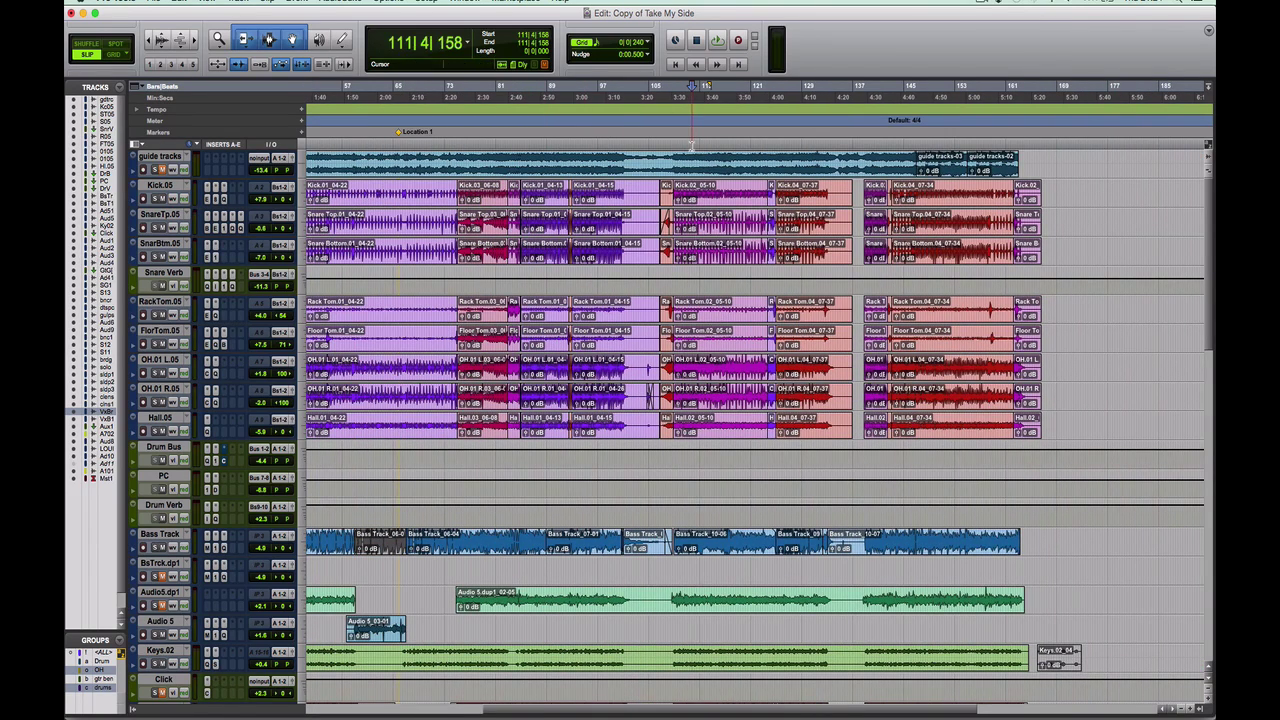
{"action": "key", "text": "space"}
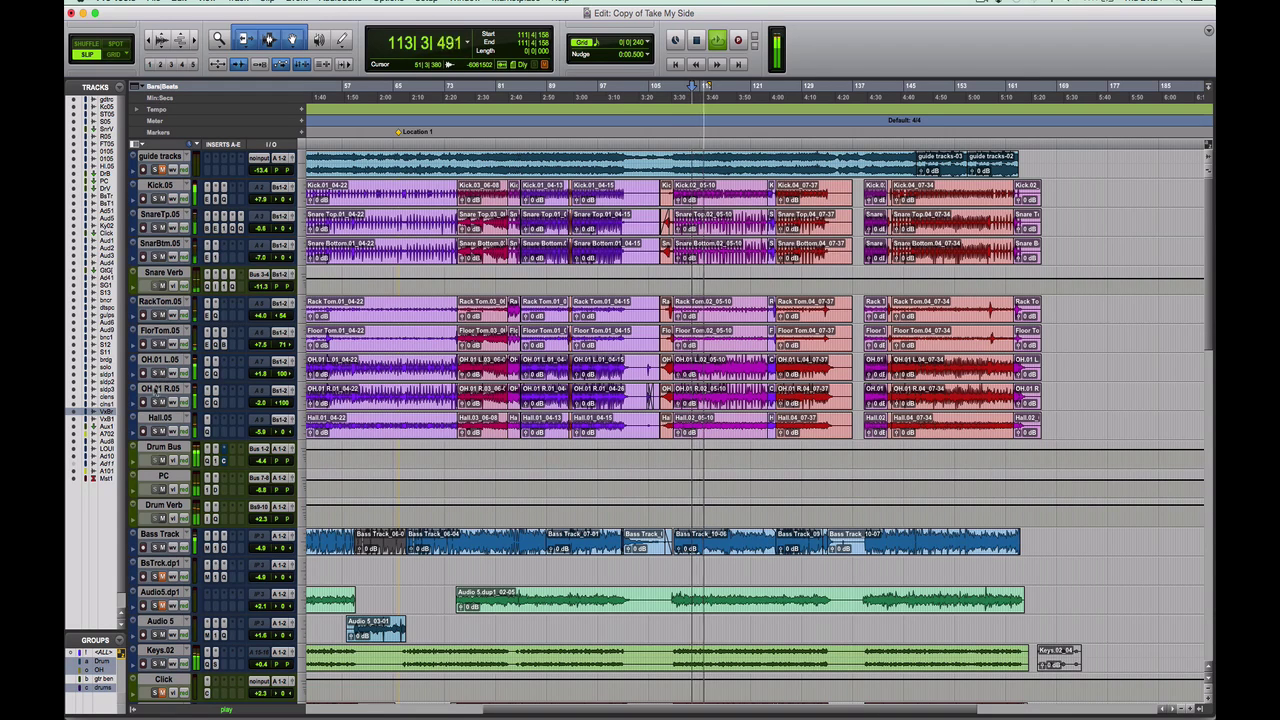
Step: In the Mix window, compare the drums with the PC parallel compression track muted and unmuted
{"action": "key", "text": "super+equal"}
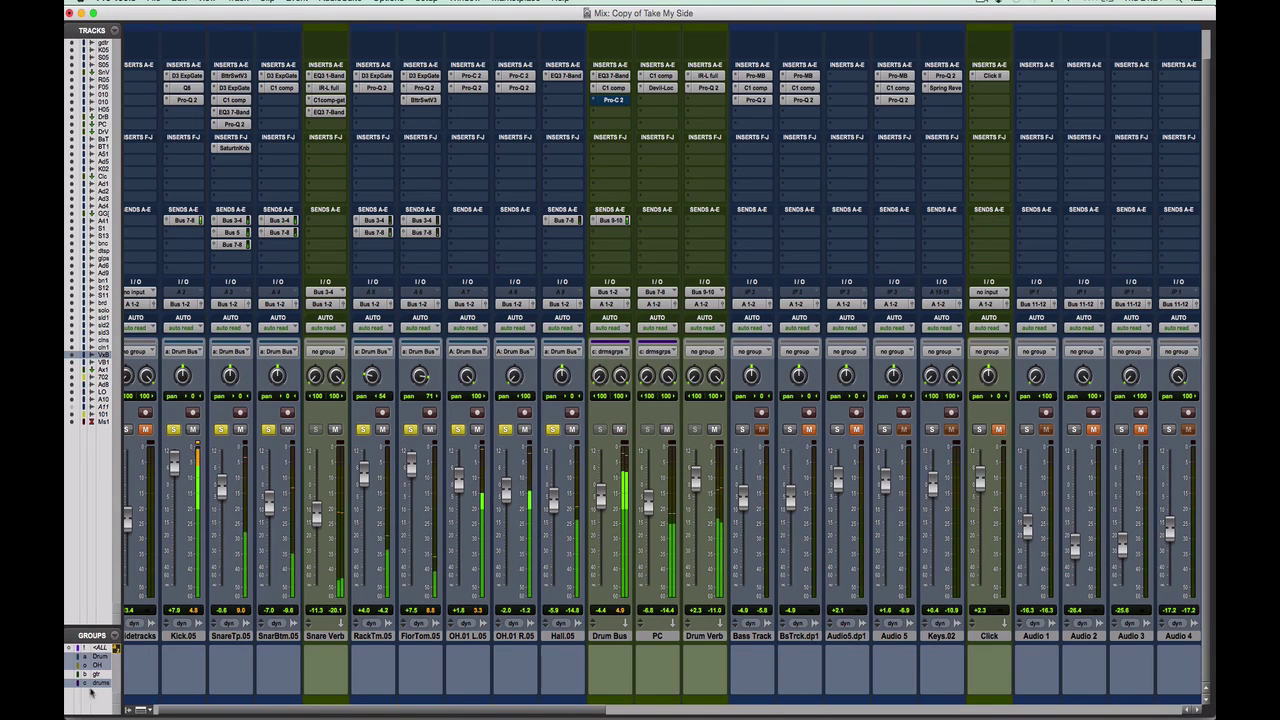
{"action": "left_click", "coordinate": [667, 429]}
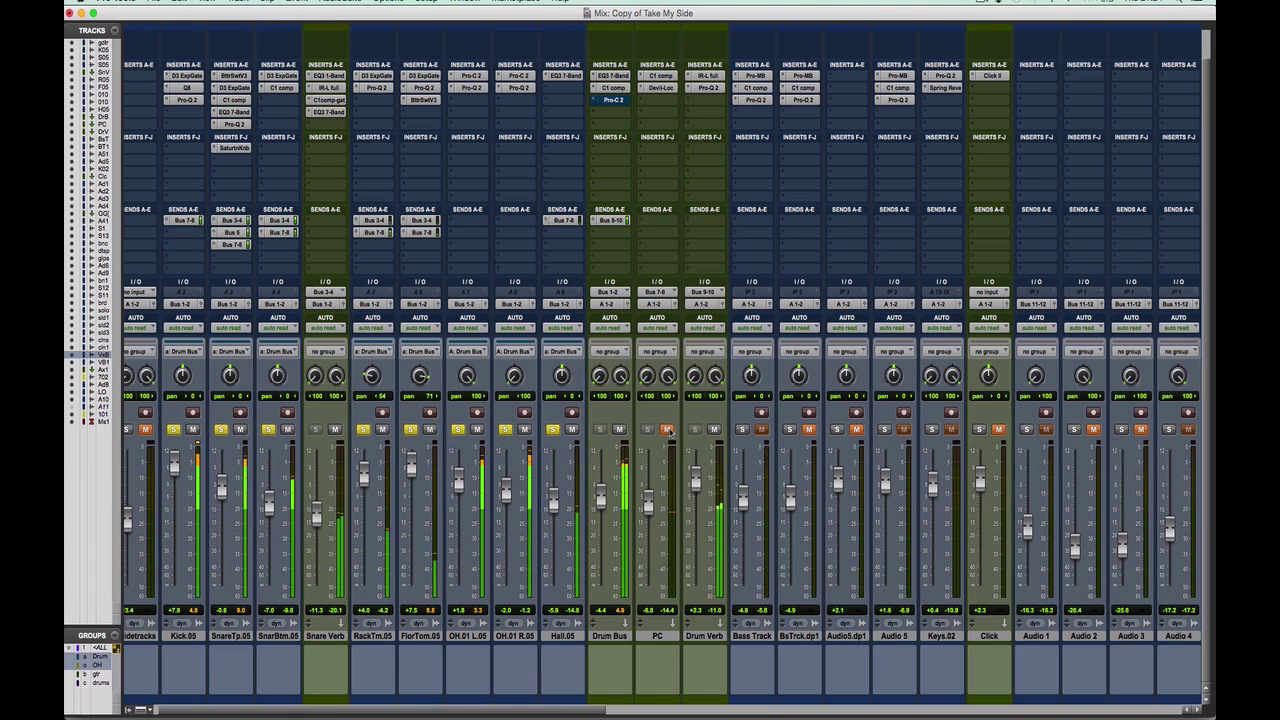
{"action": "left_click", "coordinate": [667, 429]}
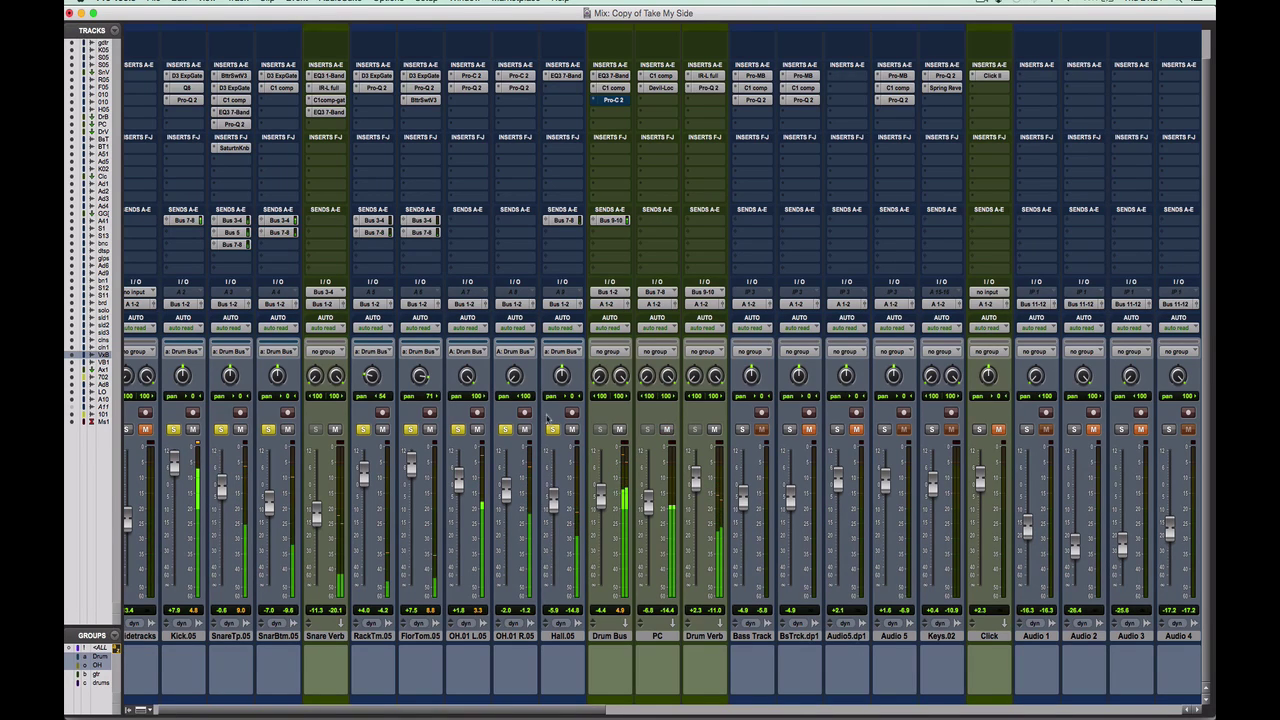
Step: Clear the solos on all drum tracks, switching the Drum Bus group off and back on in the process
{"action": "left_click", "coordinate": [99, 662]}
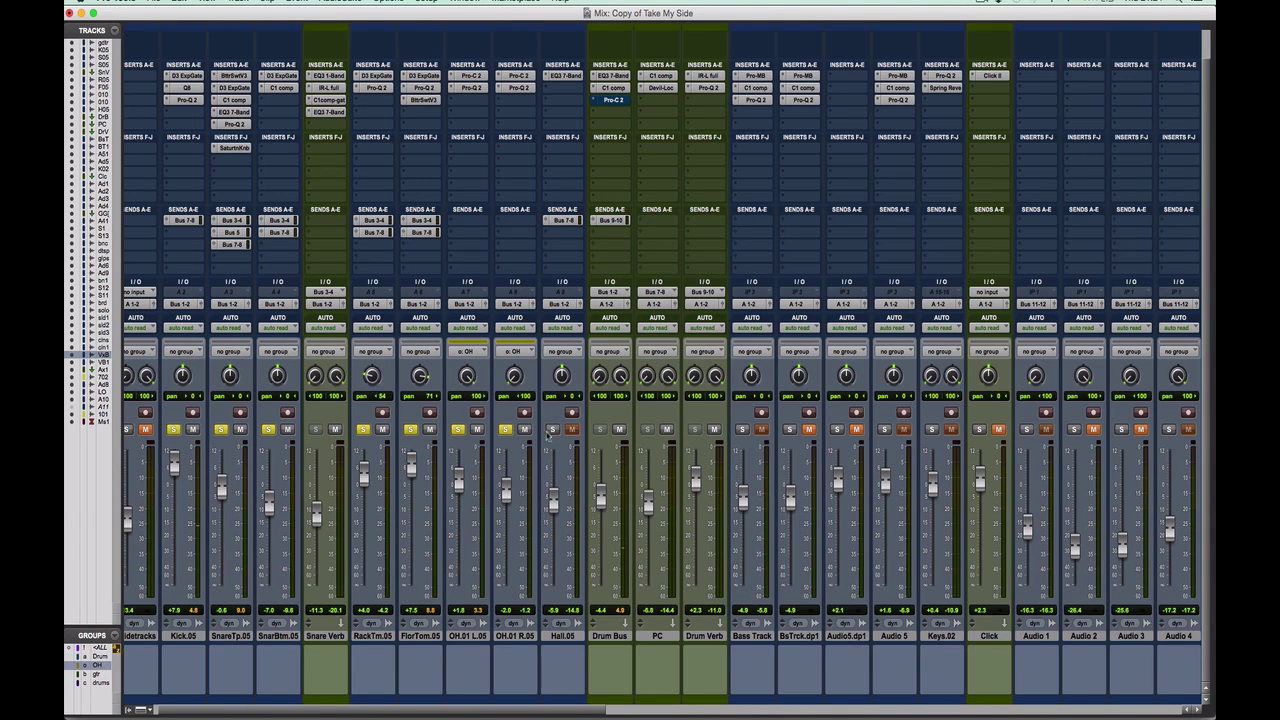
{"action": "left_click", "coordinate": [505, 430]}
{"action": "left_click", "coordinate": [101, 657]}
{"action": "left_click", "coordinate": [362, 430]}
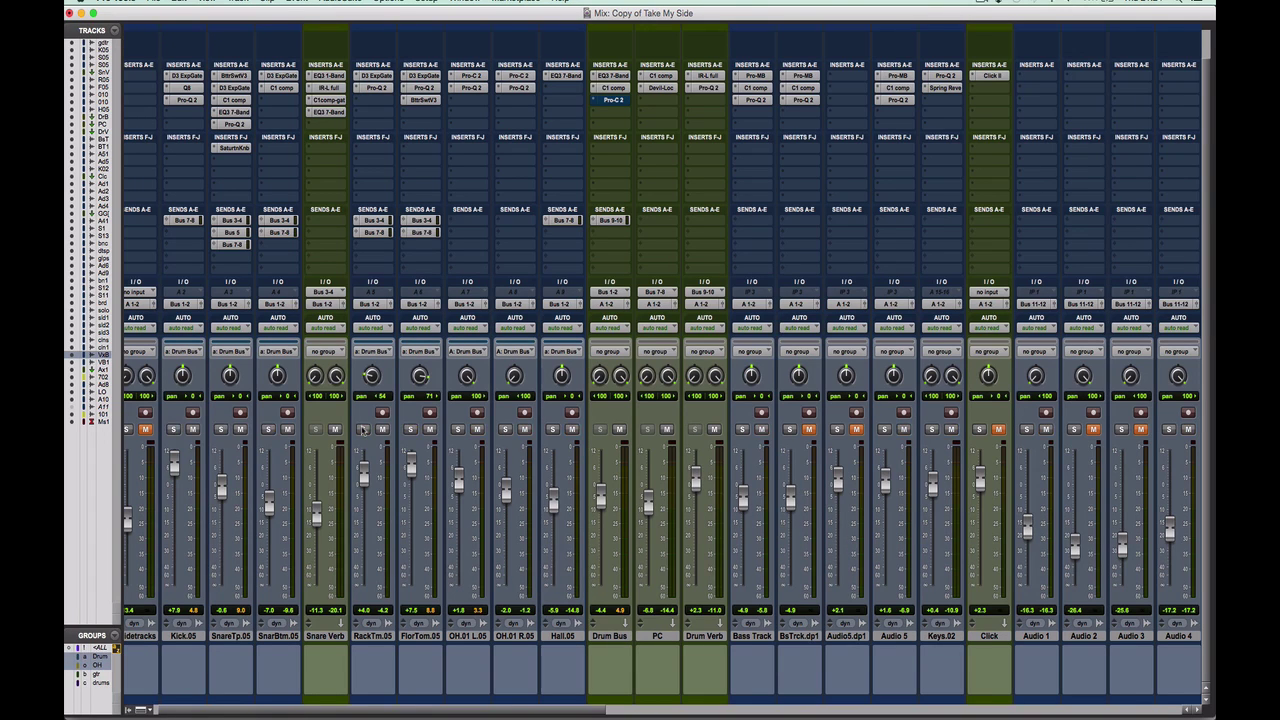
Step: Play the unsoloed mix with the guide and drum channels in view
{"action": "scroll", "coordinate": [425, 648], "scroll_direction": "left", "scroll_amount": 1}
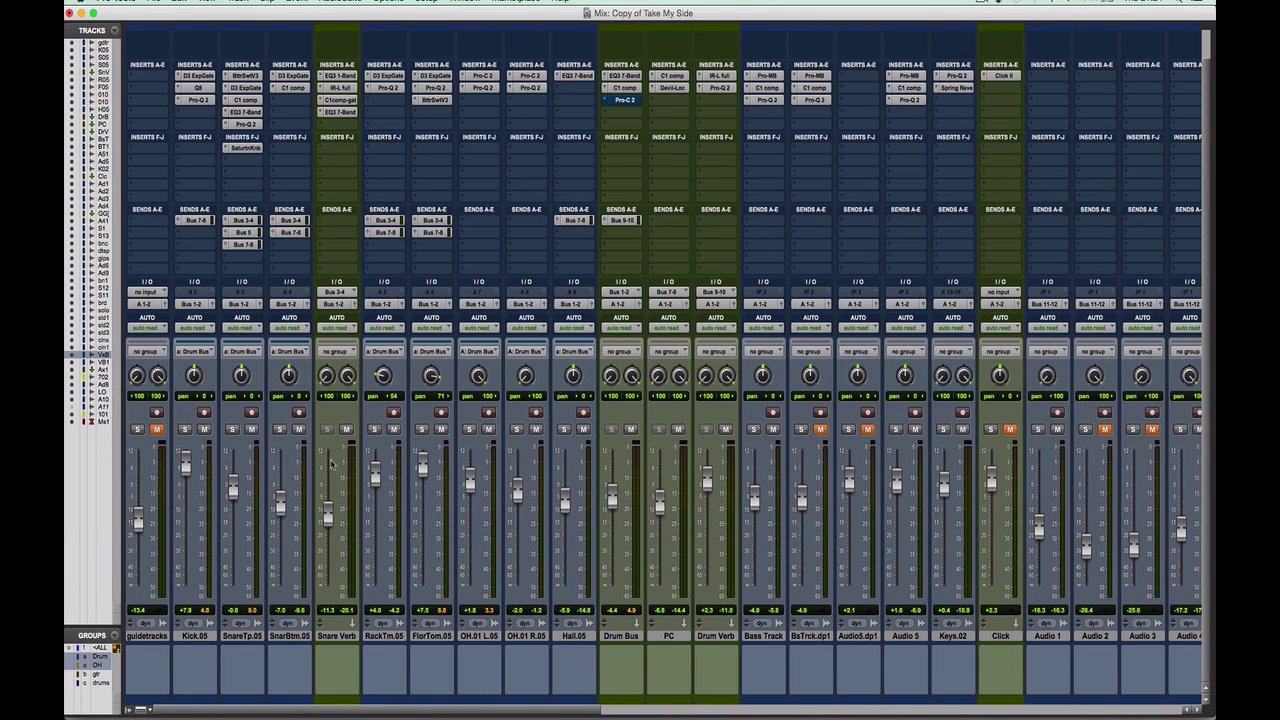
{"action": "scroll", "coordinate": [335, 400], "scroll_direction": "up", "scroll_amount": 1}
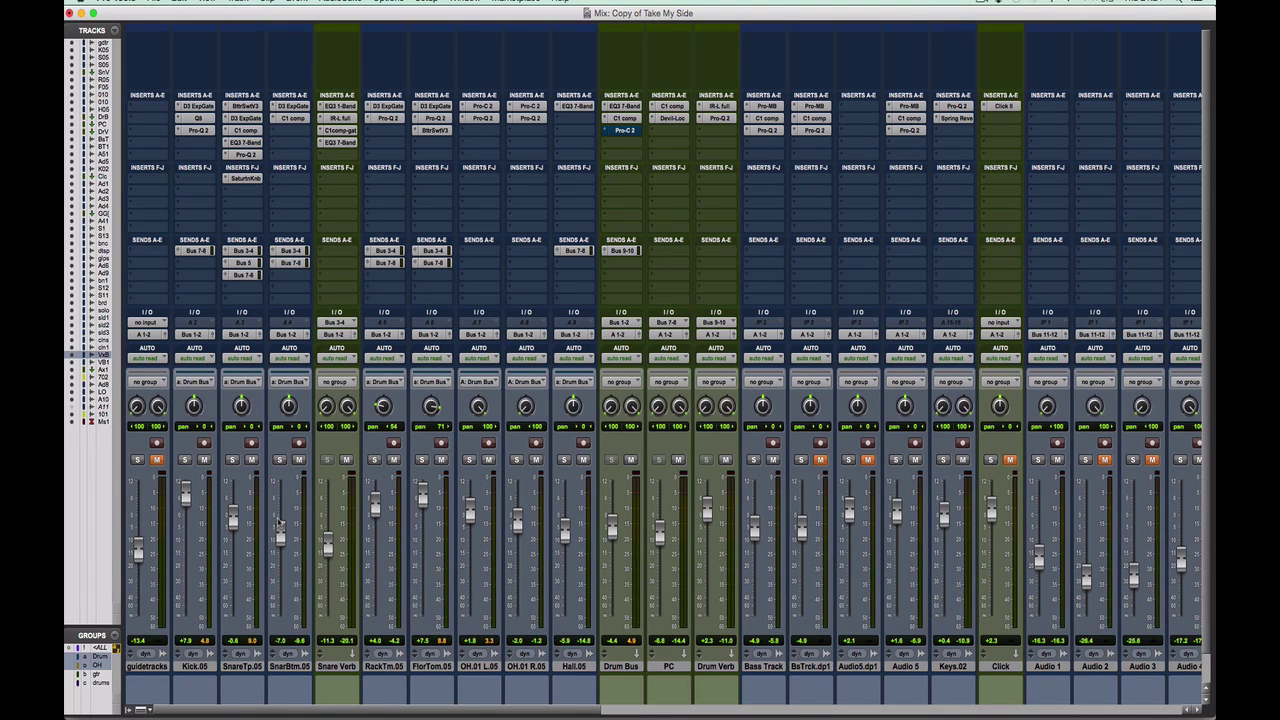
{"action": "key", "text": "space"}
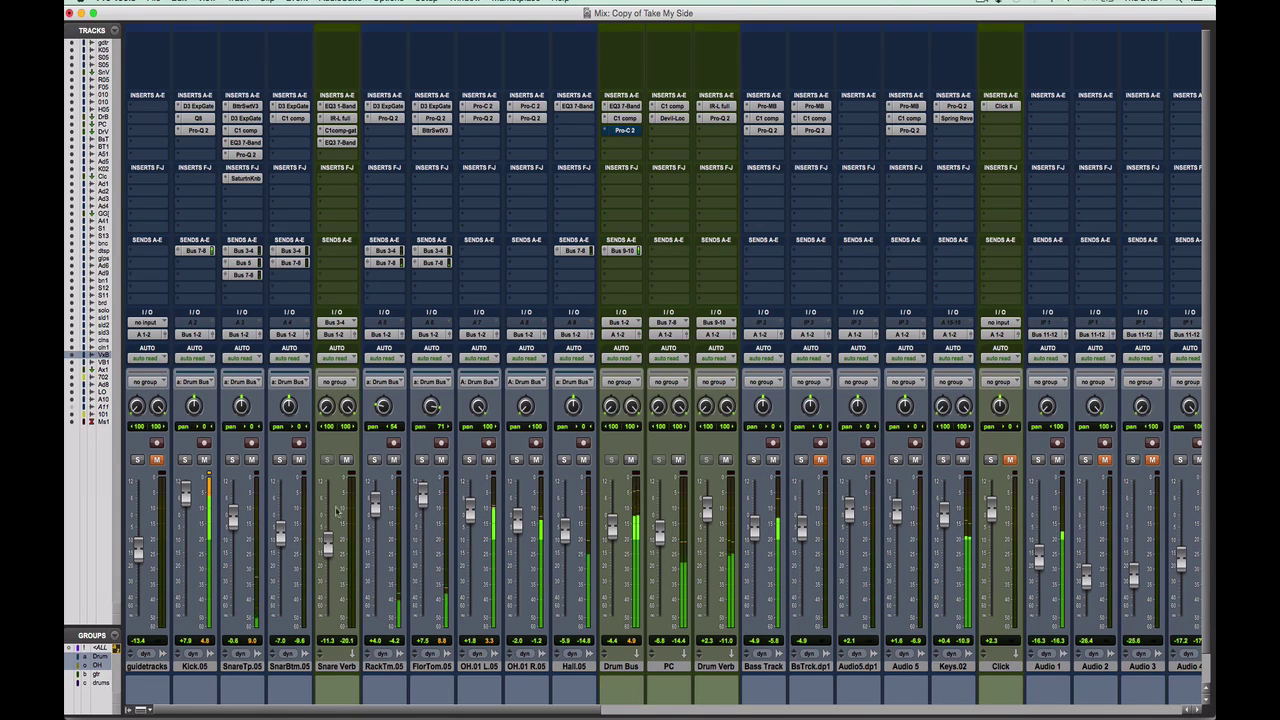
Step: Solo the drum group, compare it with the Snare Verb track muted and unmuted, and clear the drum solos
{"action": "left_click", "coordinate": [184, 459]}
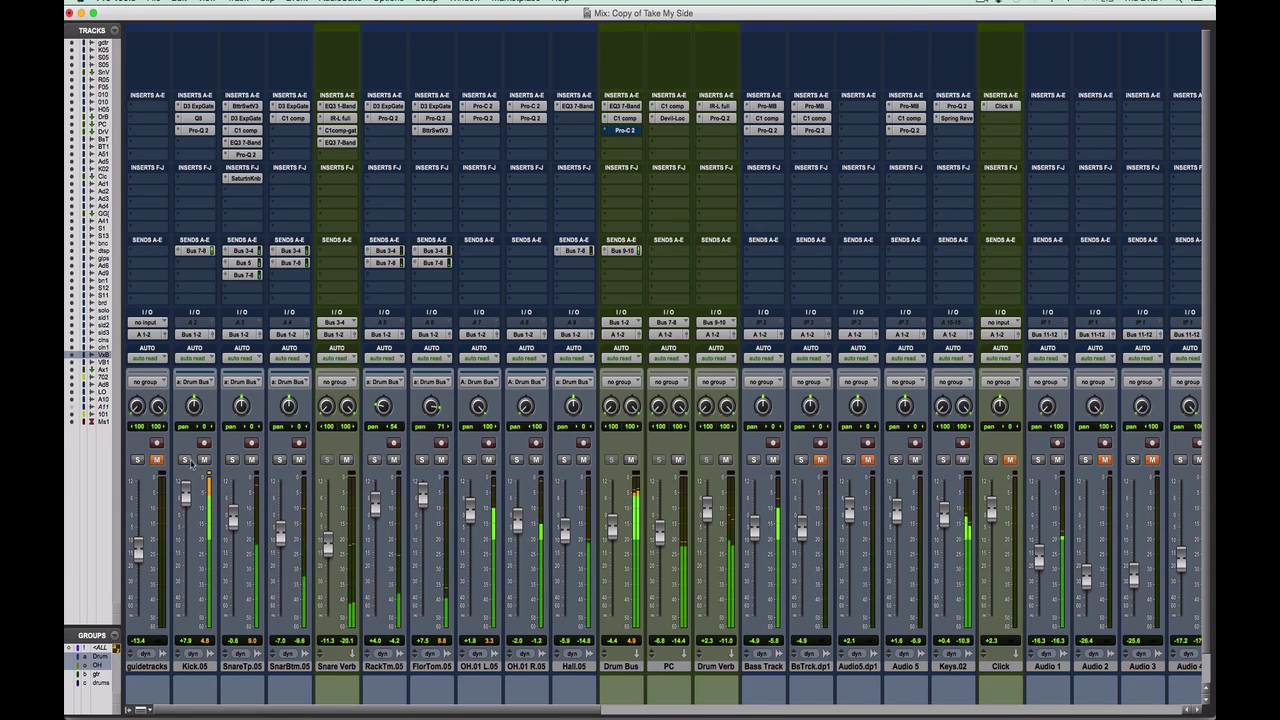
{"action": "left_click", "coordinate": [346, 459]}
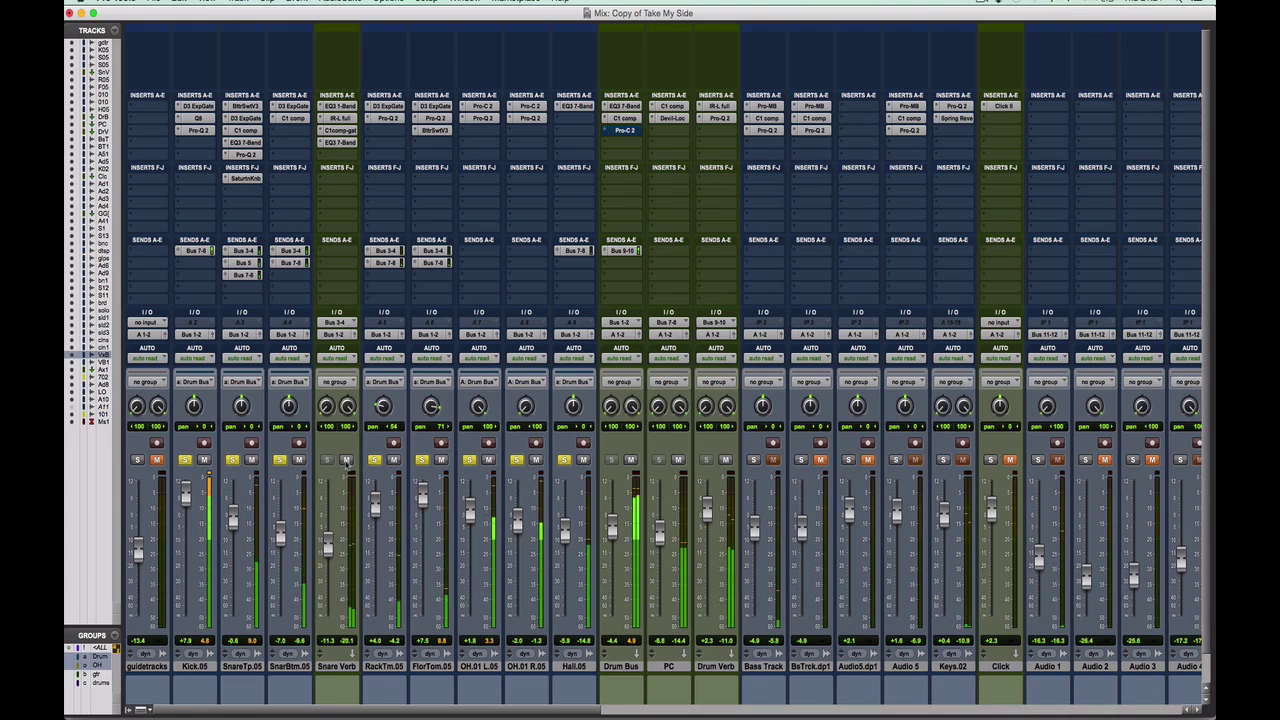
{"action": "left_click", "coordinate": [346, 459]}
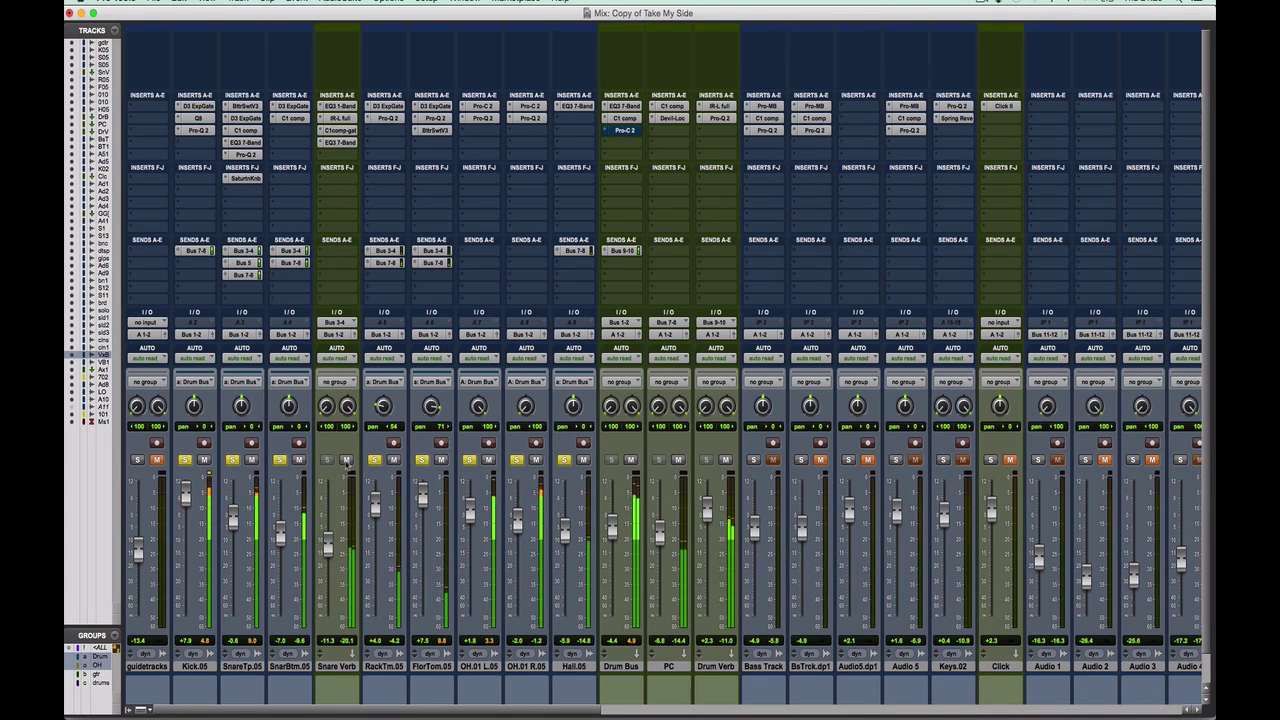
{"action": "left_click", "coordinate": [346, 459]}
{"action": "left_click", "coordinate": [346, 459]}
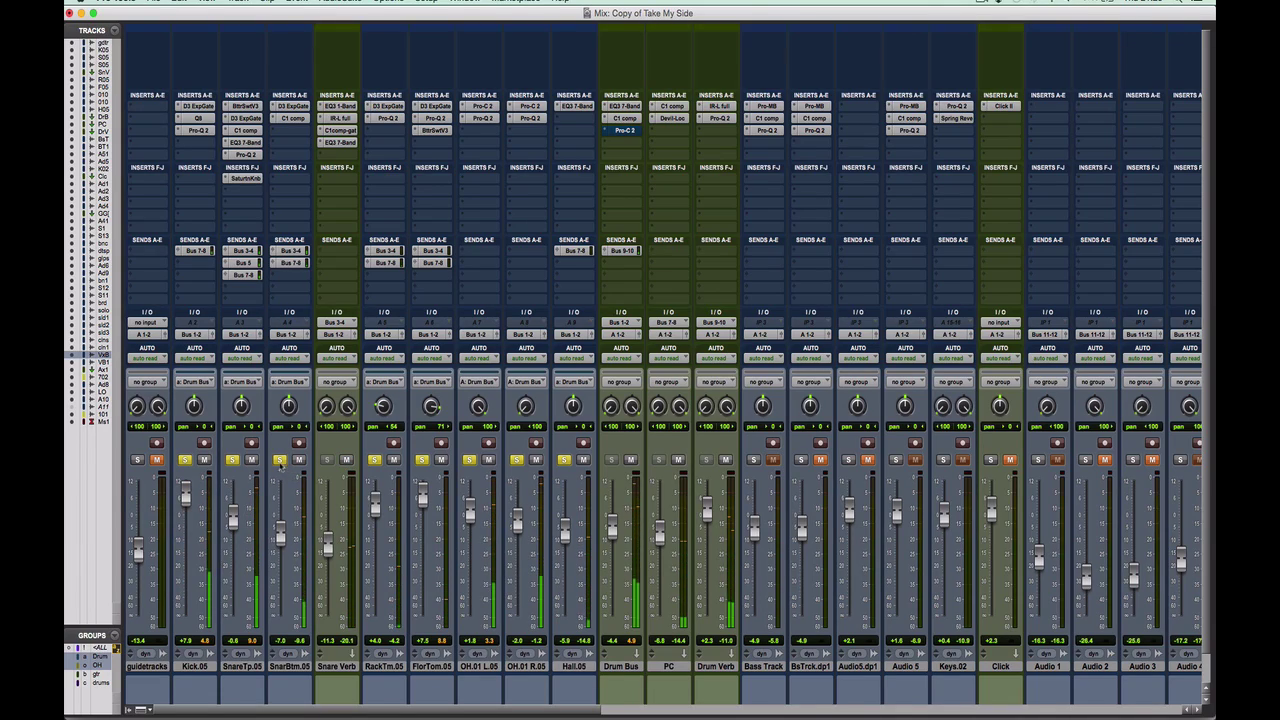
{"action": "left_click", "coordinate": [564, 459], "text": "alt"}
Step: Inspect the Pro-Q 2 curve and the L2 limiter settings on the Master 1 track, closing each plug-in after viewing
{"action": "scroll", "coordinate": [826, 545], "scroll_direction": "right", "scroll_amount": 15}
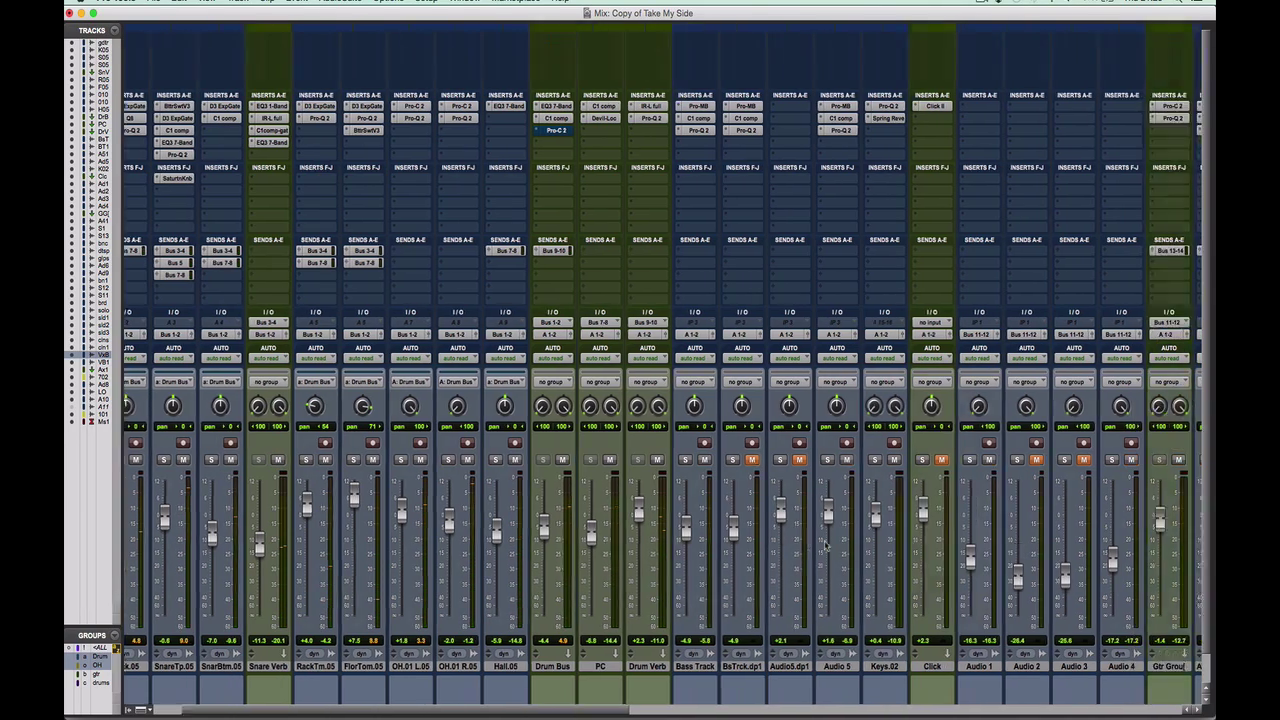
{"action": "scroll", "coordinate": [826, 545], "scroll_direction": "up", "scroll_amount": 1}
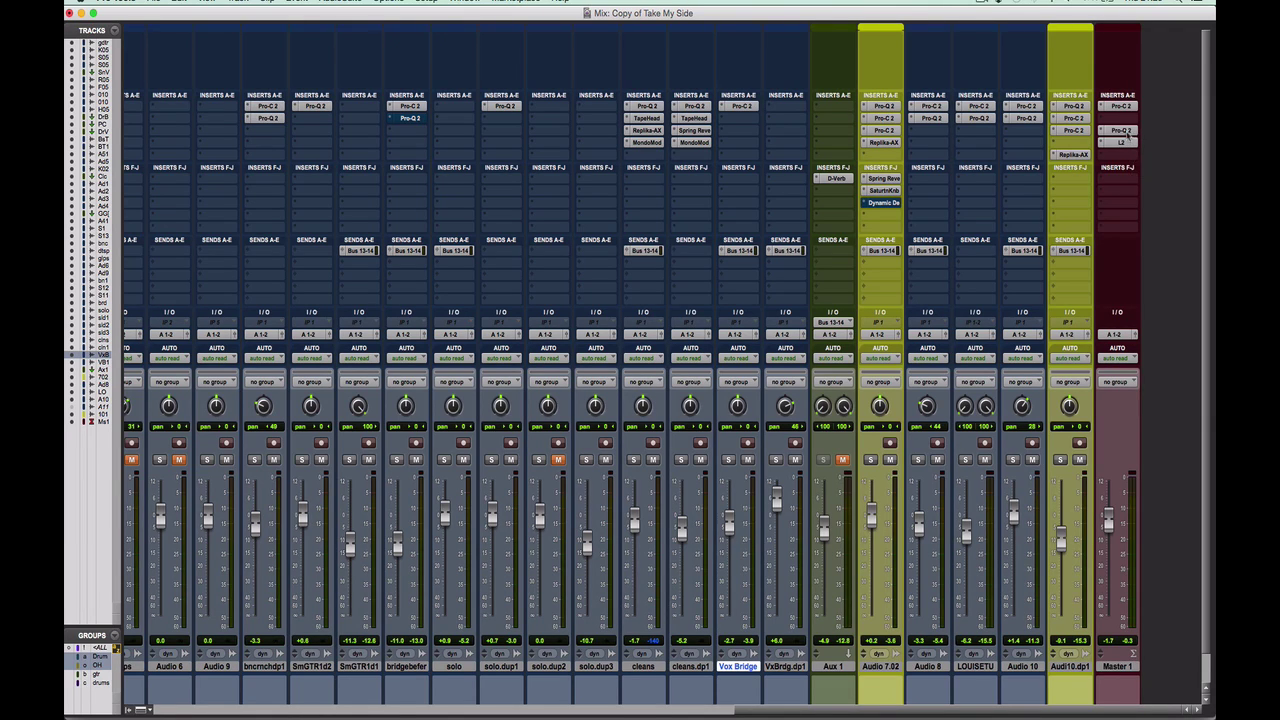
{"action": "left_click", "coordinate": [1121, 133]}
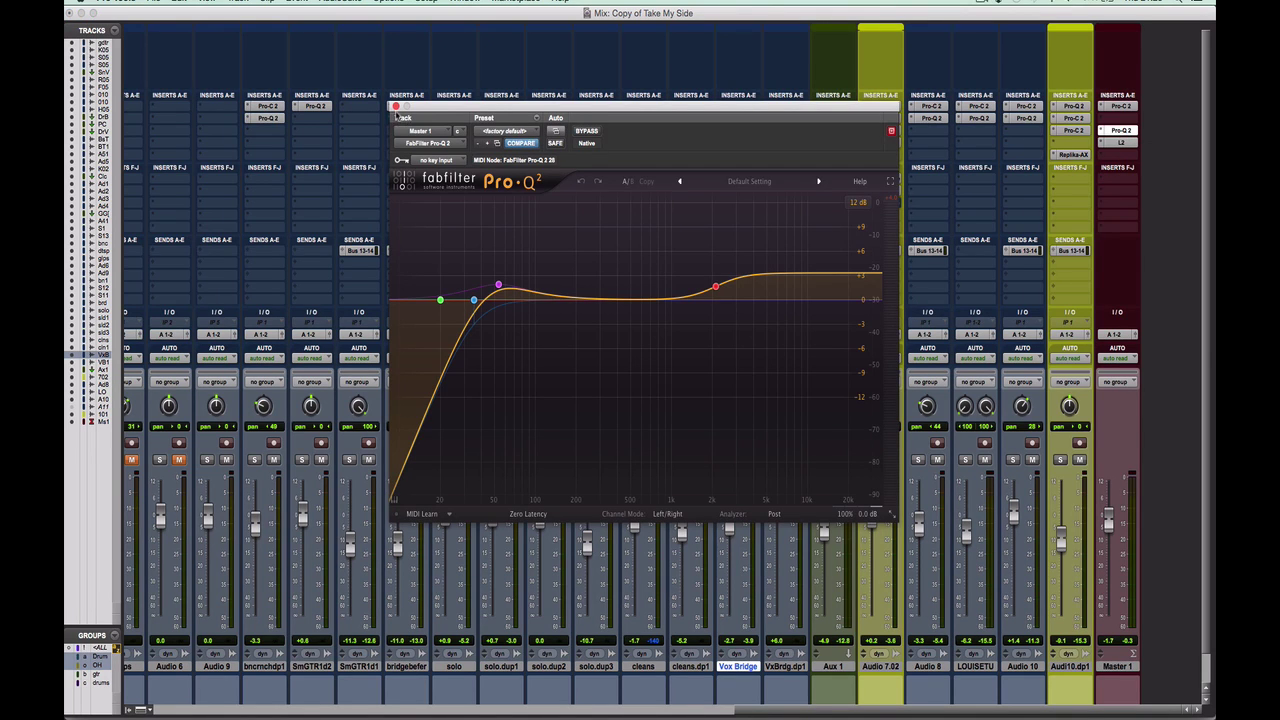
{"action": "left_click", "coordinate": [396, 106]}
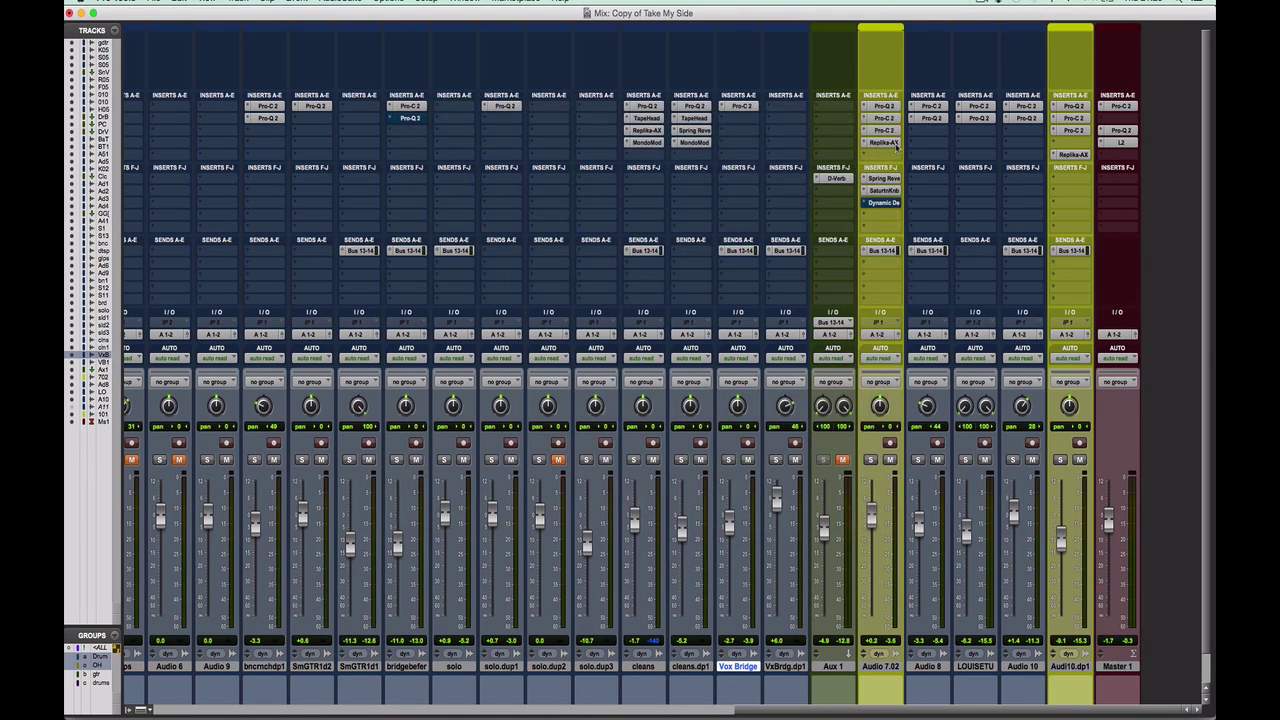
{"action": "left_click", "coordinate": [1121, 143]}
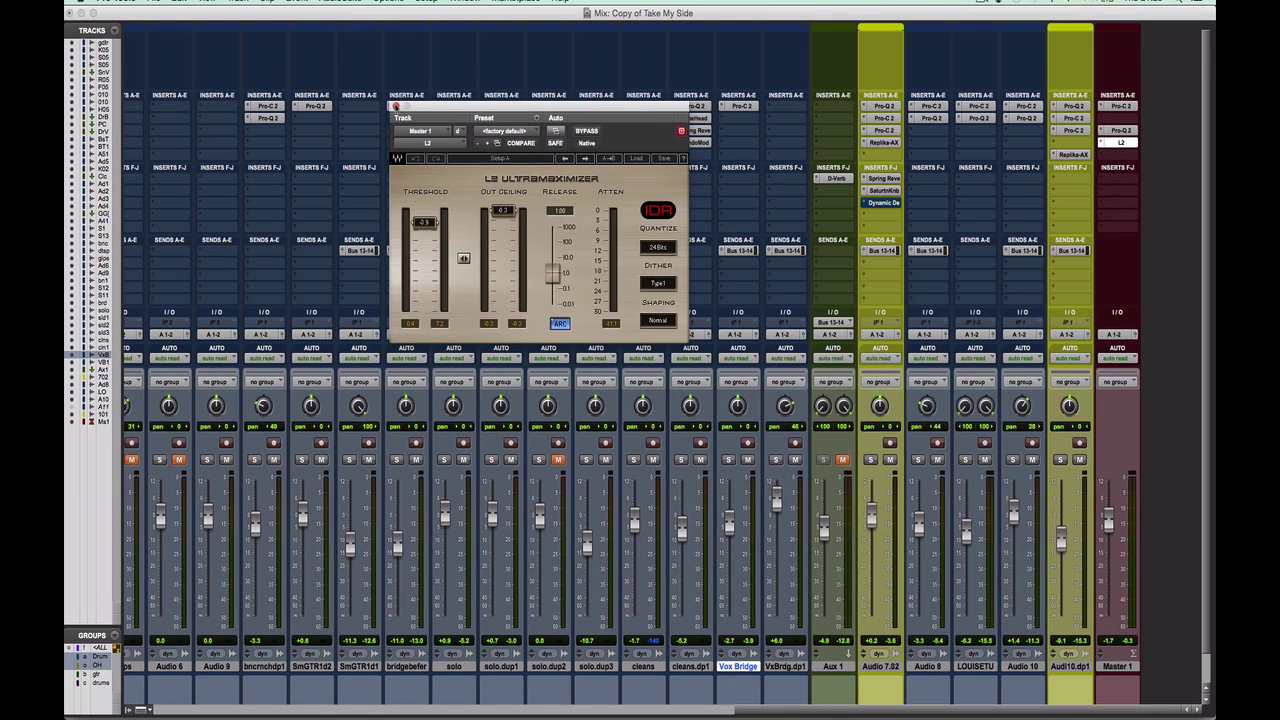
{"action": "left_click", "coordinate": [396, 106]}
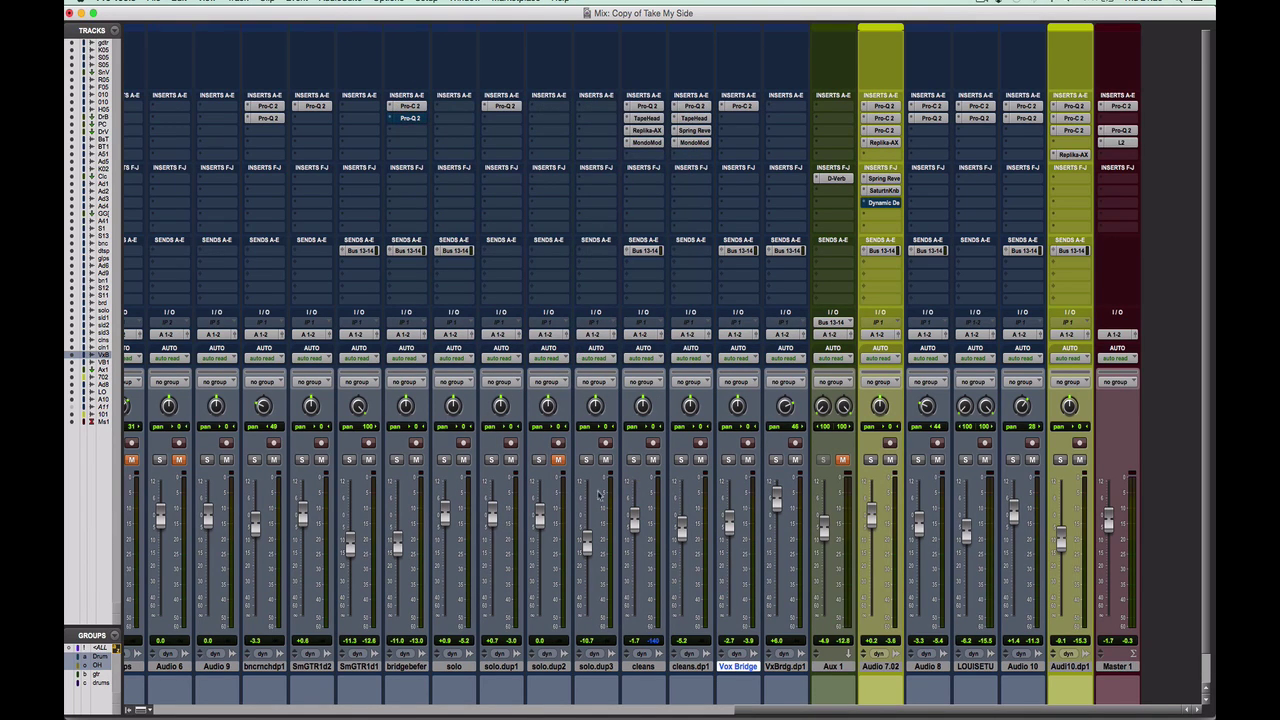
Step: In the Edit window, play the soloed drums together with the soloed Bass Track from bar 112
{"action": "scroll", "coordinate": [599, 494], "scroll_direction": "down", "scroll_amount": 1}
{"action": "scroll", "coordinate": [590, 505], "scroll_direction": "left", "scroll_amount": 10}
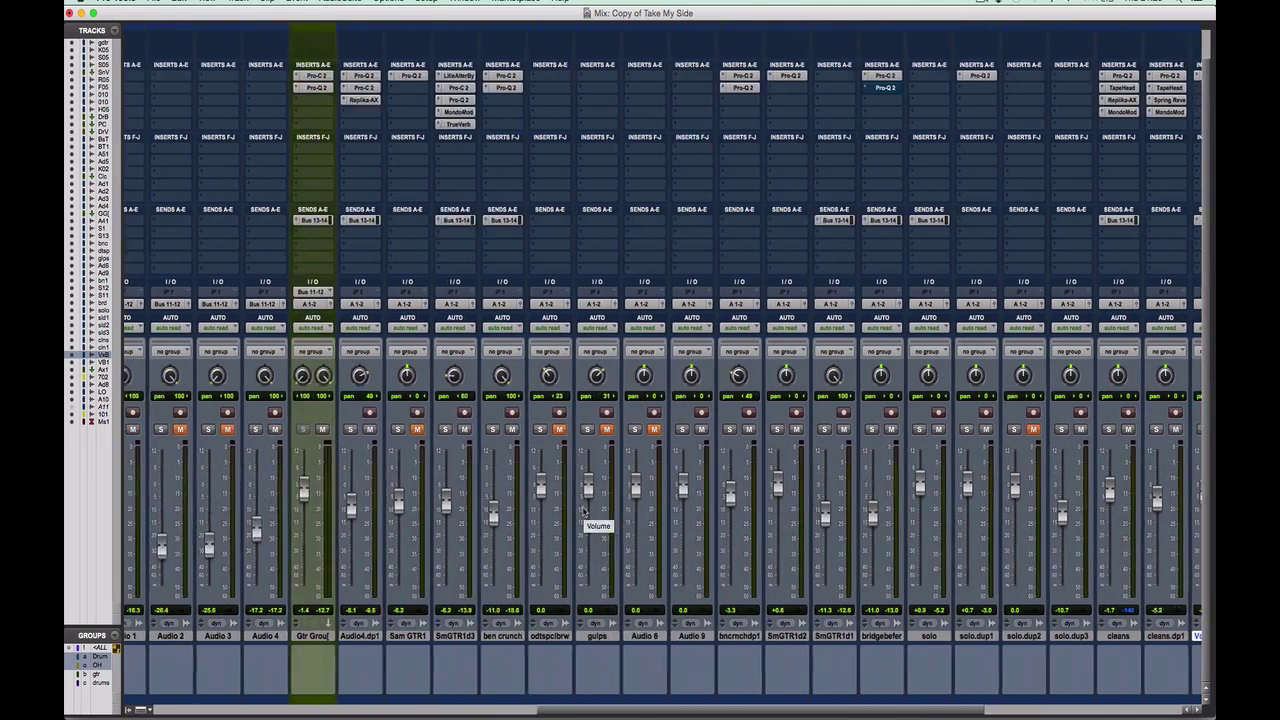
{"action": "scroll", "coordinate": [585, 510], "scroll_direction": "left", "scroll_amount": 12}
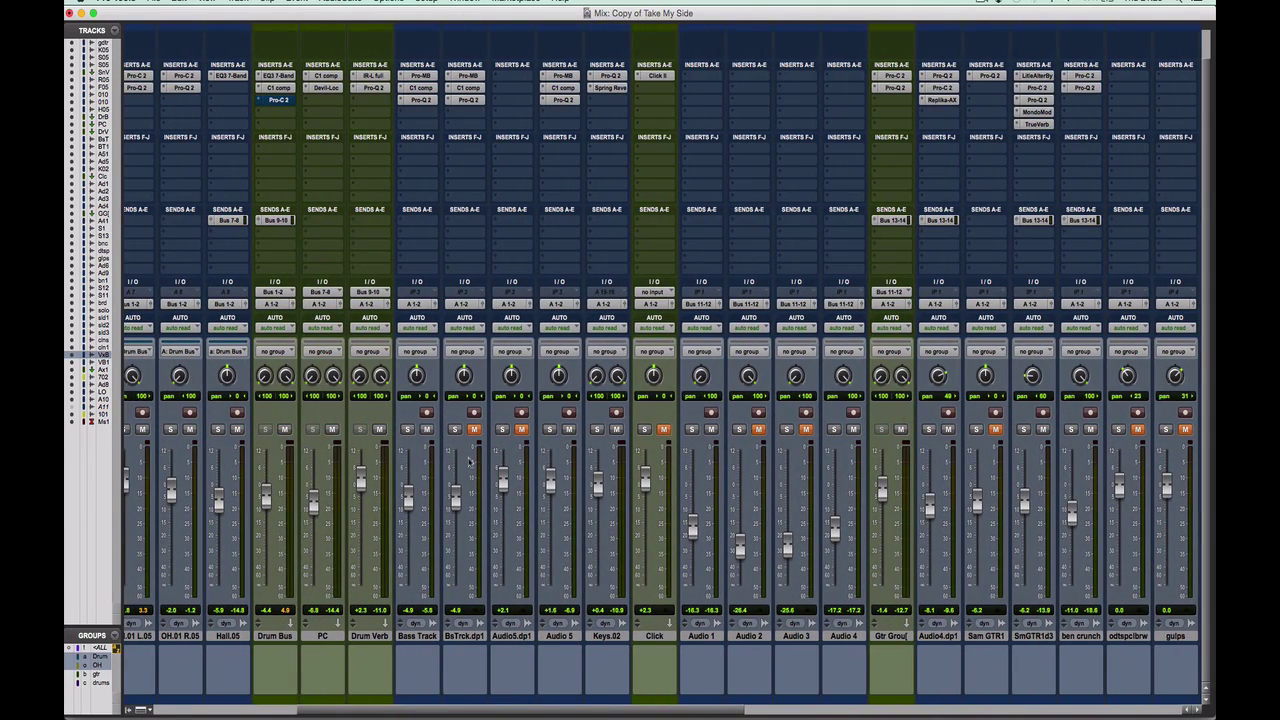
{"action": "scroll", "coordinate": [452, 543], "scroll_direction": "left", "scroll_amount": 5}
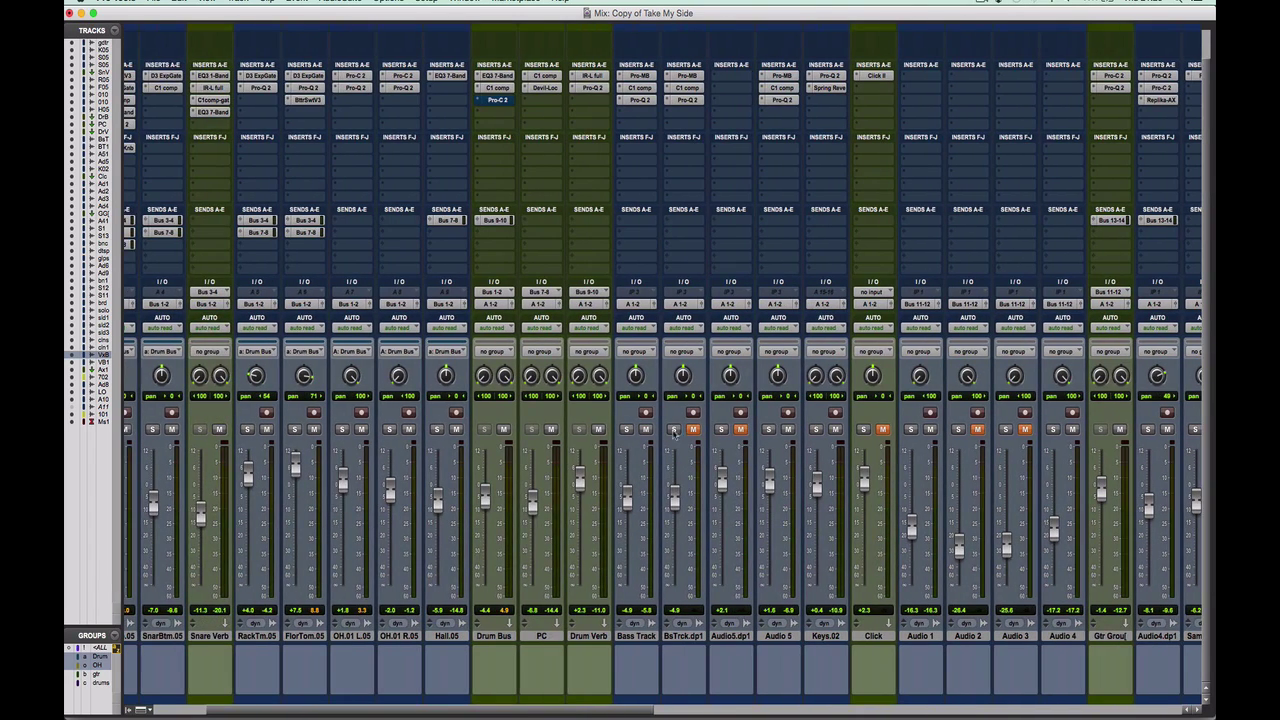
{"action": "key", "text": "super+equal"}
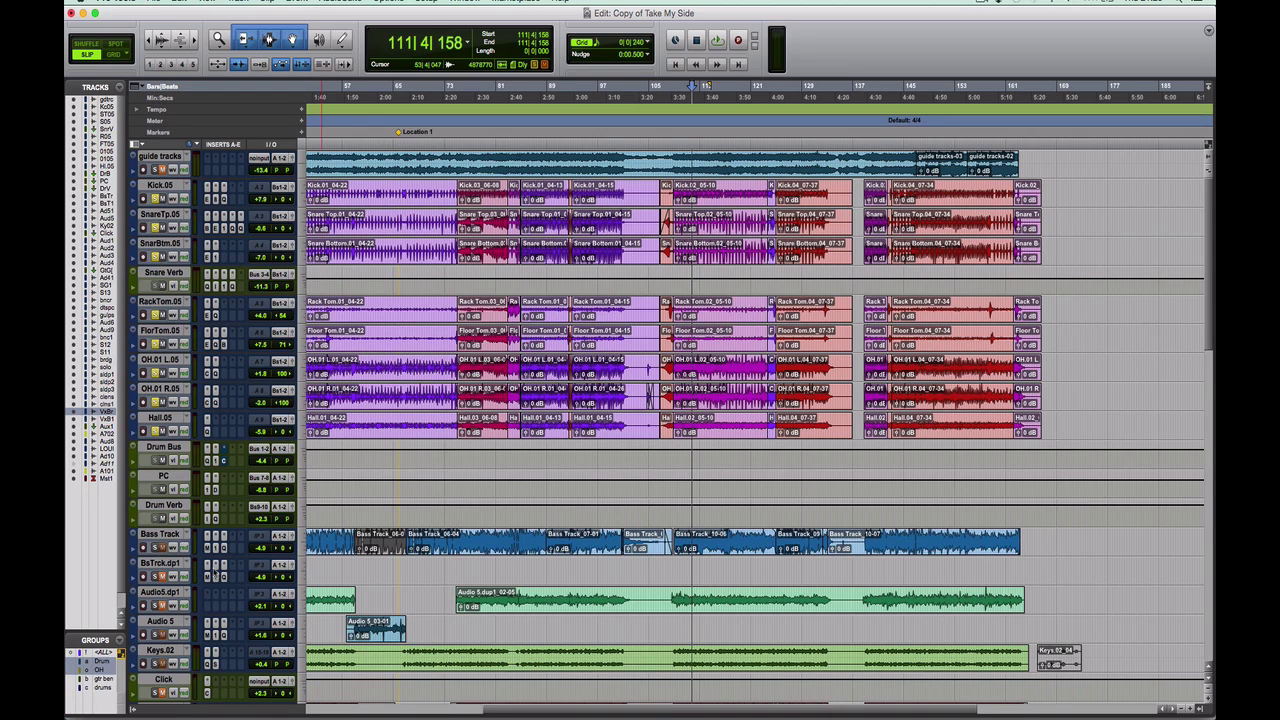
{"action": "left_click", "coordinate": [697, 149]}
{"action": "key", "text": "space"}
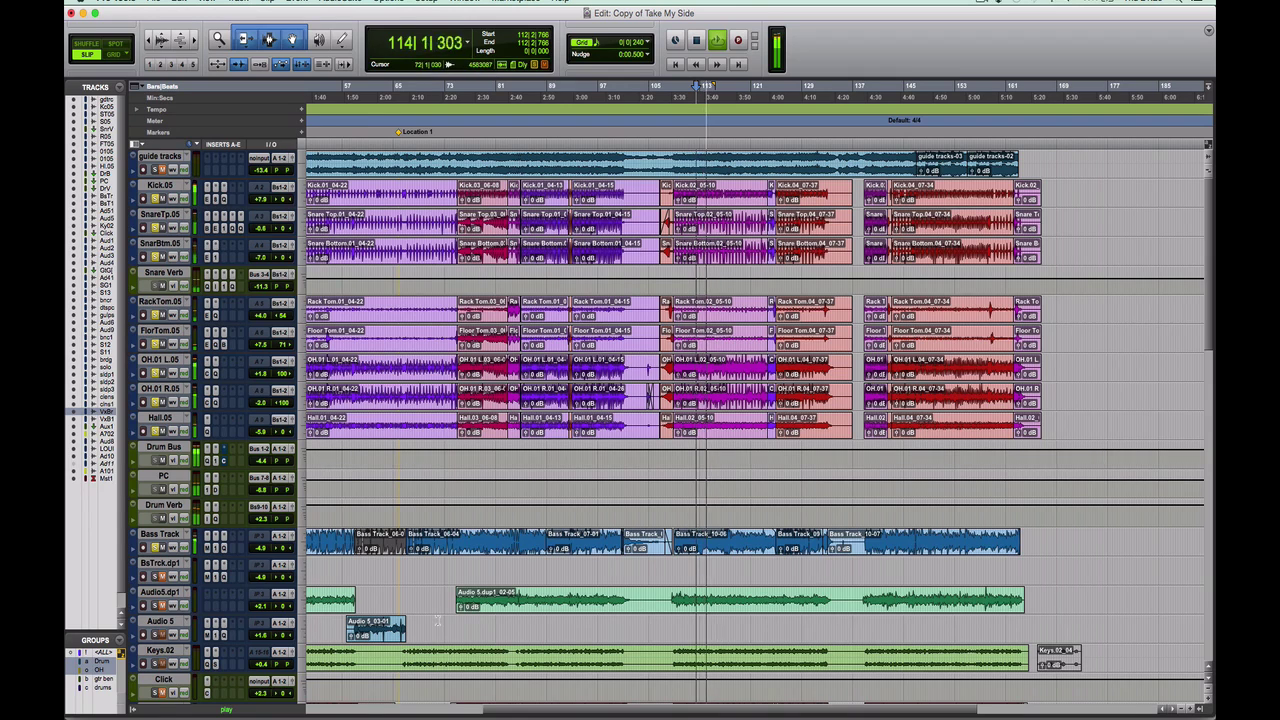
Step: Return to the Mix window, open the Bass Track's Pro-MB and show the compression controls of Band 1
{"action": "key", "text": "super+equal"}
{"action": "scroll", "coordinate": [600, 485], "scroll_direction": "right", "scroll_amount": 2}
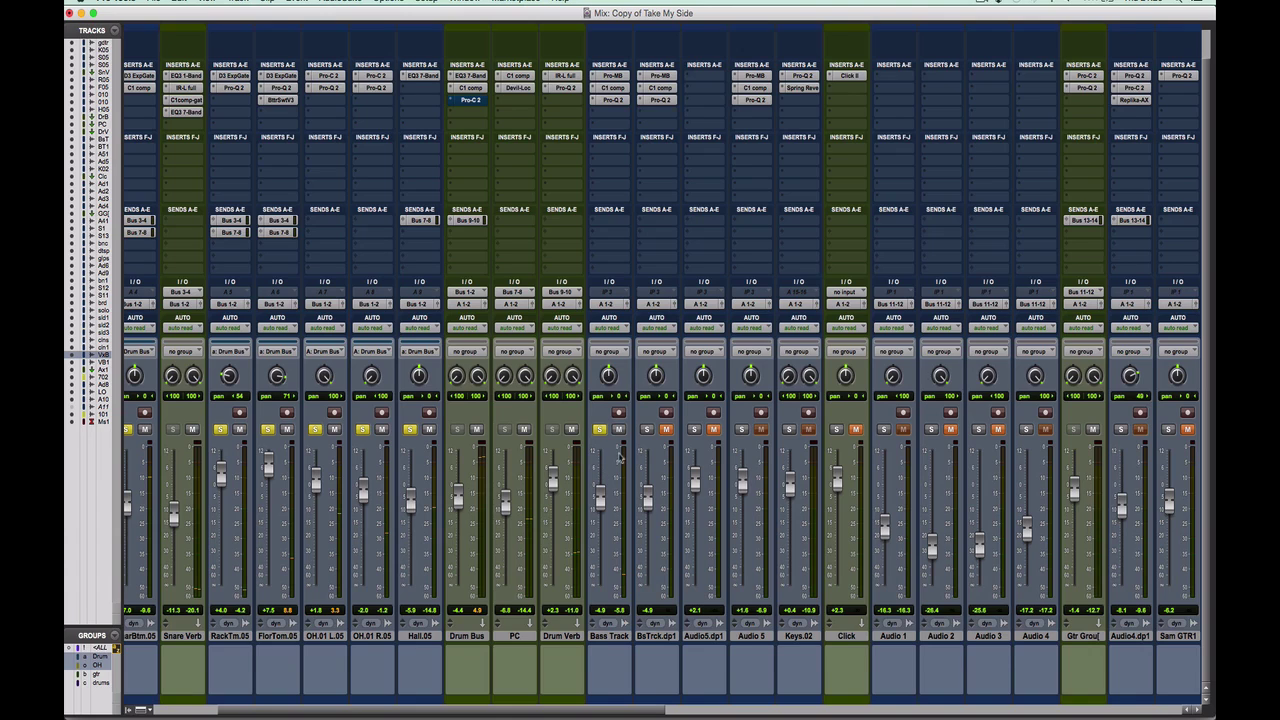
{"action": "scroll", "coordinate": [620, 457], "scroll_direction": "up", "scroll_amount": 3}
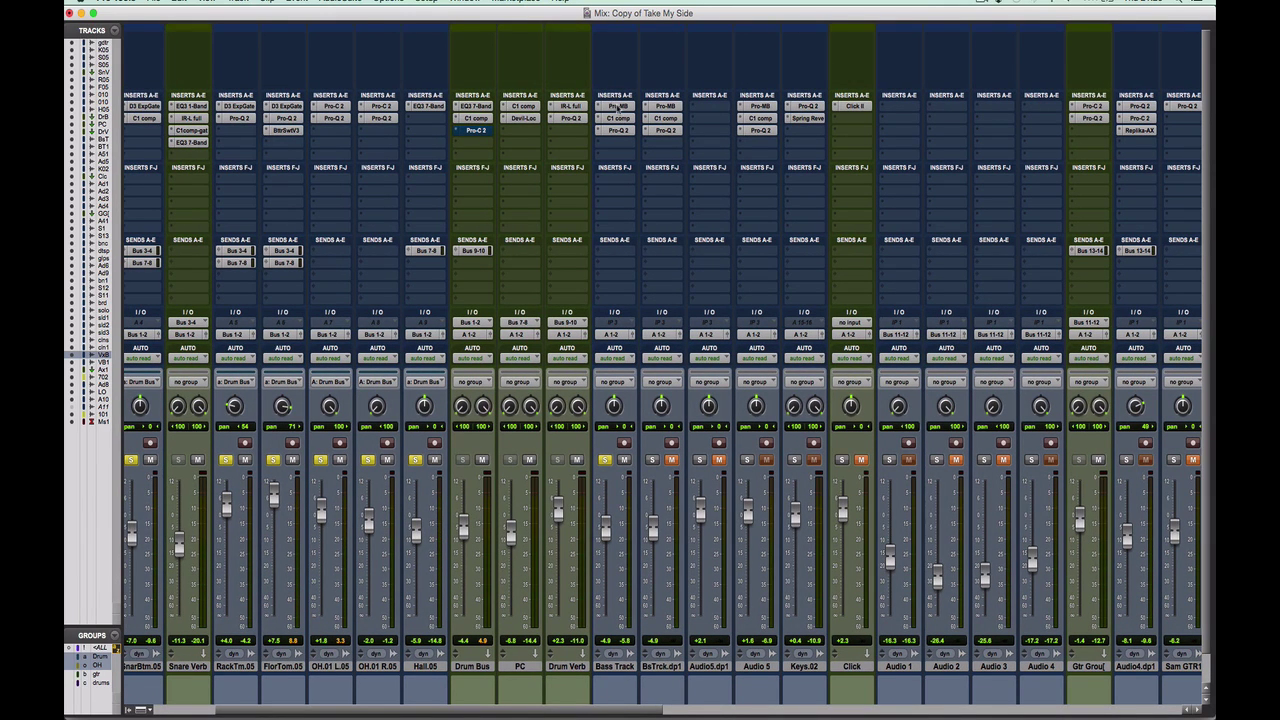
{"action": "left_click", "coordinate": [618, 106]}
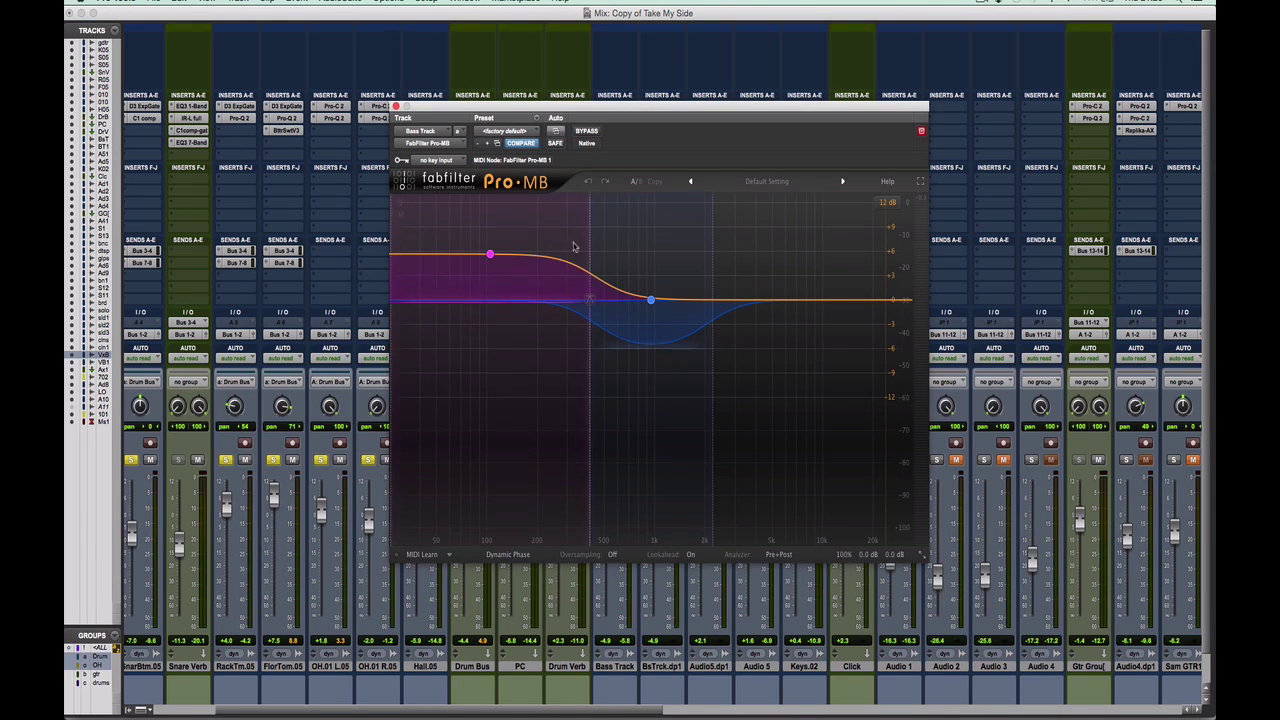
{"action": "mouse_move", "coordinate": [638, 266]}
{"action": "left_click_drag", "start_coordinate": [521, 108], "coordinate": [445, 156]}
{"action": "mouse_move", "coordinate": [416, 312]}
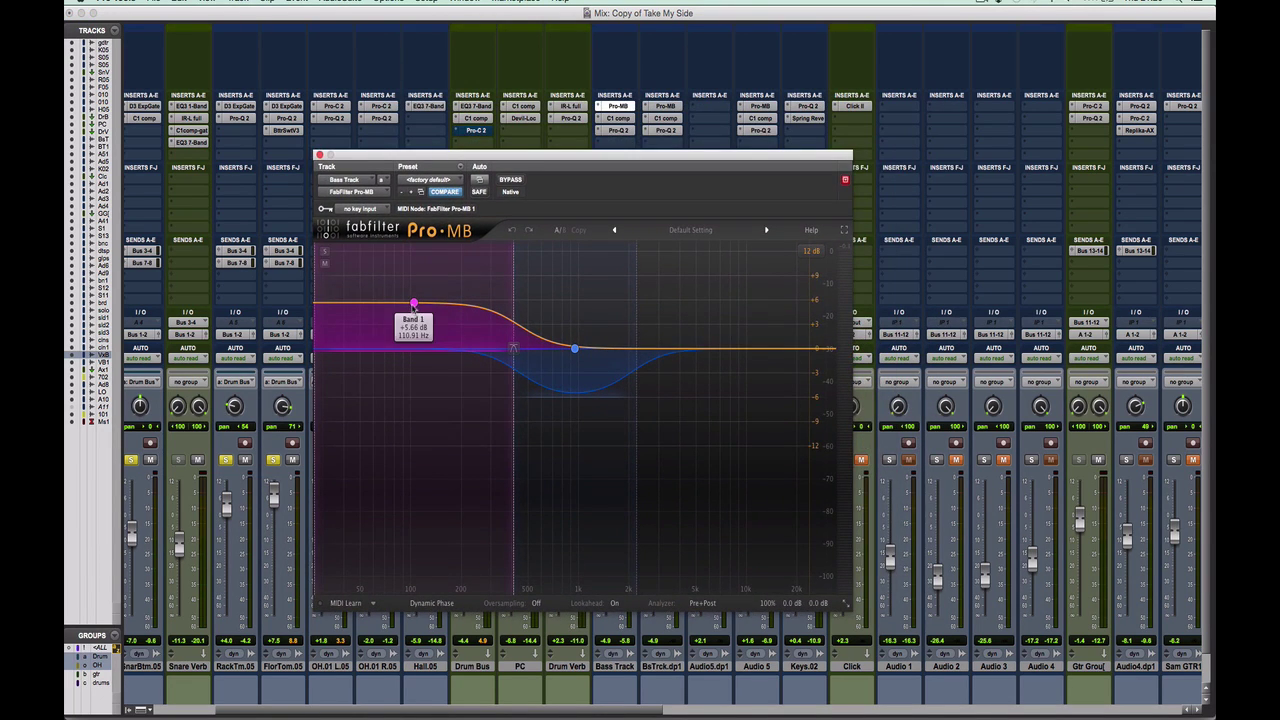
{"action": "left_click", "coordinate": [414, 302]}
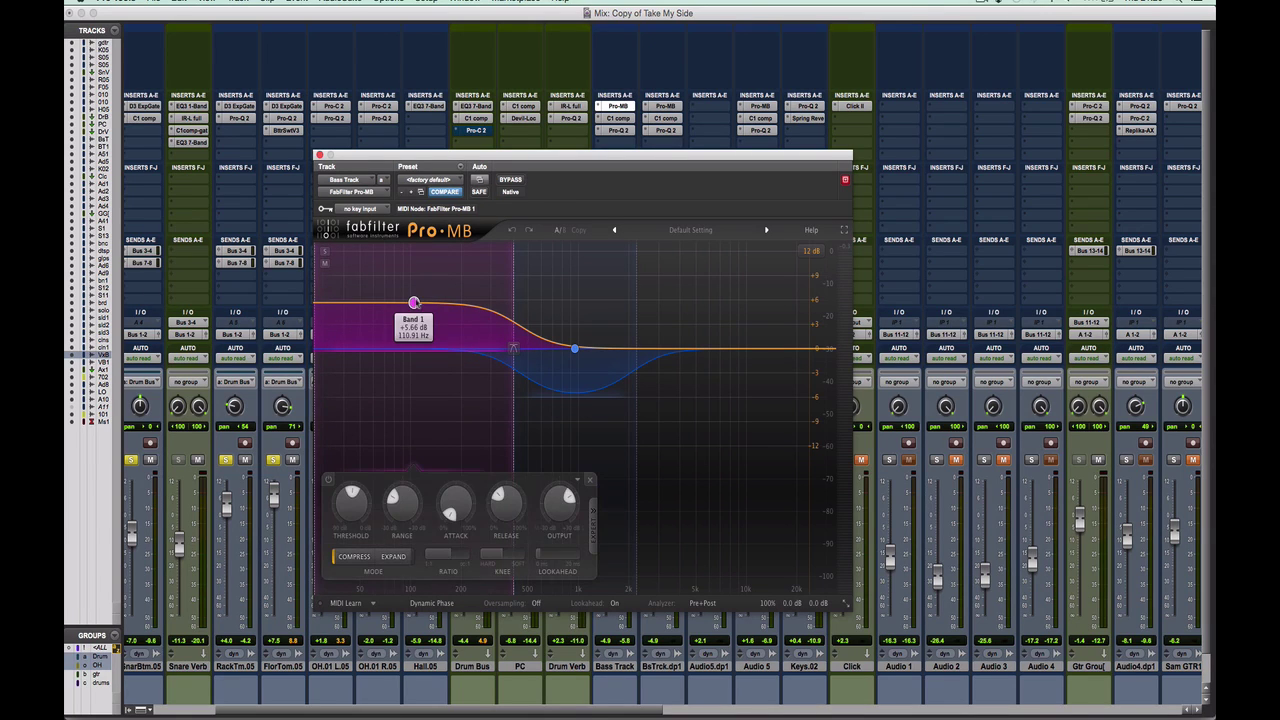
{"action": "left_click_drag", "start_coordinate": [443, 560], "coordinate": [446, 560]}
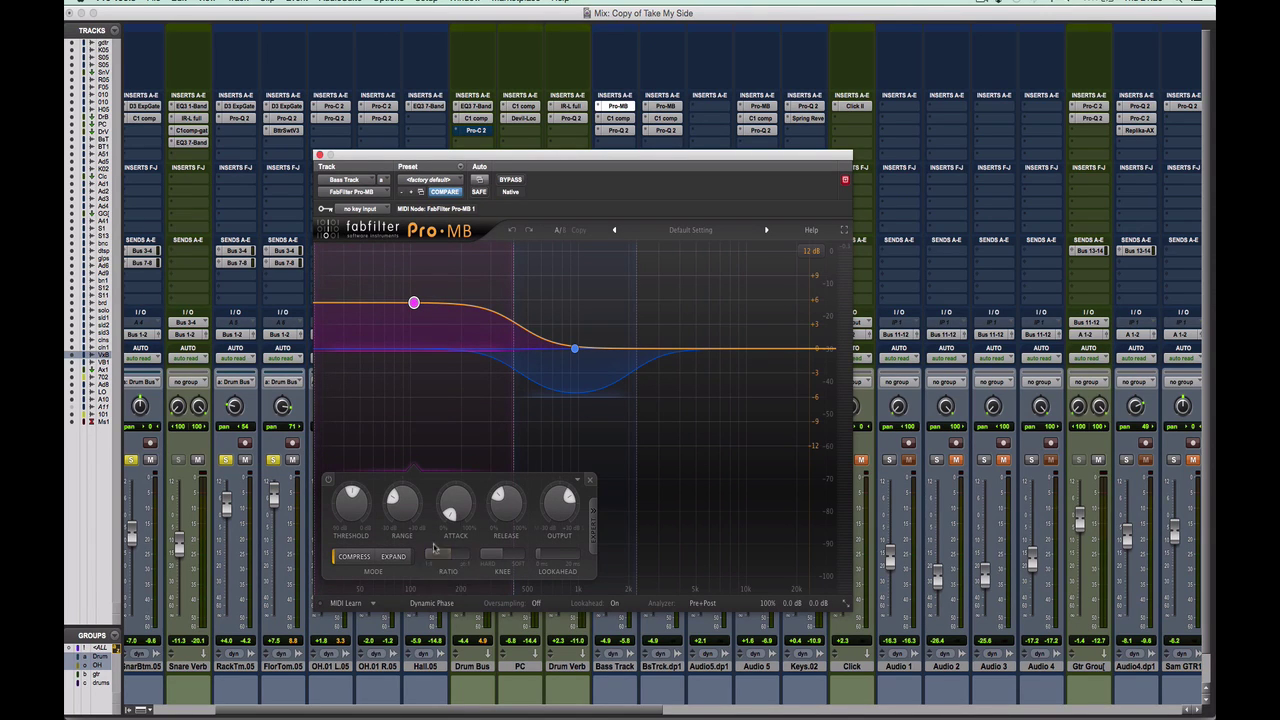
Step: Play the drums and bass to watch how Pro-MB Band 1 reacts, stop playback and close the plug-in
{"action": "key", "text": "space"}
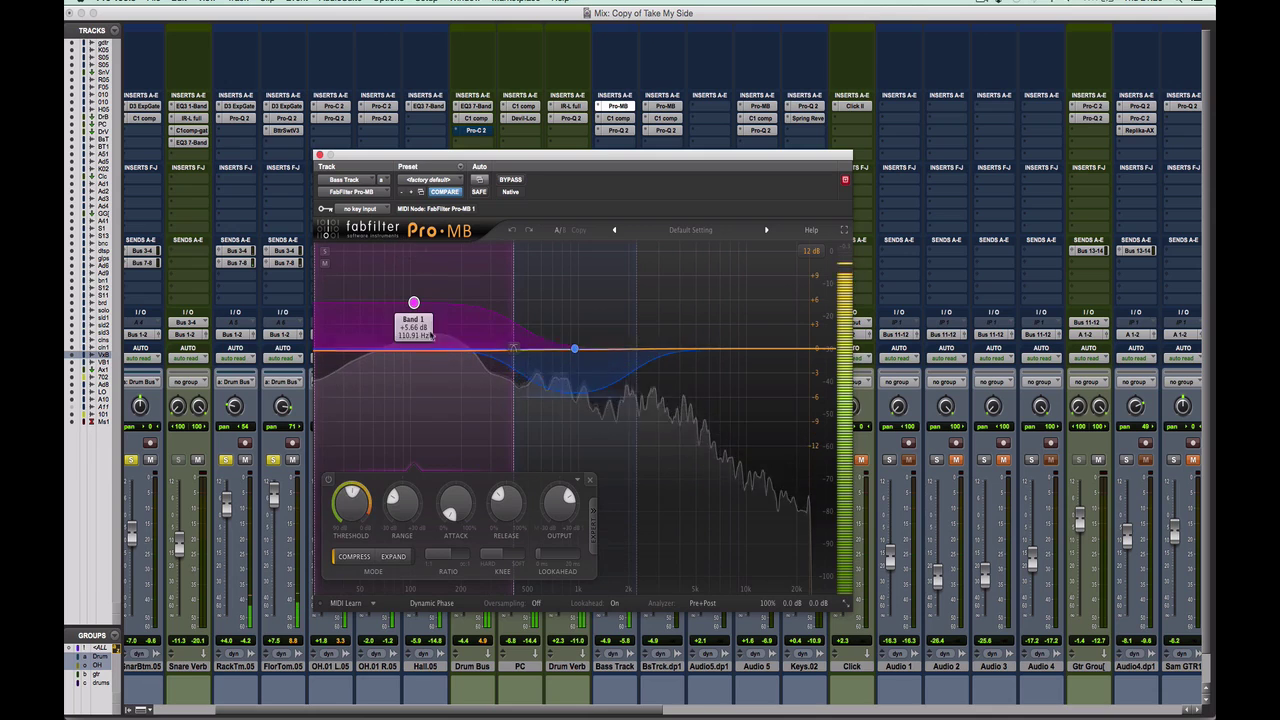
{"action": "key", "text": "space"}
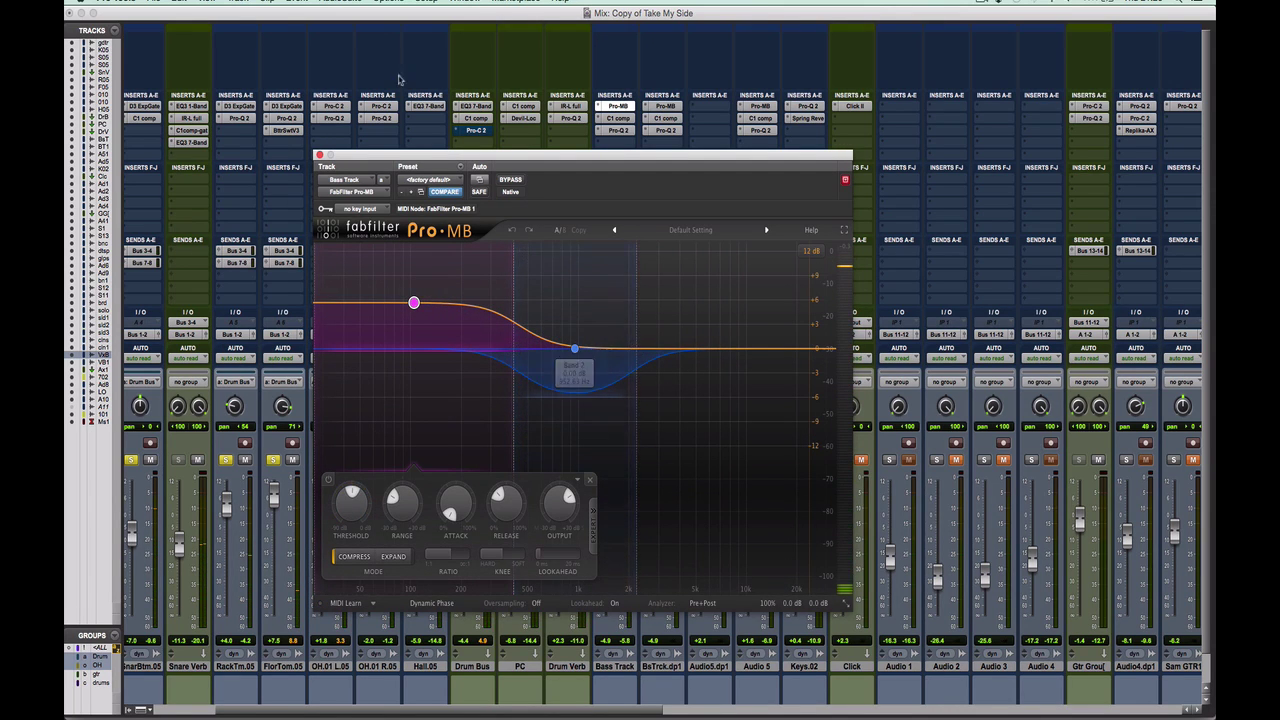
{"action": "left_click", "coordinate": [319, 156]}
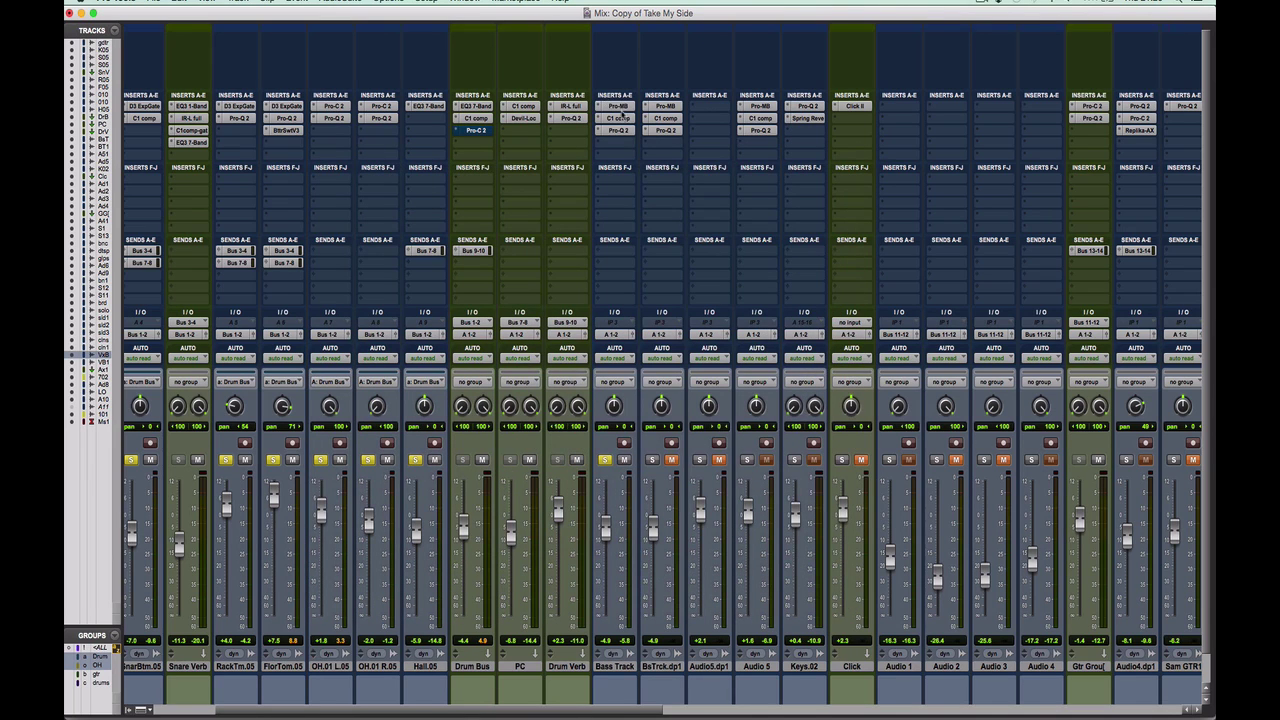
Step: Examine the Bass Track's Pro-Q 2 curve during playback, close the plug-in and clear the track's solo
{"action": "left_click", "coordinate": [618, 131]}
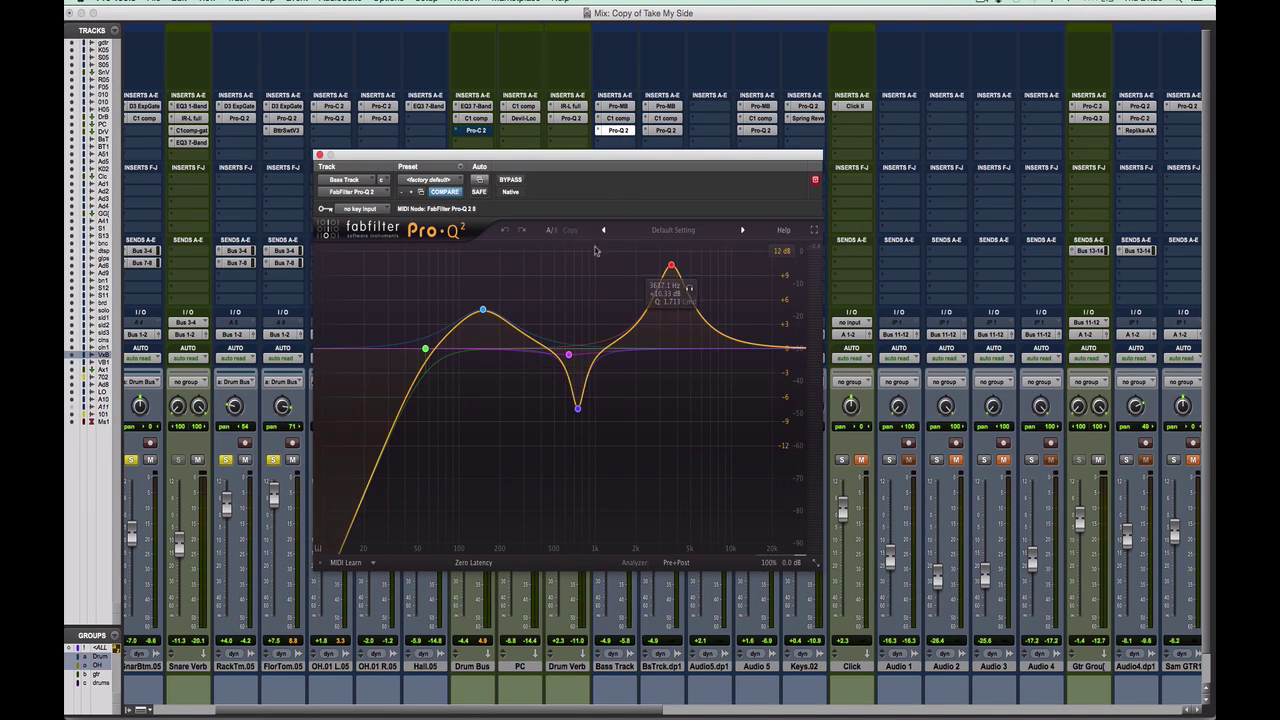
{"action": "left_click_drag", "start_coordinate": [608, 160], "coordinate": [830, 325]}
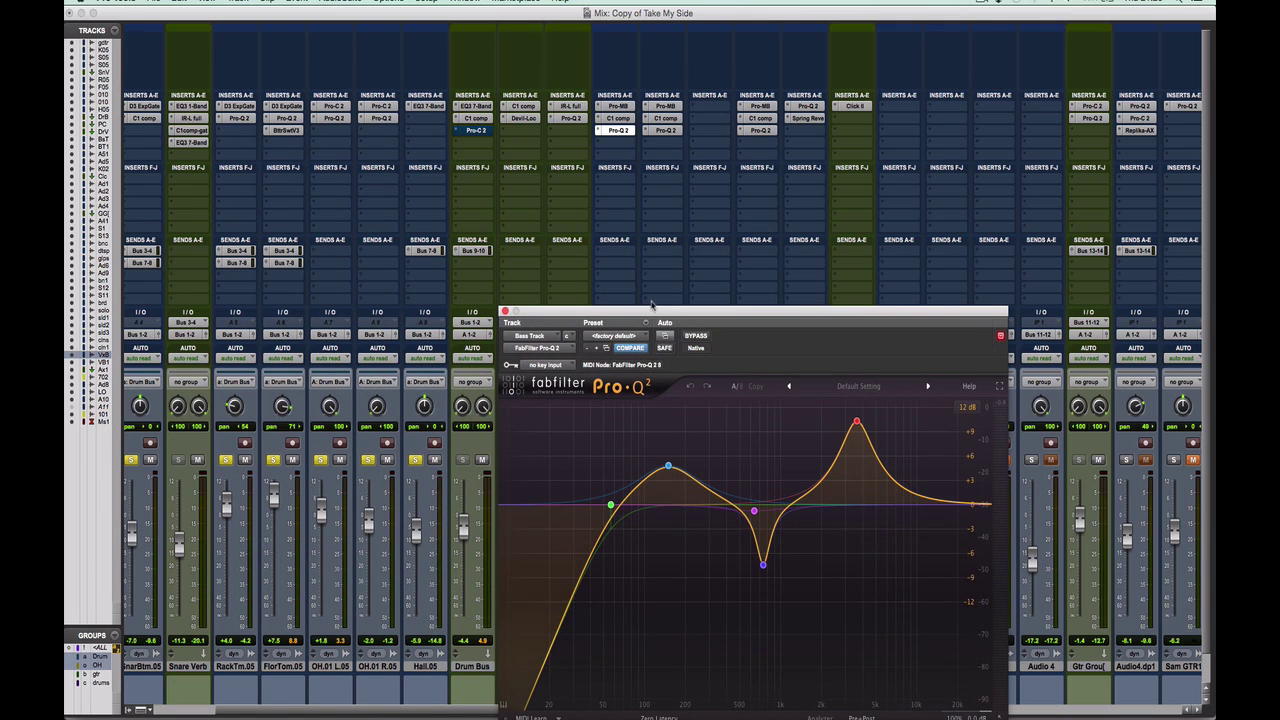
{"action": "key", "text": "space"}
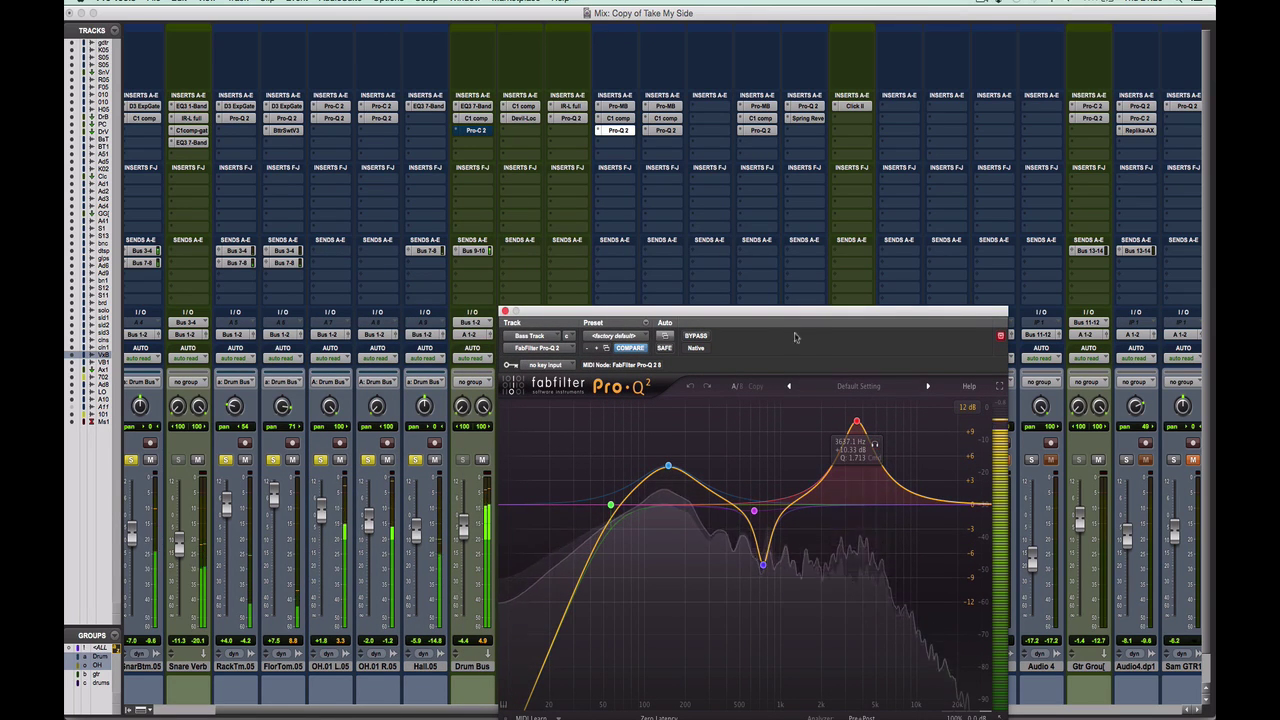
{"action": "left_click_drag", "start_coordinate": [795, 312], "coordinate": [1013, 232]}
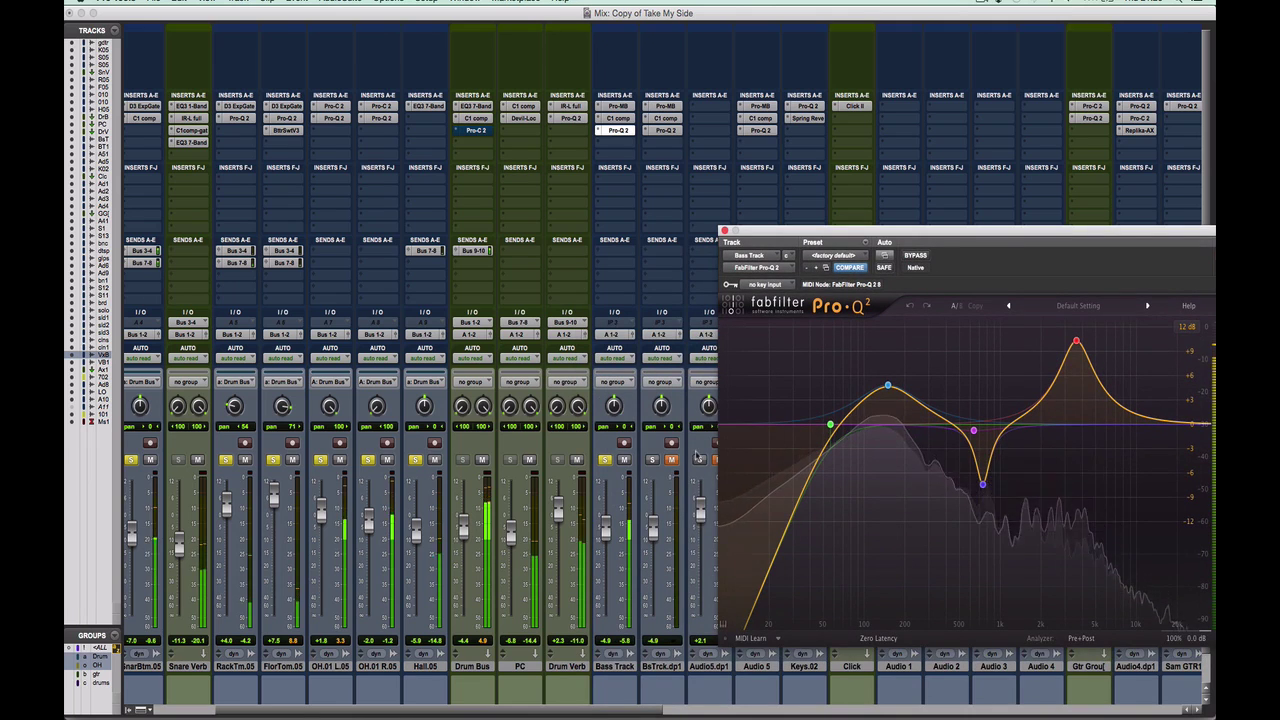
{"action": "mouse_move", "coordinate": [1090, 362]}
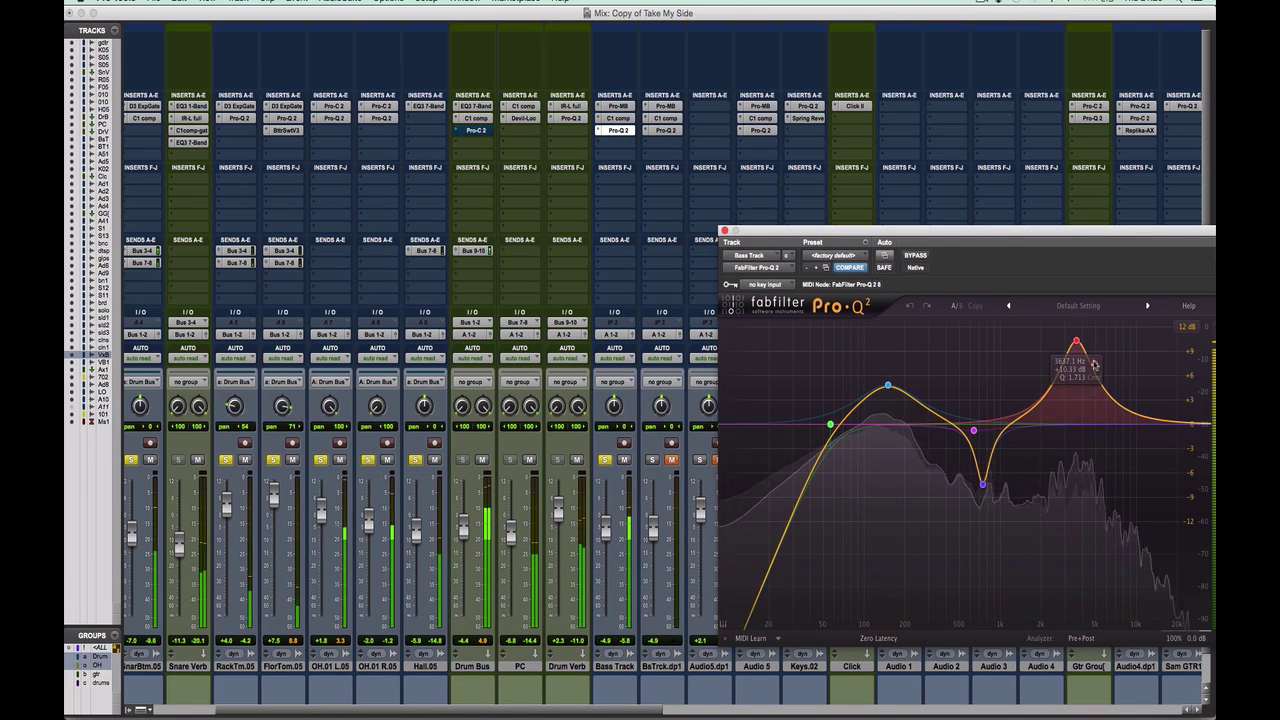
{"action": "mouse_move", "coordinate": [897, 395]}
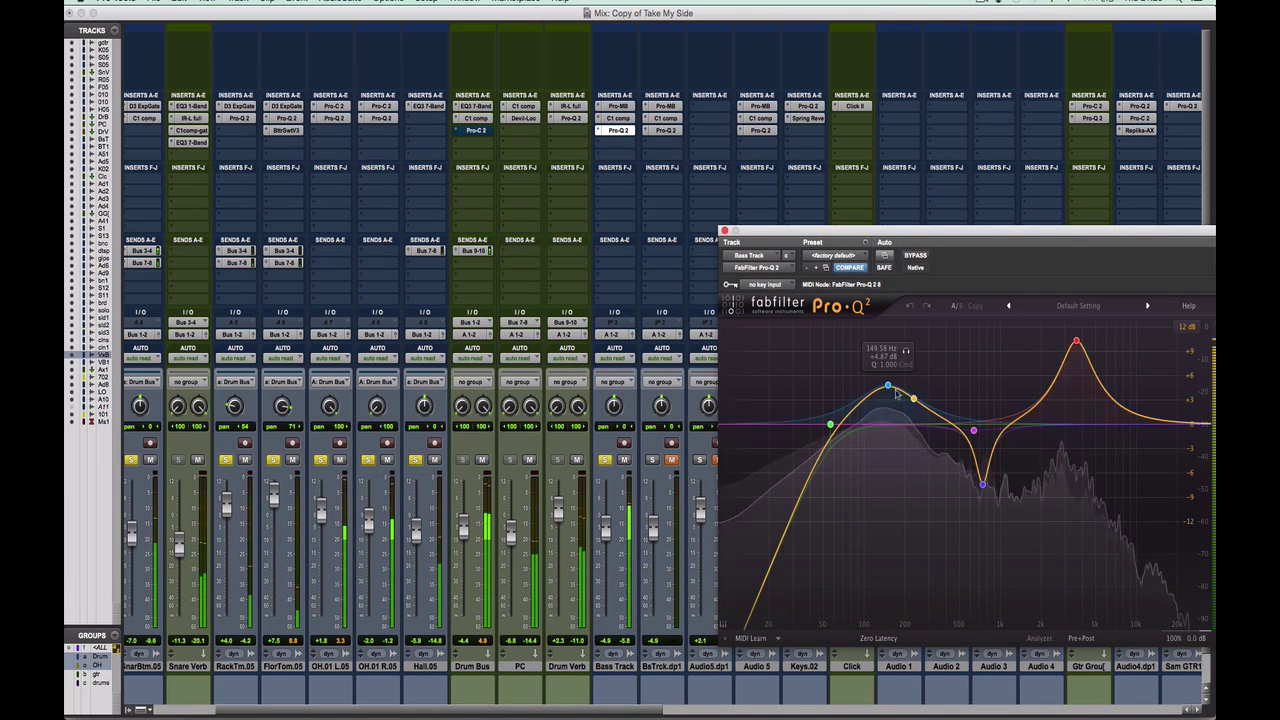
{"action": "left_click", "coordinate": [725, 231]}
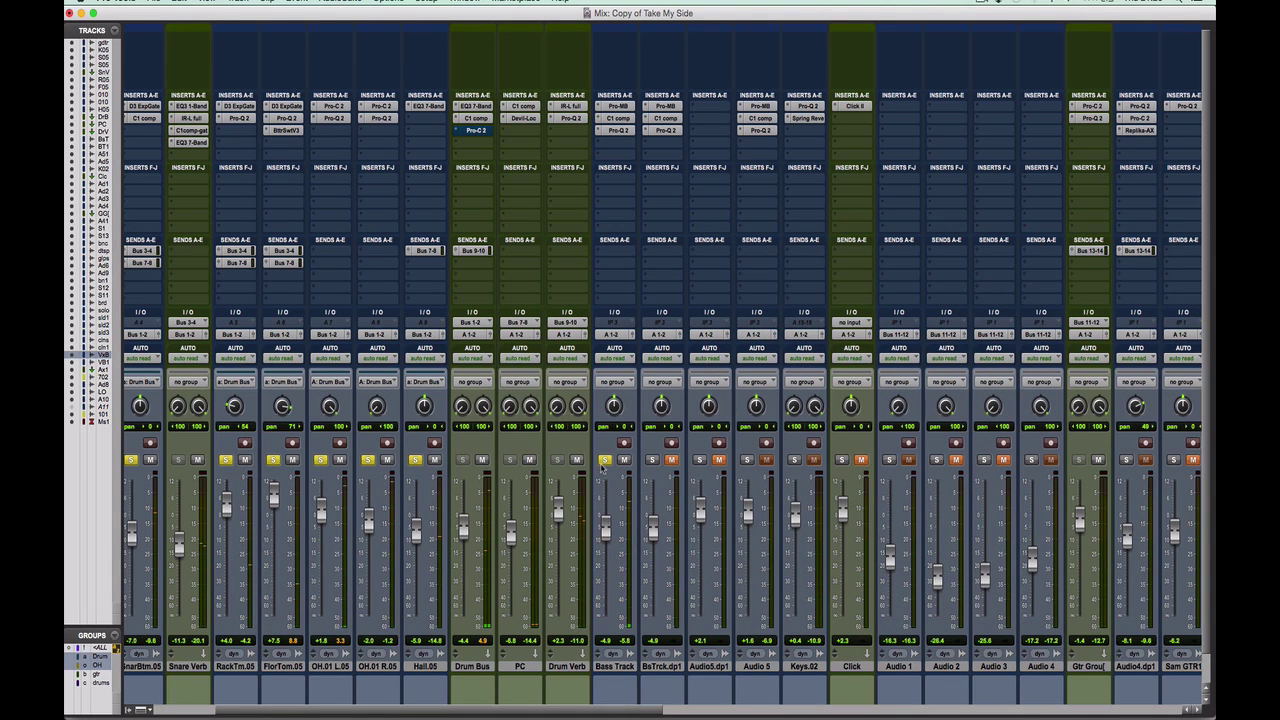
{"action": "left_click", "coordinate": [604, 461]}
Step: Open the Pro-Q 2 on the guitar group track to view its EQ curve
{"action": "scroll", "coordinate": [708, 484], "scroll_direction": "right", "scroll_amount": 10}
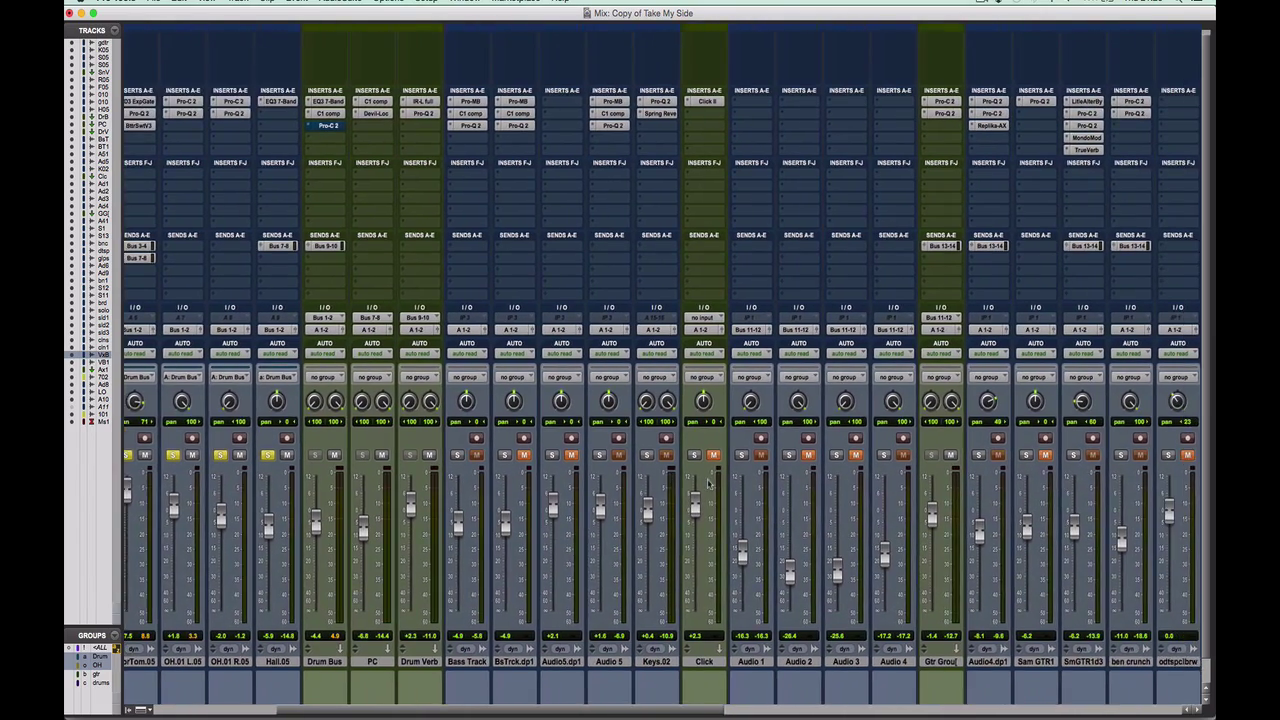
{"action": "scroll", "coordinate": [708, 484], "scroll_direction": "right", "scroll_amount": 5}
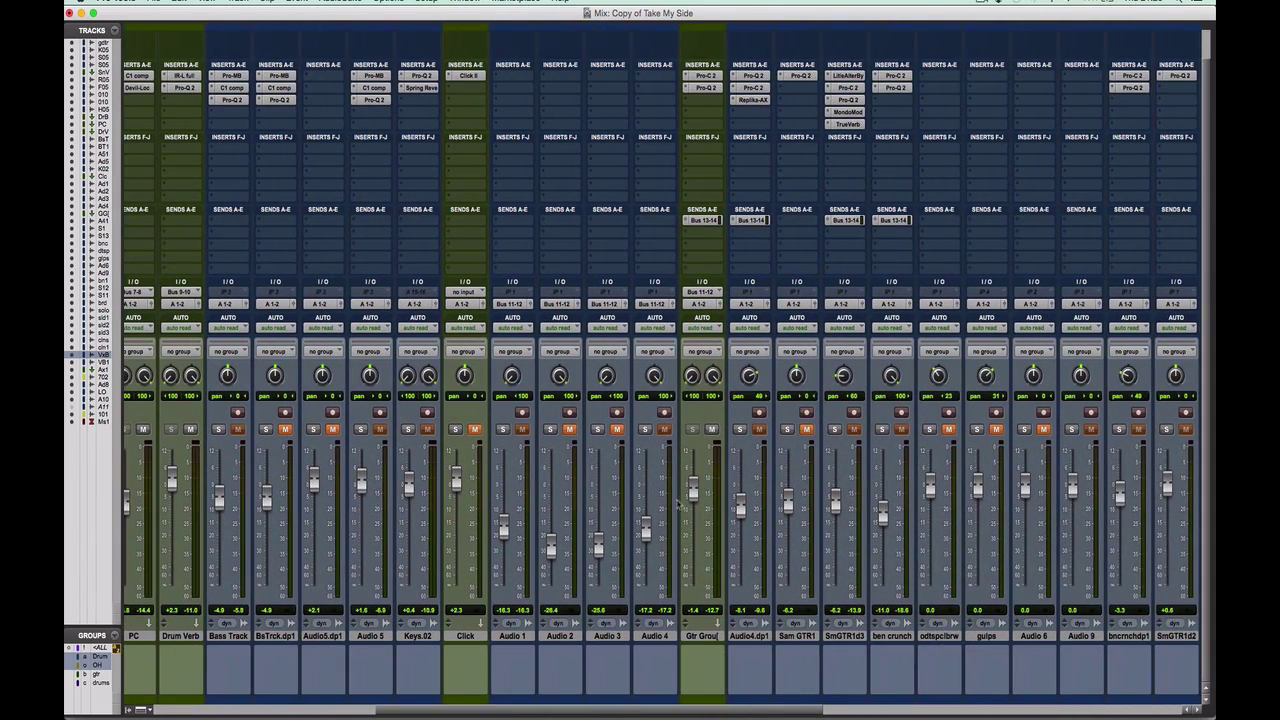
{"action": "scroll", "coordinate": [716, 570], "scroll_direction": "up", "scroll_amount": 2}
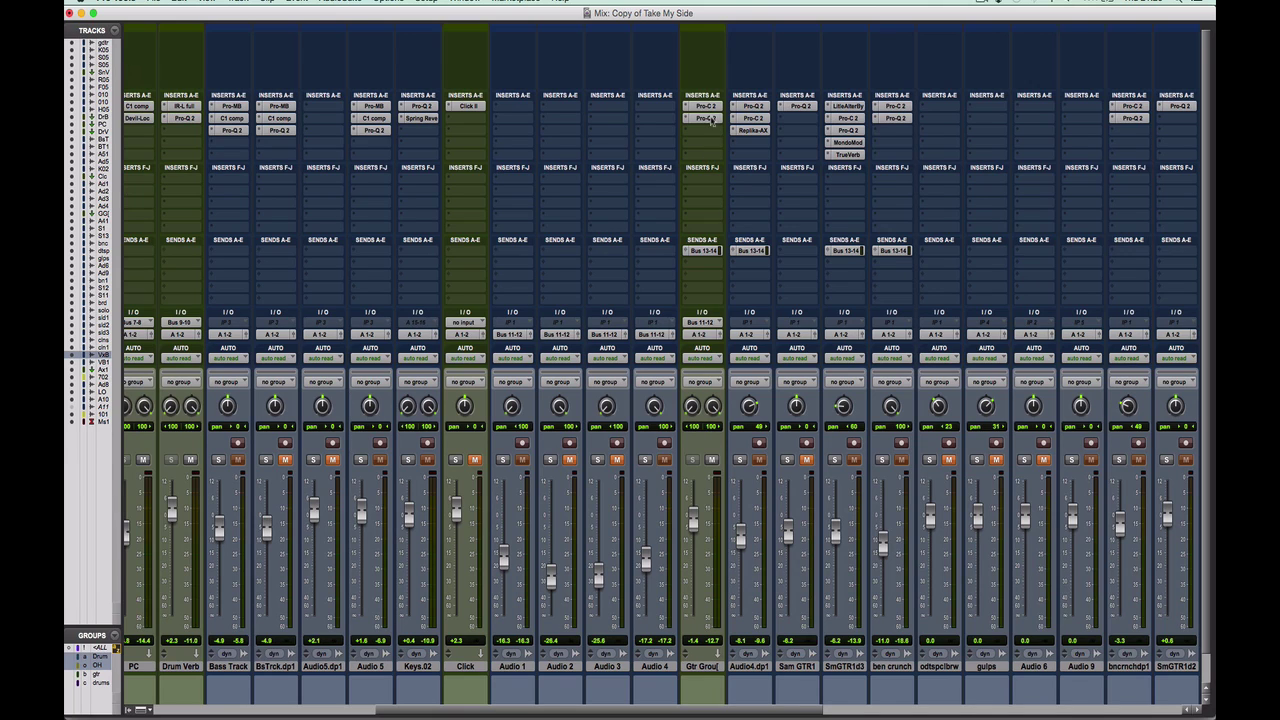
{"action": "left_click", "coordinate": [709, 119]}
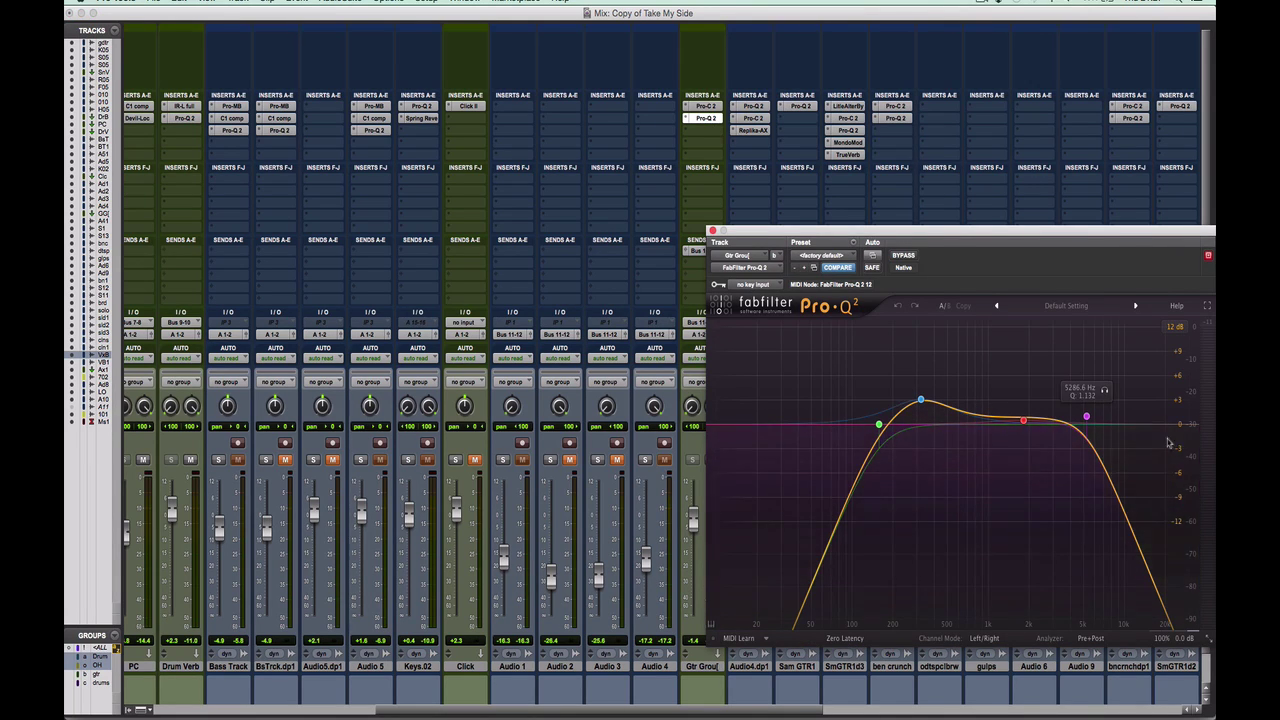
Step: View the Pro-C 2 settings on the guitar group track, close the plug-in and play the full mix
{"action": "left_click", "coordinate": [705, 106]}
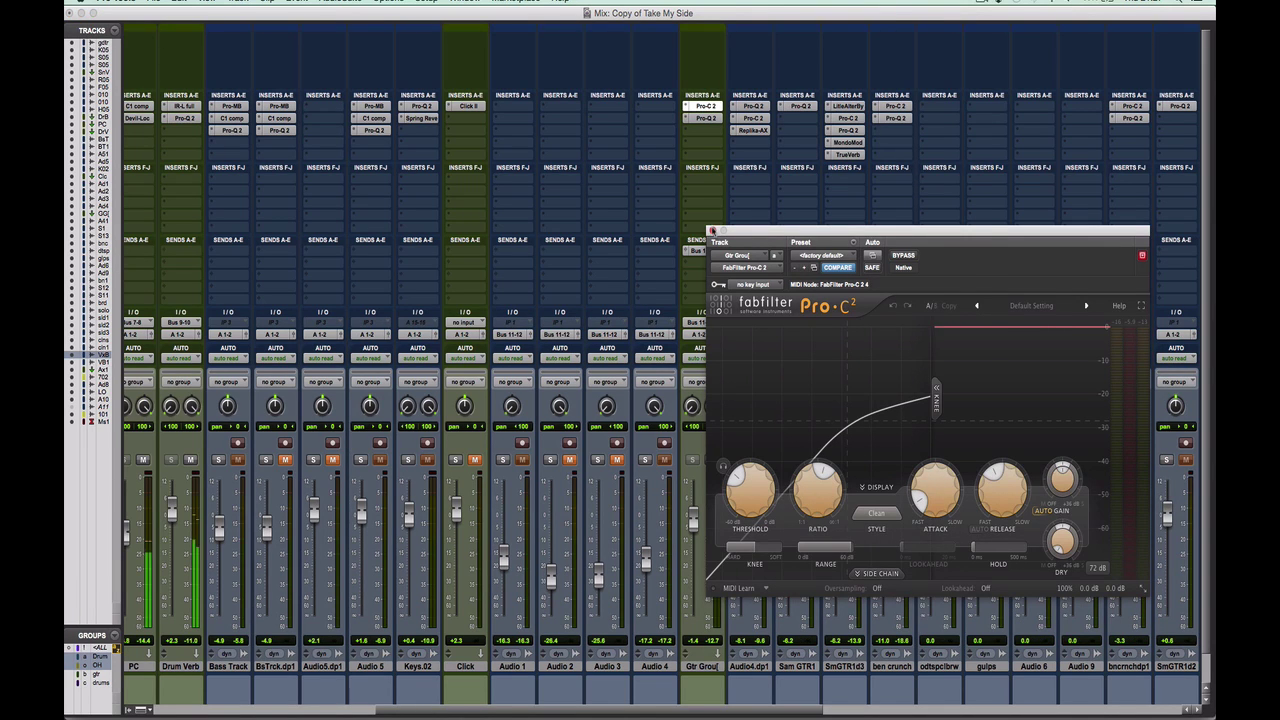
{"action": "left_click", "coordinate": [712, 231]}
{"action": "scroll", "coordinate": [494, 403], "scroll_direction": "left", "scroll_amount": 5}
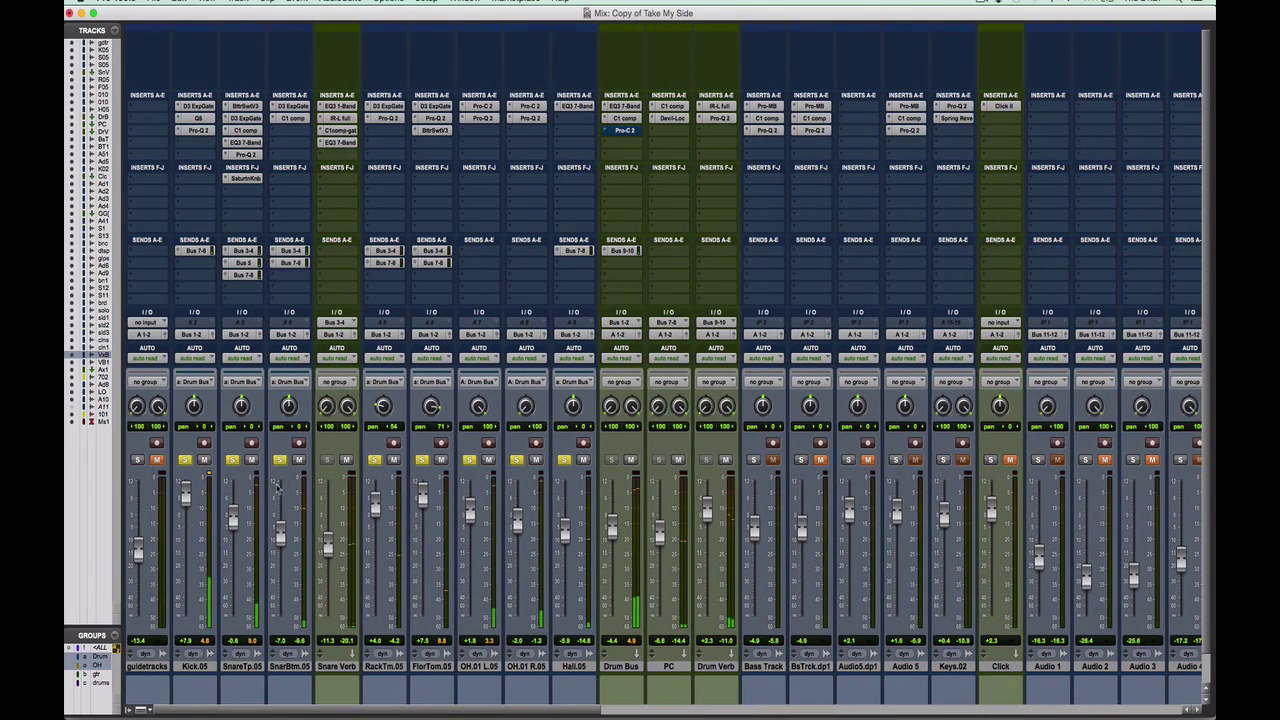
{"action": "key", "text": "space"}
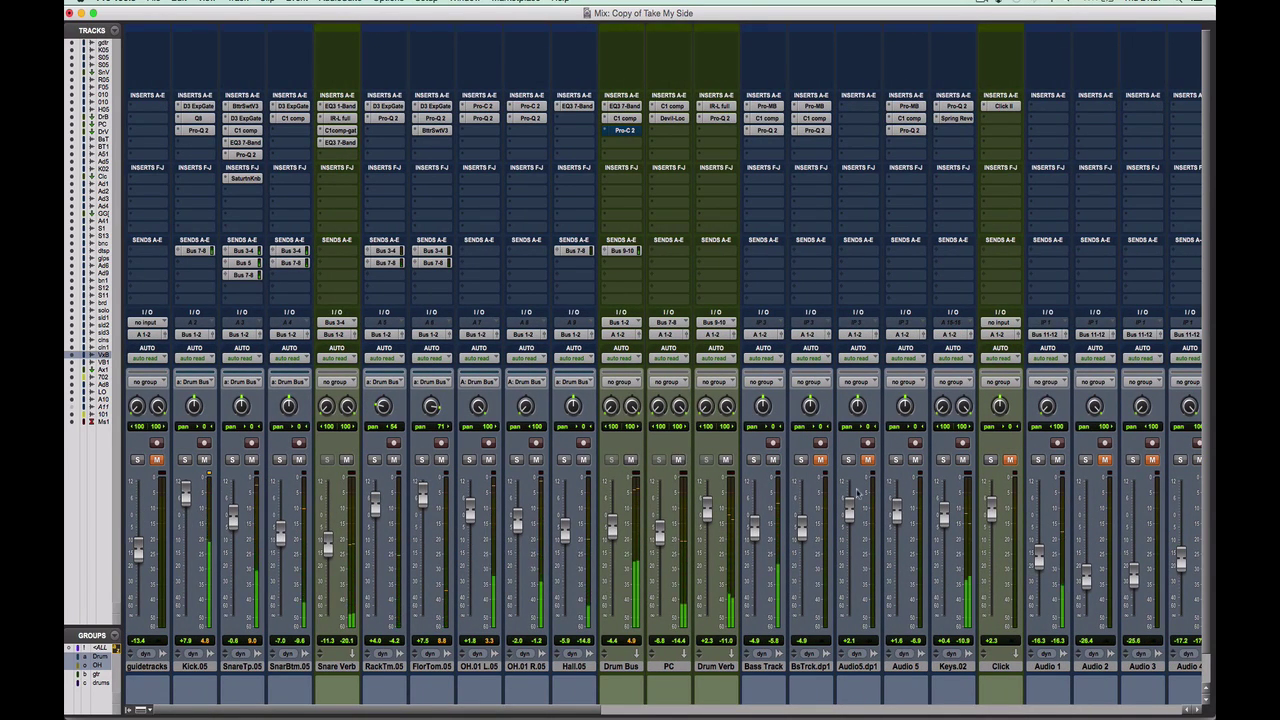
Step: Select the solo.dup3 track in the mixer and switch to the Edit window
{"action": "scroll", "coordinate": [857, 493], "scroll_direction": "right", "scroll_amount": 6}
{"action": "scroll", "coordinate": [857, 493], "scroll_direction": "down", "scroll_amount": 1}
{"action": "scroll", "coordinate": [857, 493], "scroll_direction": "right", "scroll_amount": 3}
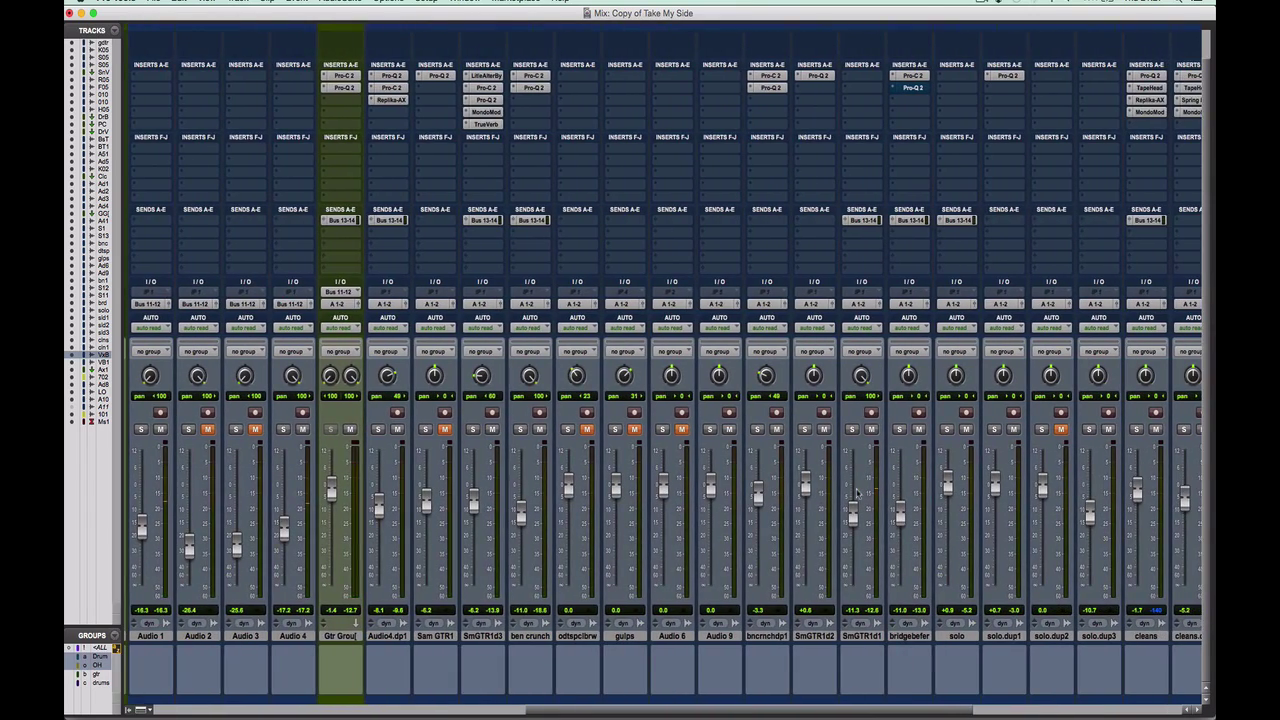
{"action": "scroll", "coordinate": [818, 553], "scroll_direction": "right", "scroll_amount": 2}
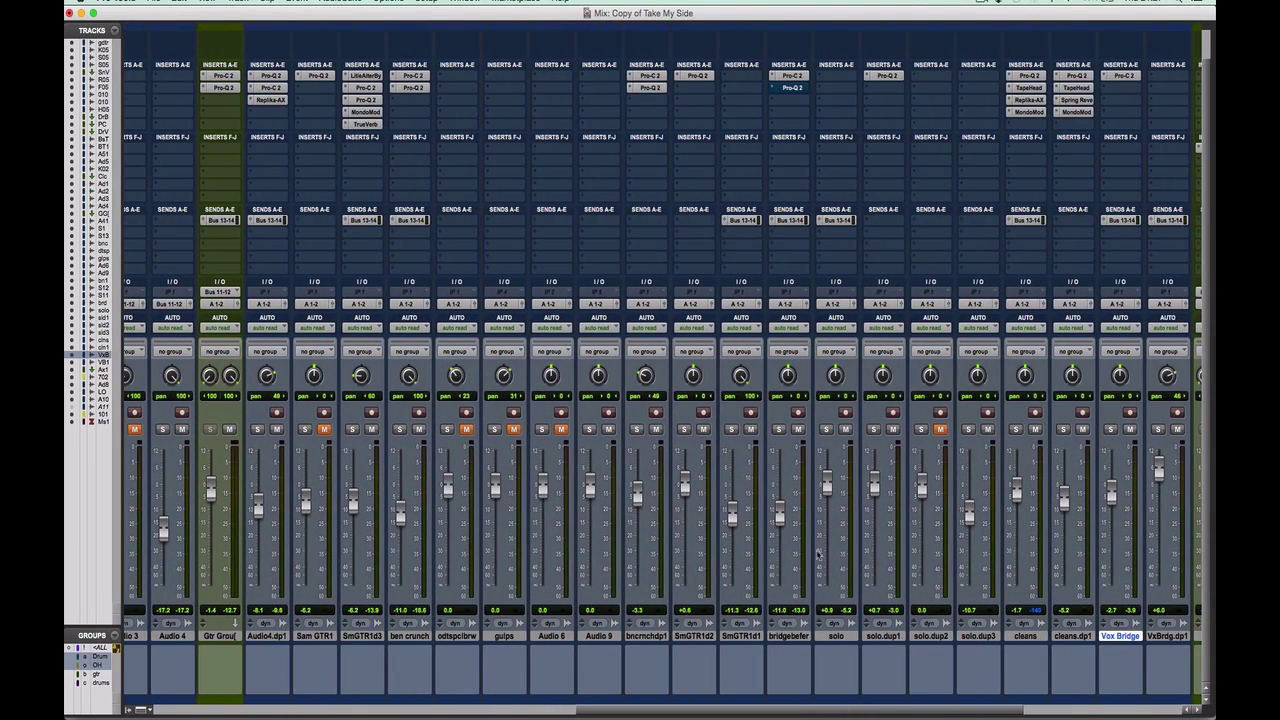
{"action": "scroll", "coordinate": [907, 590], "scroll_direction": "right", "scroll_amount": 3}
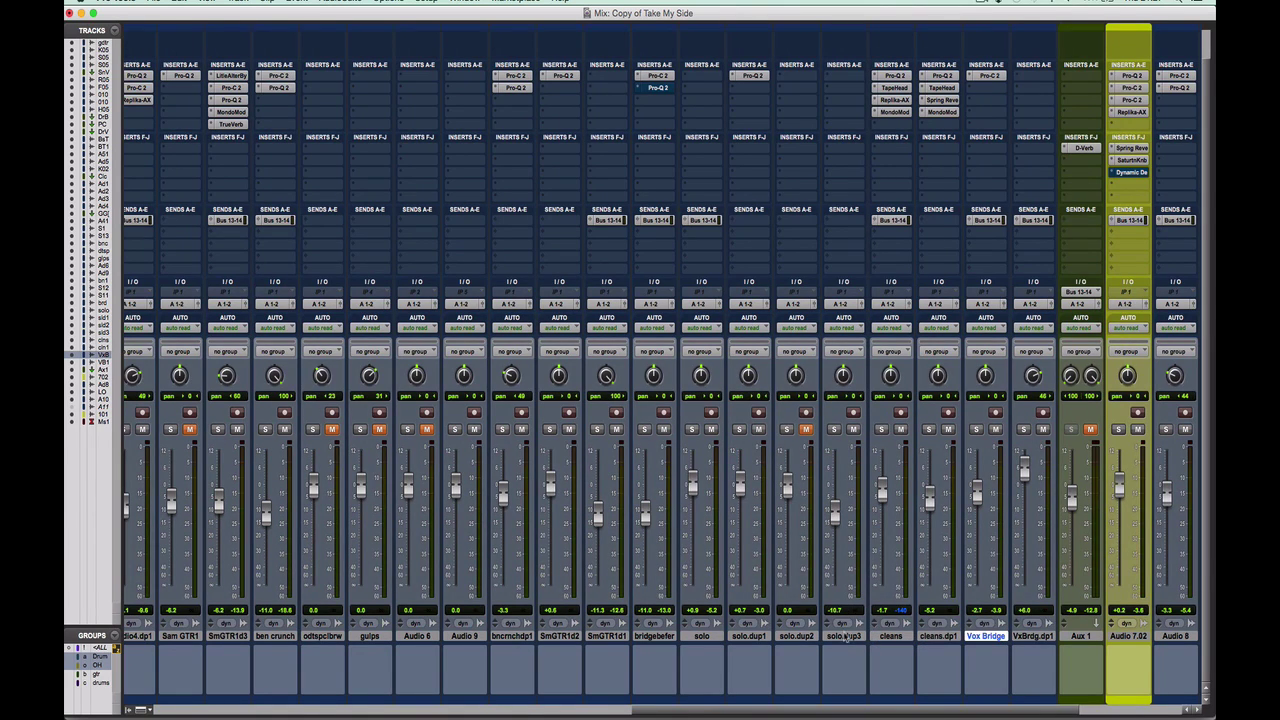
{"action": "left_click", "coordinate": [845, 636]}
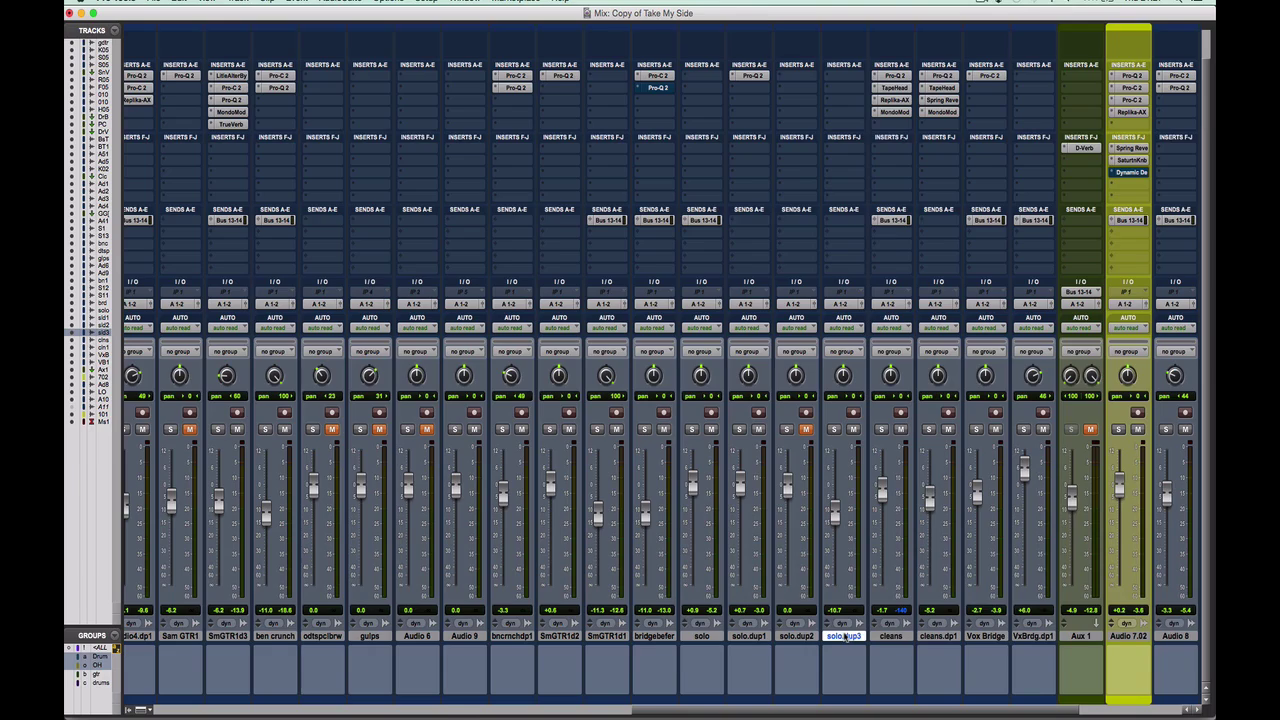
{"action": "key", "text": "super+equal"}
Step: Play the bridge from bar 120 with the Vox Bridge track soloed, then stop playback
{"action": "scroll", "coordinate": [790, 595], "scroll_direction": "down", "scroll_amount": 5}
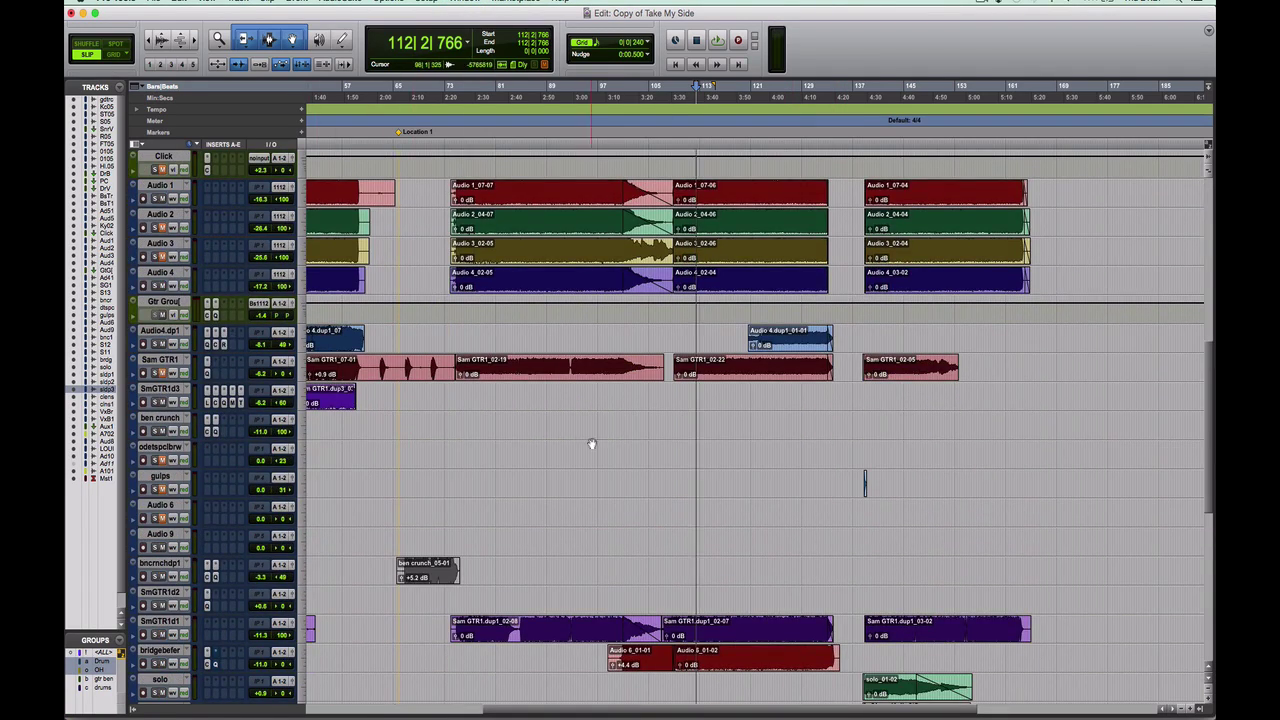
{"action": "scroll", "coordinate": [683, 530], "scroll_direction": "down", "scroll_amount": 6}
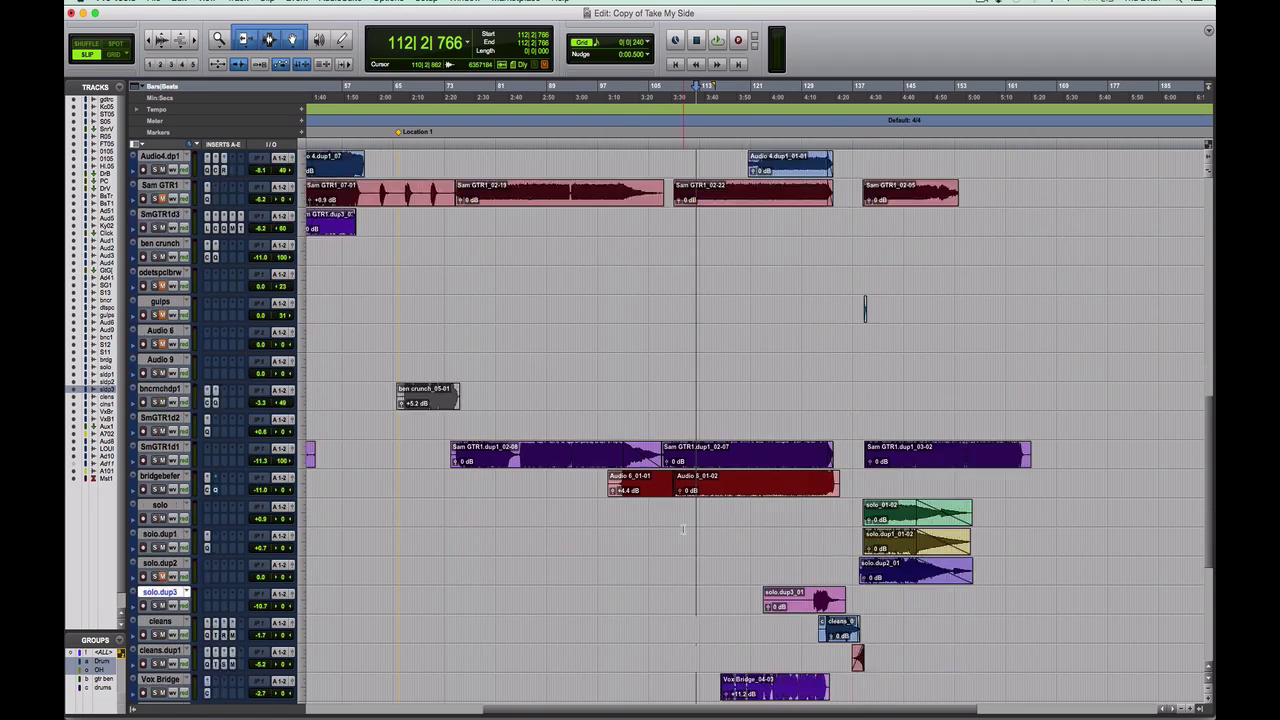
{"action": "scroll", "coordinate": [683, 530], "scroll_direction": "down", "scroll_amount": 2}
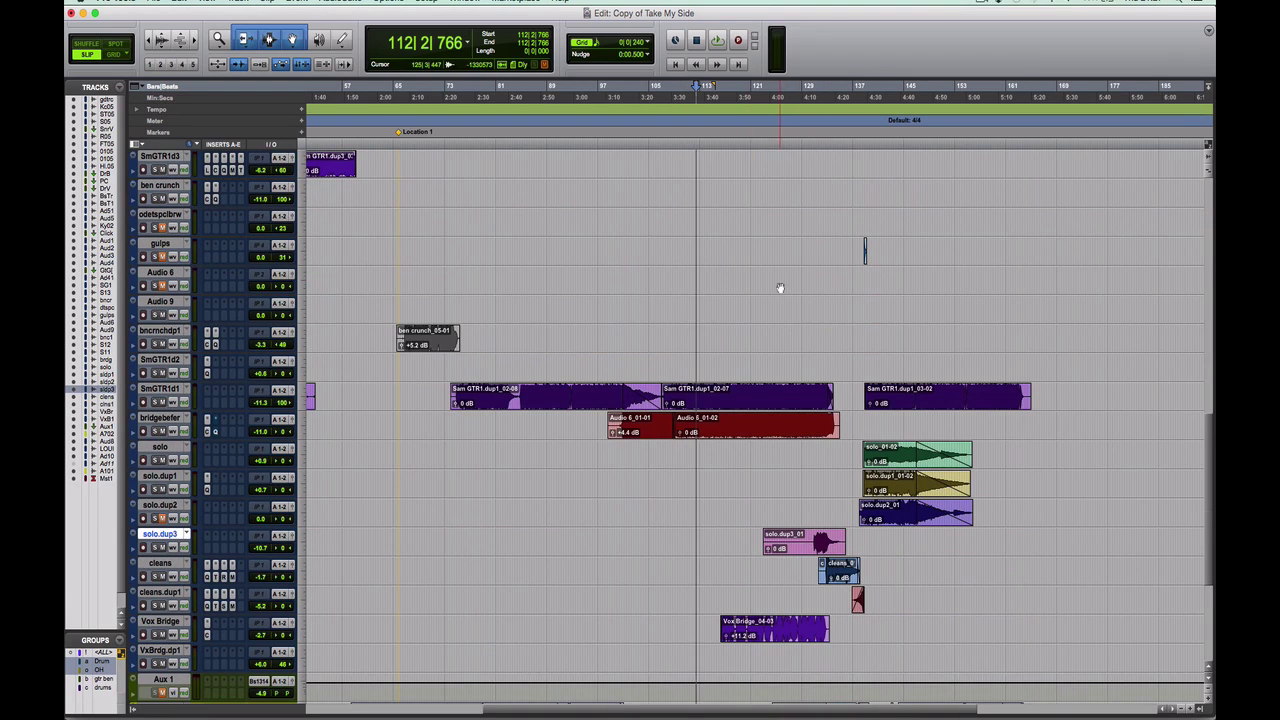
{"action": "scroll", "coordinate": [780, 288], "scroll_direction": "down", "scroll_amount": 2}
{"action": "left_click", "coordinate": [747, 300]}
{"action": "key", "text": "space"}
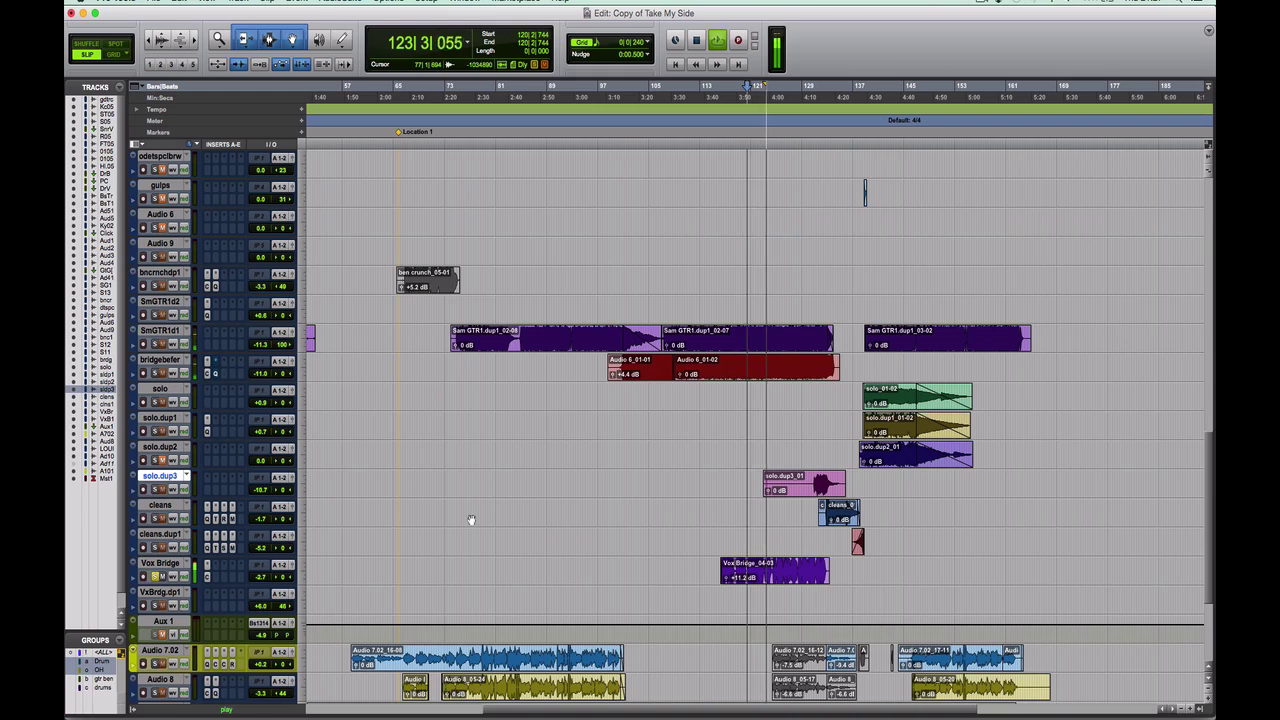
{"action": "key", "text": "space"}
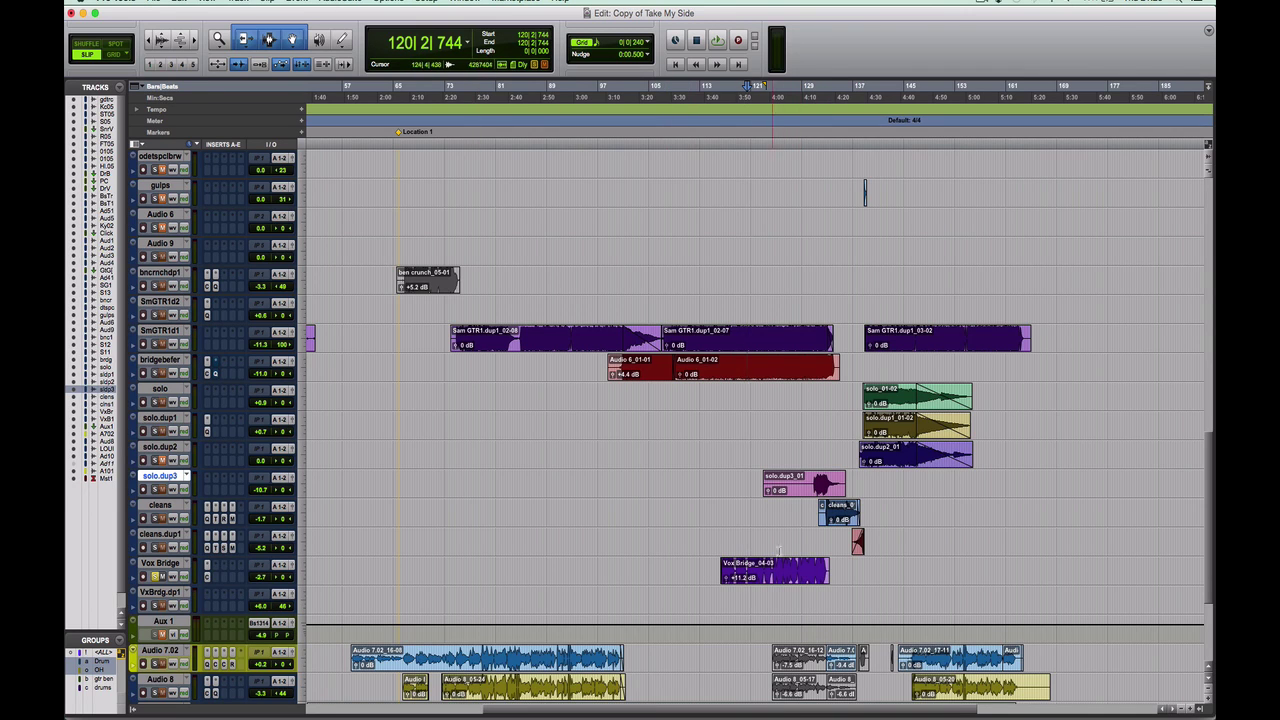
Step: Return to the Mix window, view the Vox Bridge track's Pro-C 2, close it and clear the track's solo
{"action": "key", "text": "super+equal"}
{"action": "scroll", "coordinate": [867, 585], "scroll_direction": "right", "scroll_amount": 5}
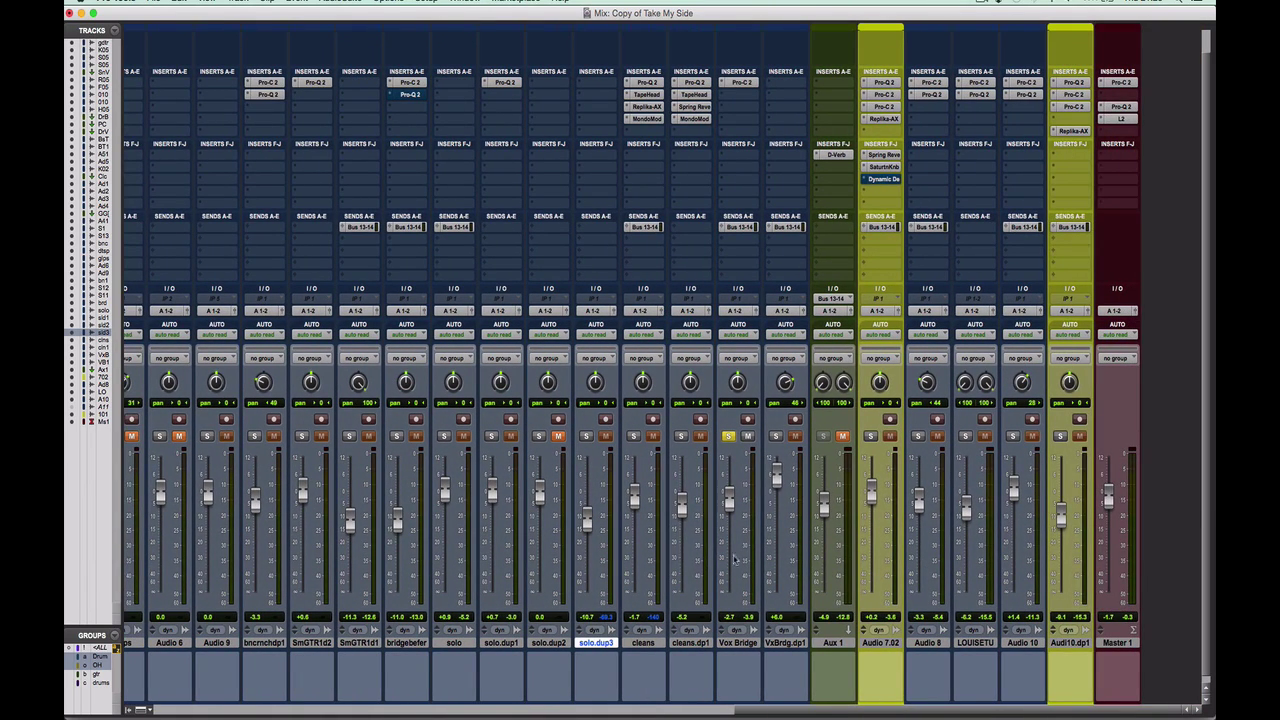
{"action": "scroll", "coordinate": [734, 557], "scroll_direction": "up", "scroll_amount": 2}
{"action": "left_click", "coordinate": [746, 106]}
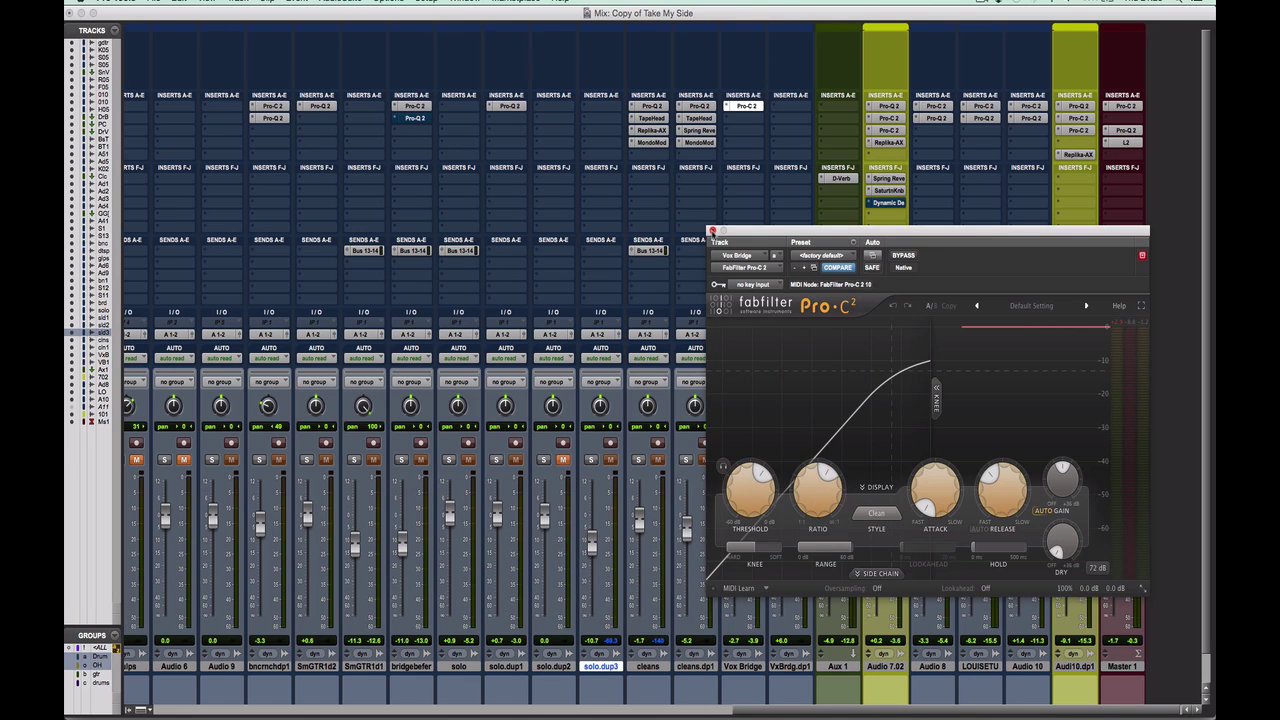
{"action": "left_click", "coordinate": [712, 231]}
{"action": "left_click", "coordinate": [734, 460]}
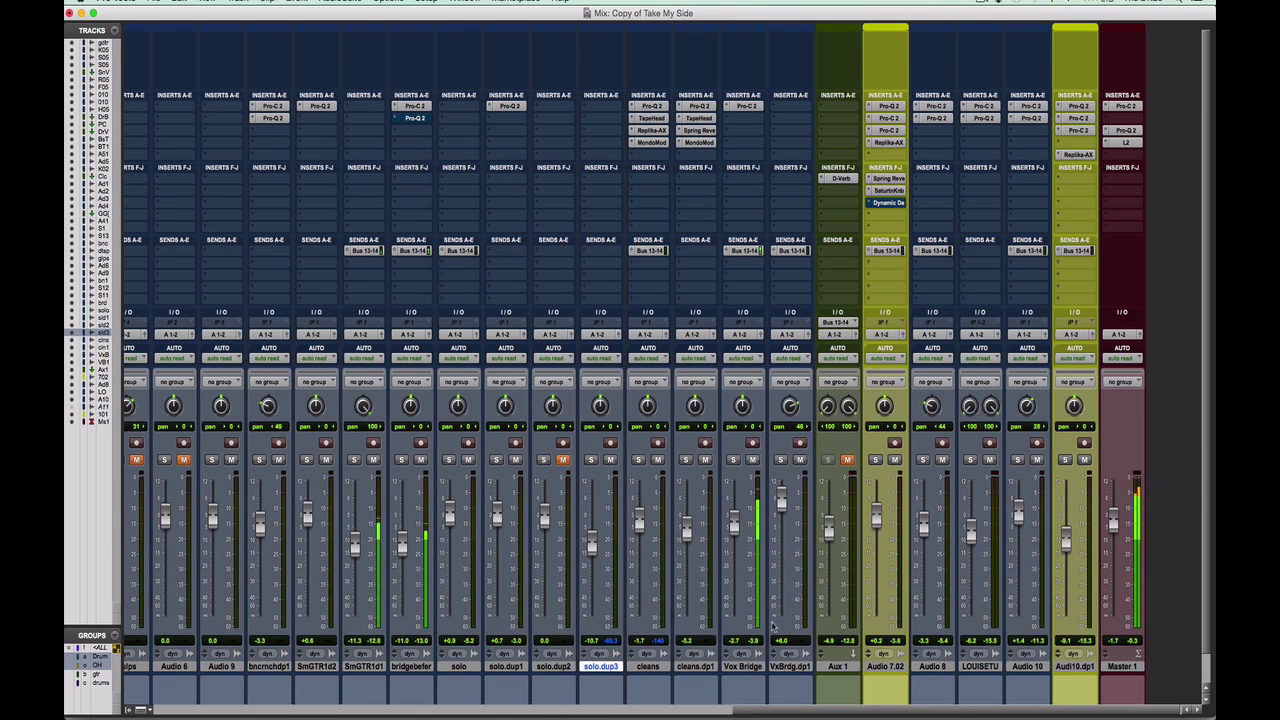
Step: Open the Pro-C 2 on the Master 1 track and move it aside over the Edit window
{"action": "scroll", "coordinate": [790, 612], "scroll_direction": "down", "scroll_amount": 2}
{"action": "scroll", "coordinate": [790, 612], "scroll_direction": "left", "scroll_amount": 2}
{"action": "scroll", "coordinate": [773, 625], "scroll_direction": "left", "scroll_amount": 6}
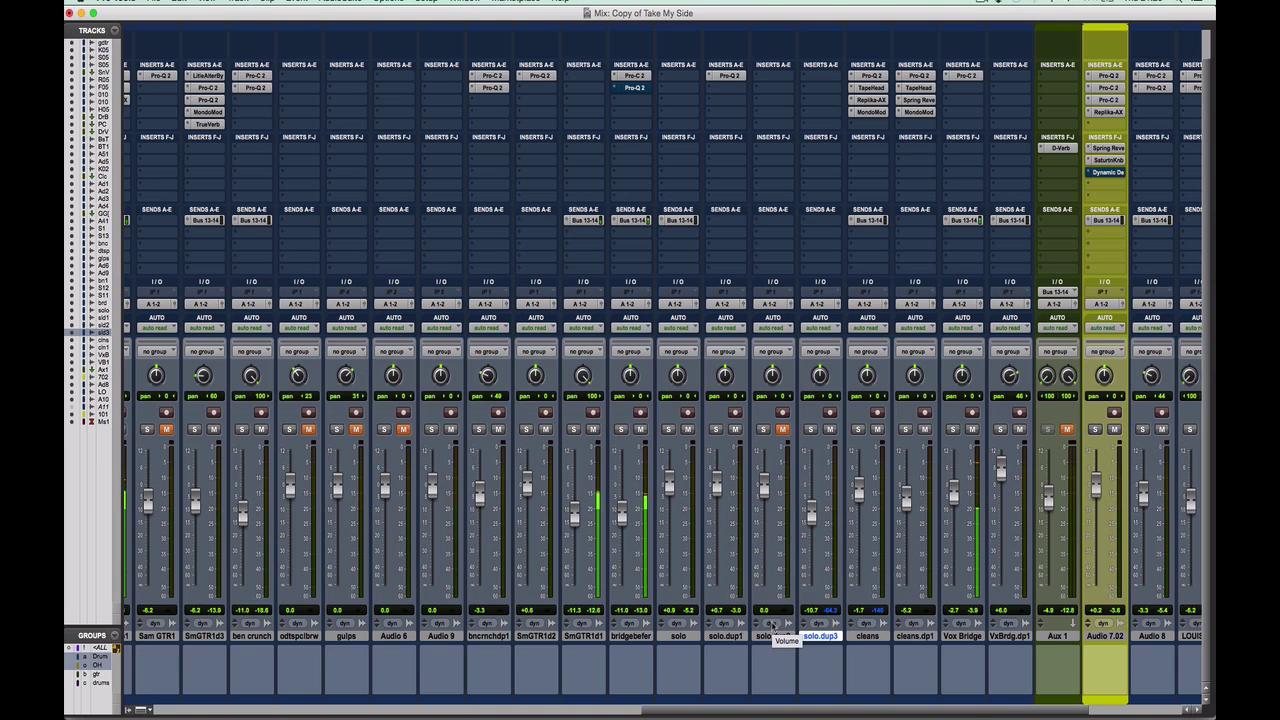
{"action": "scroll", "coordinate": [773, 625], "scroll_direction": "right", "scroll_amount": 7}
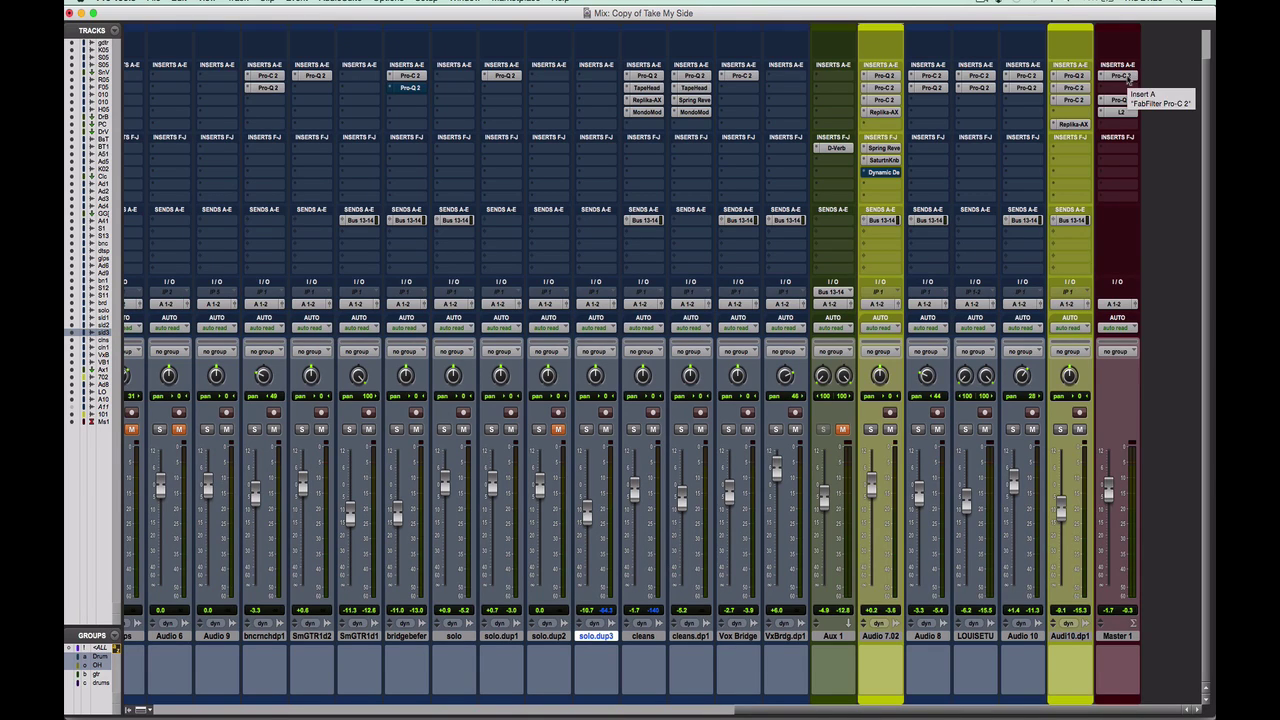
{"action": "left_click", "coordinate": [1121, 76]}
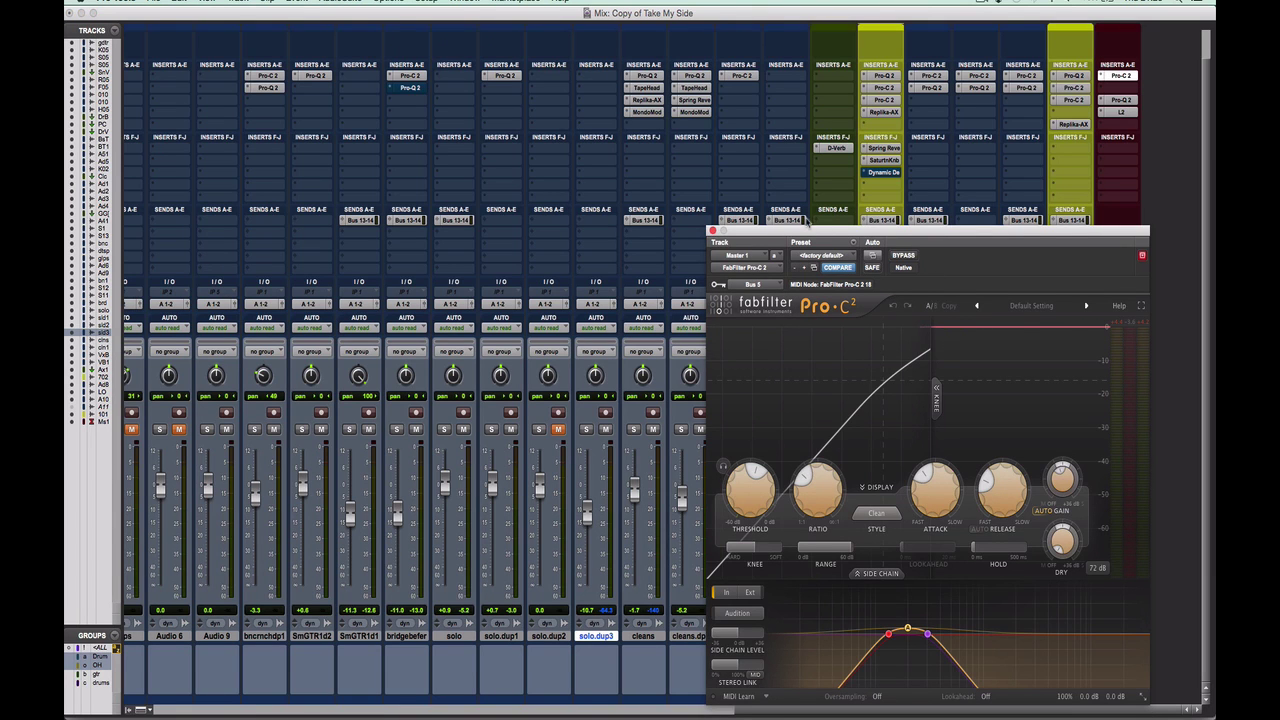
{"action": "key", "text": "super+equal"}
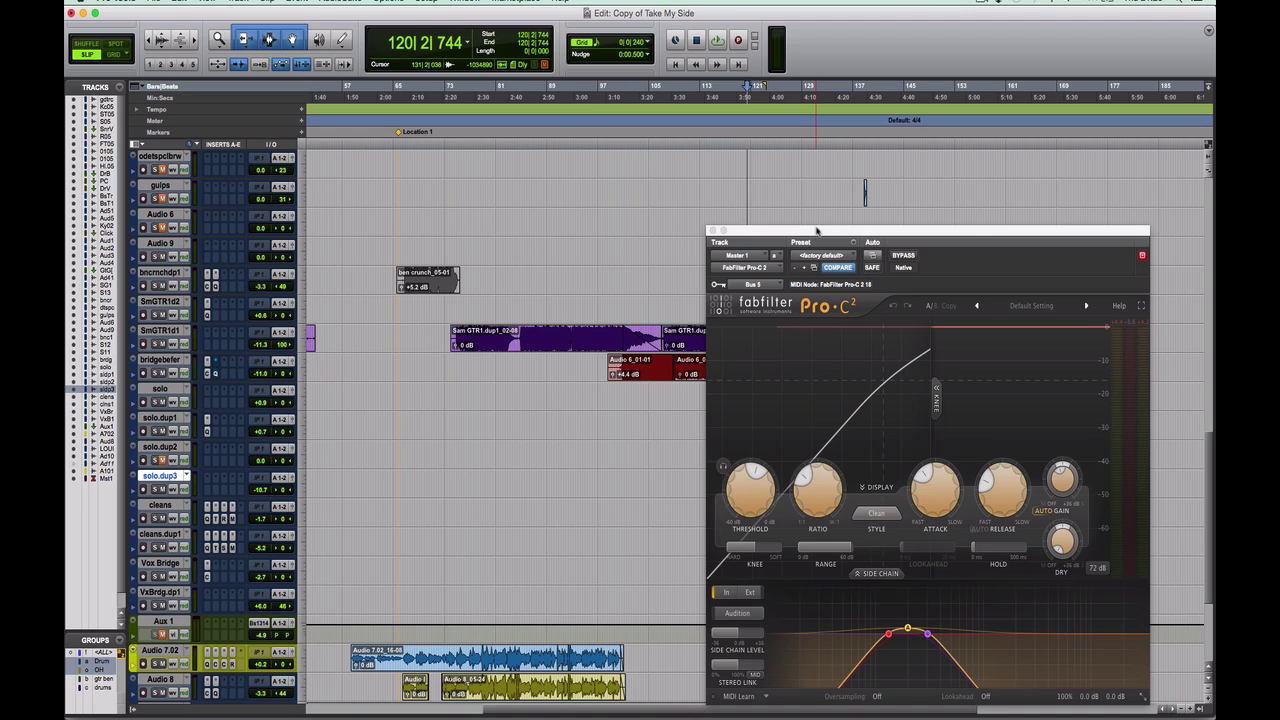
{"action": "left_click_drag", "start_coordinate": [816, 231], "coordinate": [284, 183]}
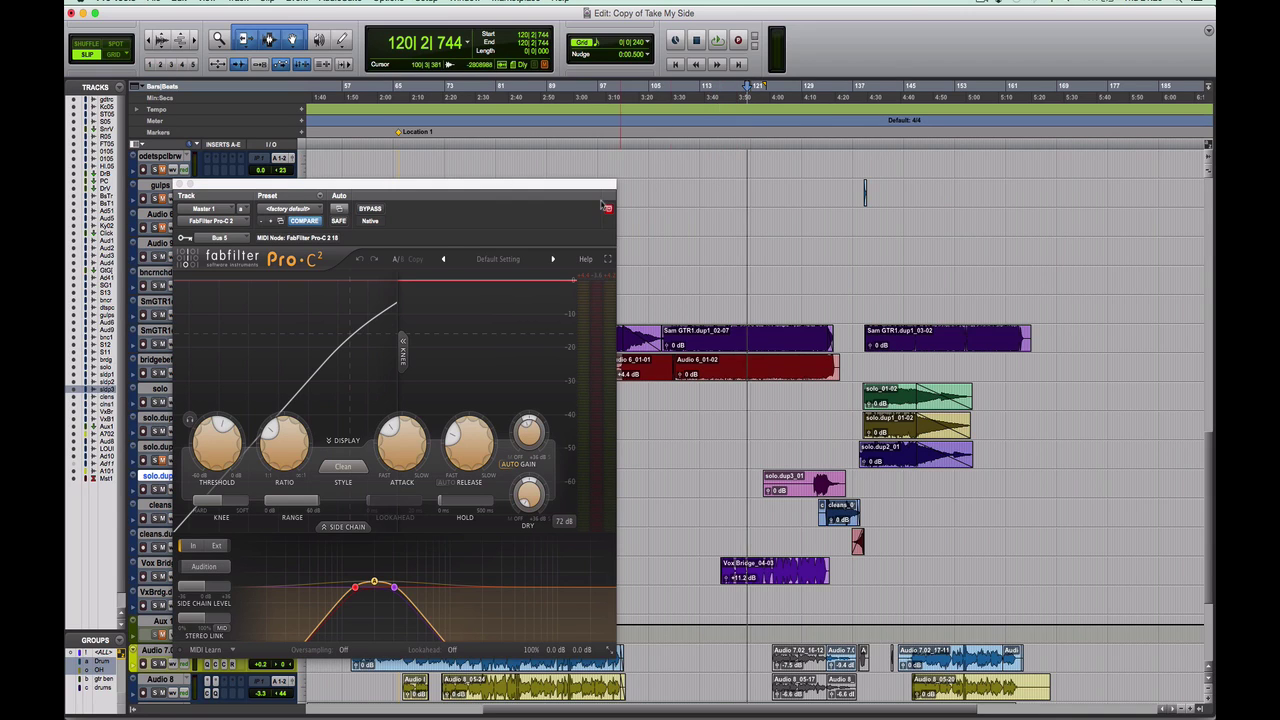
Step: Bypass the Master 1 Pro-C 2 and play the song from around bar 107
{"action": "left_click", "coordinate": [644, 145]}
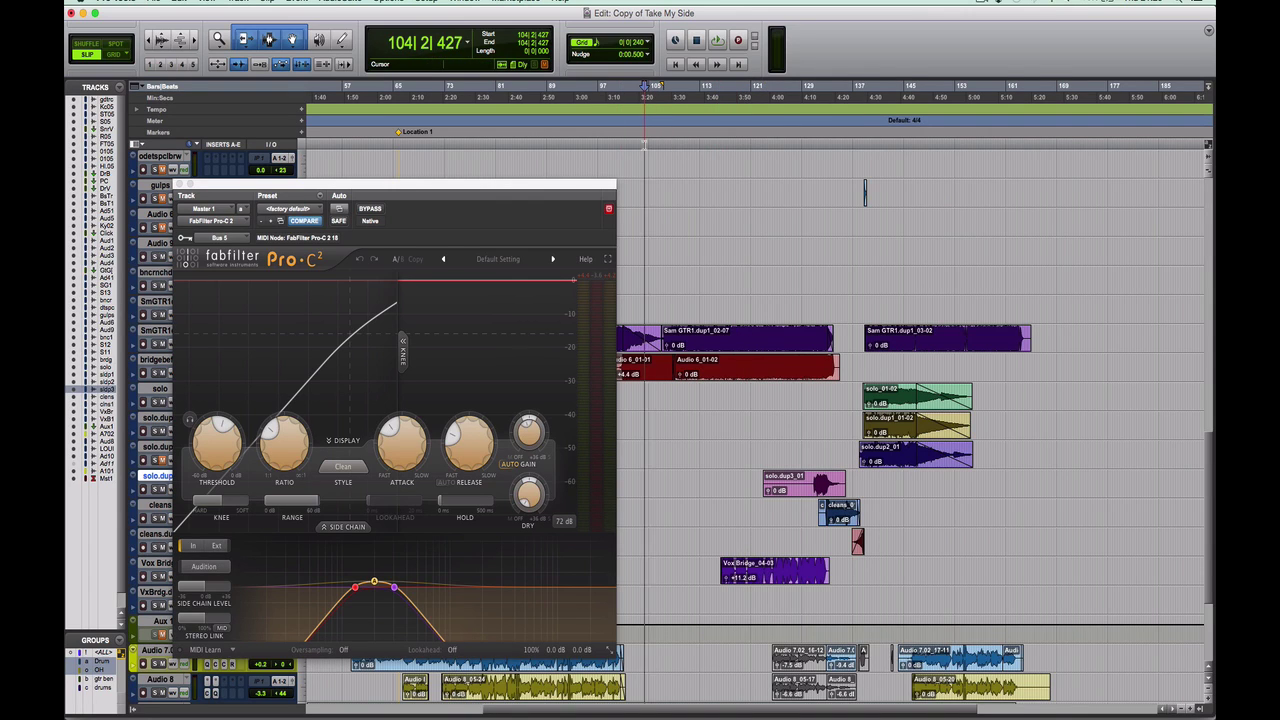
{"action": "left_click", "coordinate": [370, 209]}
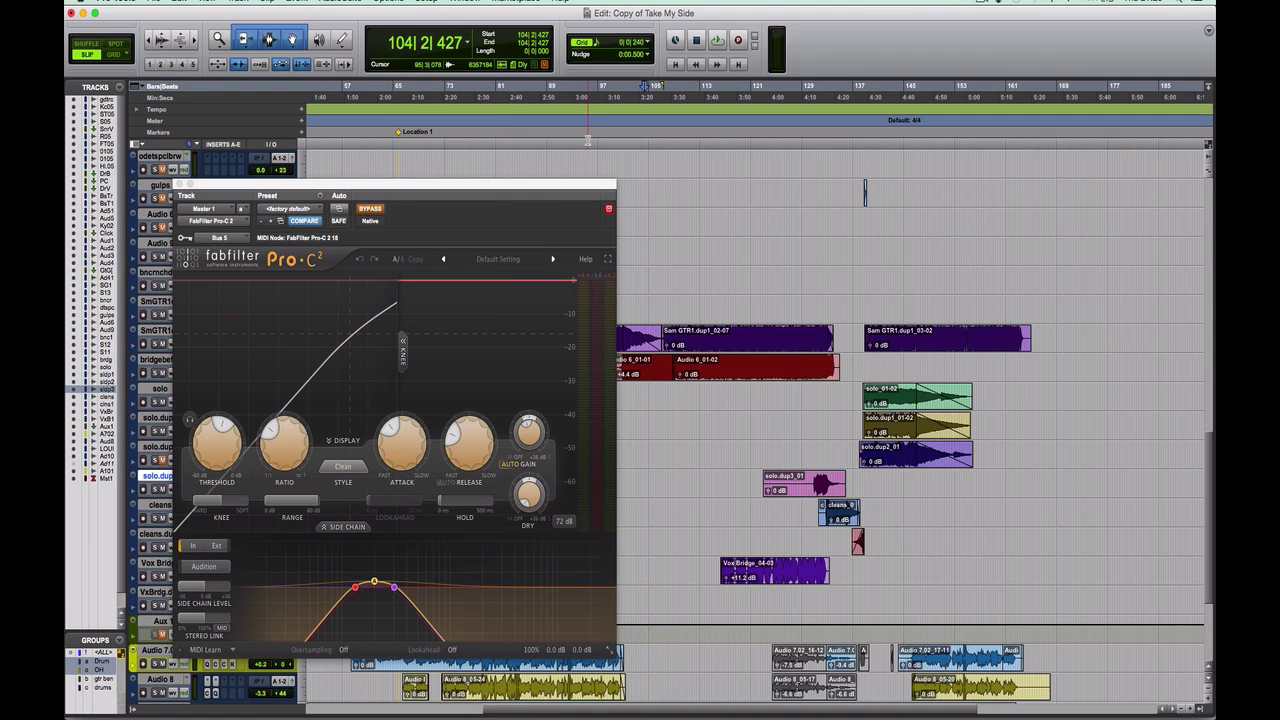
{"action": "key", "text": "space"}
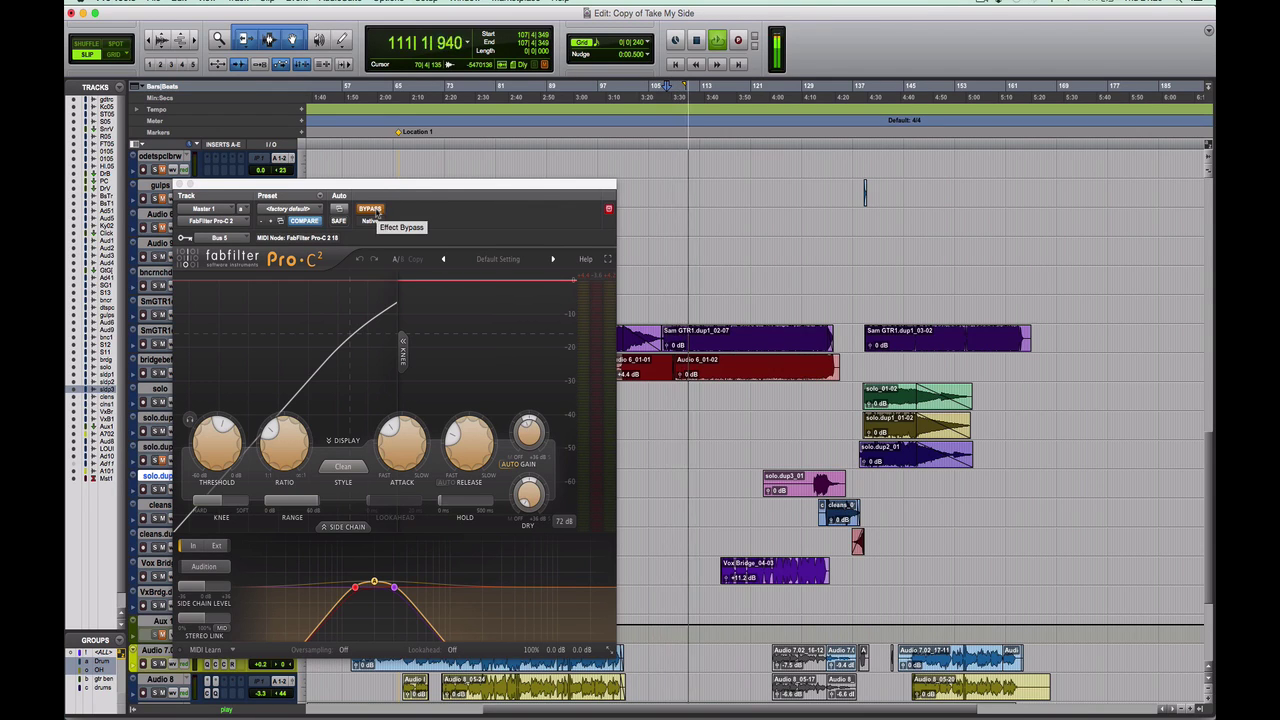
Step: Toggle the master Pro-C 2's bypass during playback to compare the sound, leave the compressor active and stop playback
{"action": "left_click", "coordinate": [370, 209]}
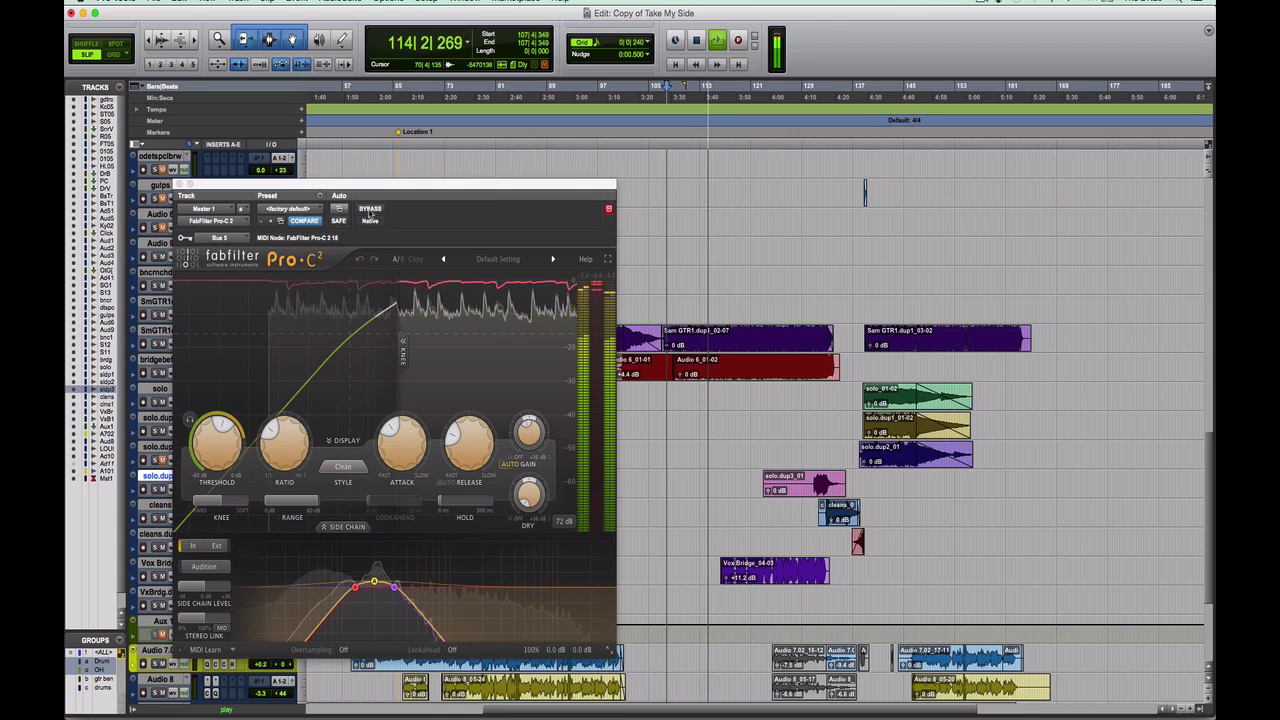
{"action": "left_click", "coordinate": [370, 209]}
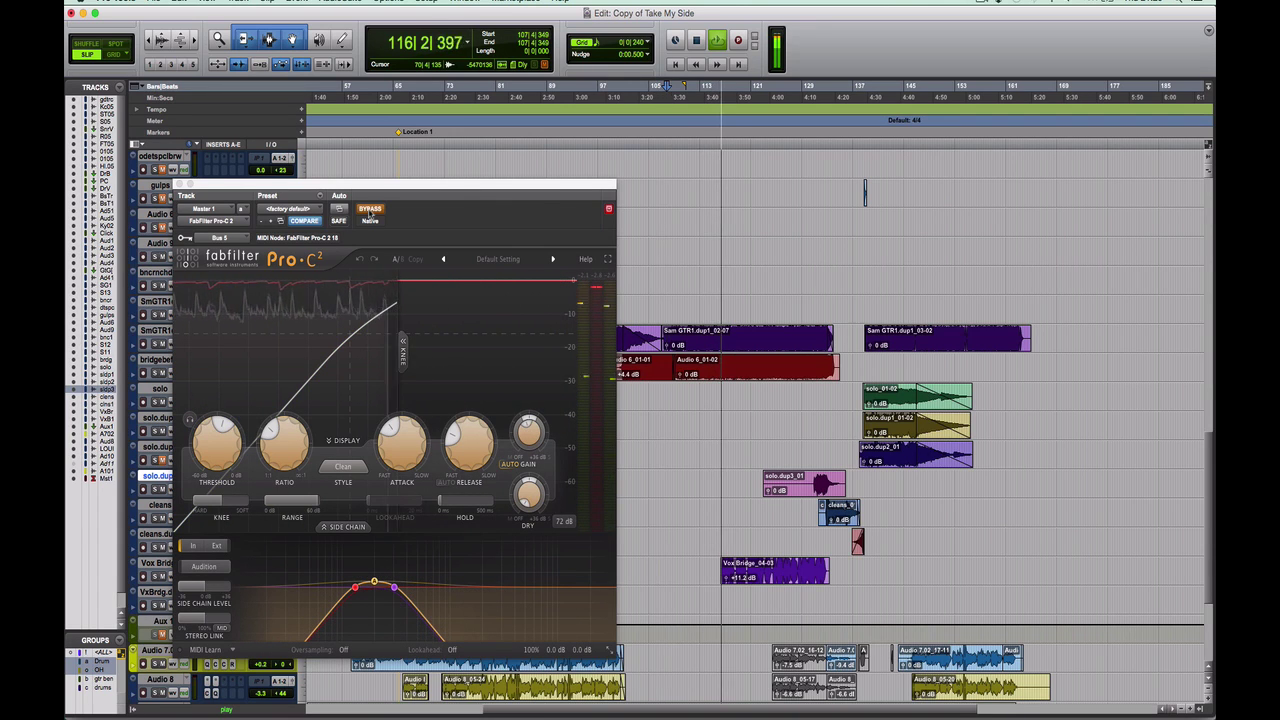
{"action": "left_click", "coordinate": [370, 209]}
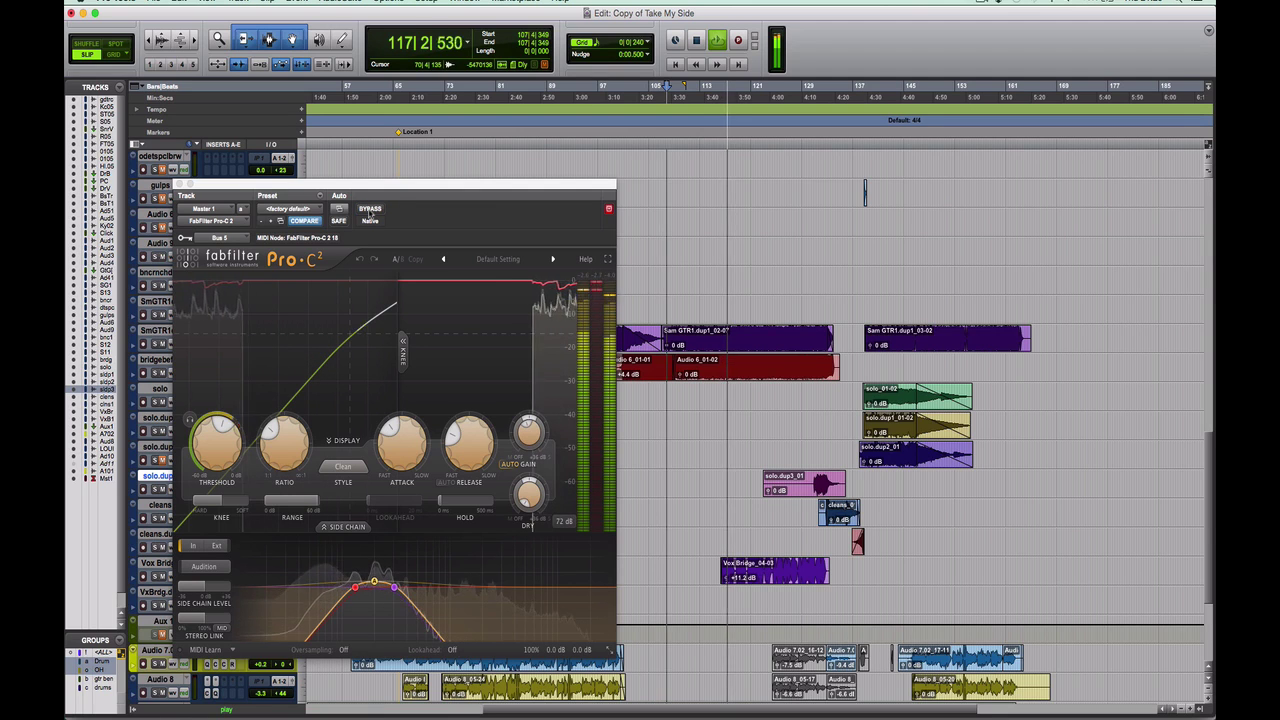
{"action": "left_click", "coordinate": [370, 209]}
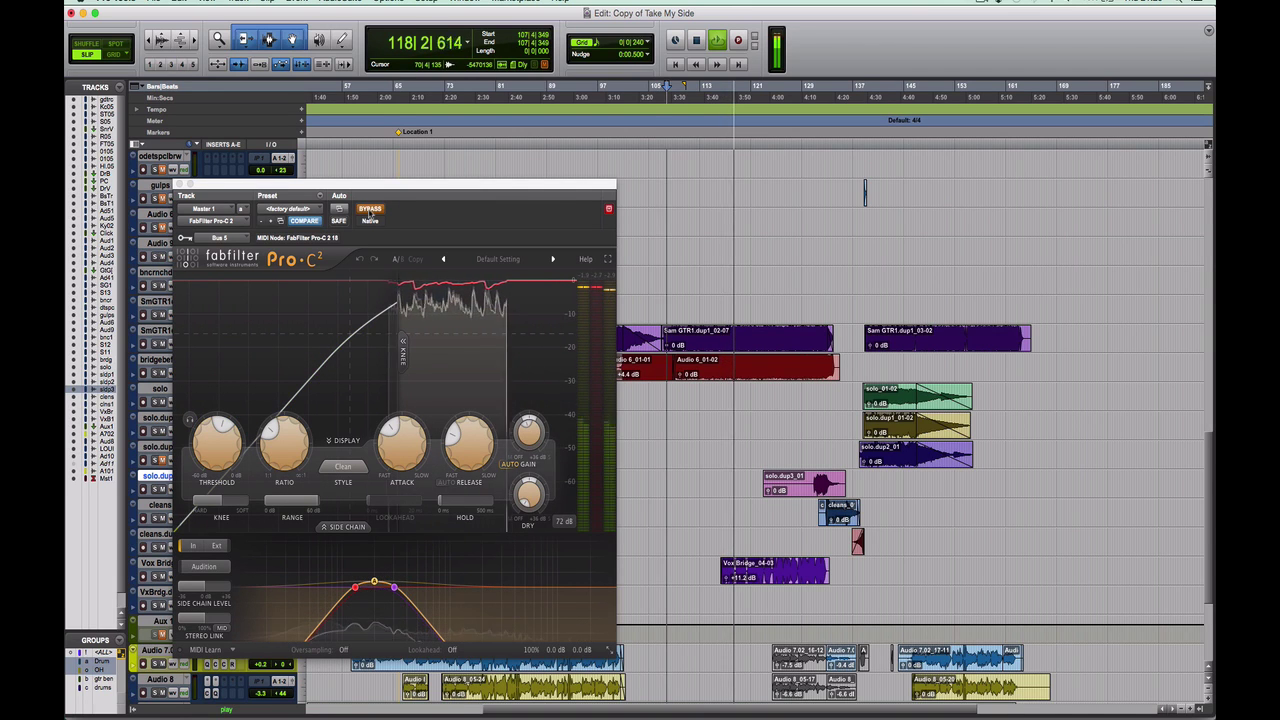
{"action": "left_click", "coordinate": [370, 209]}
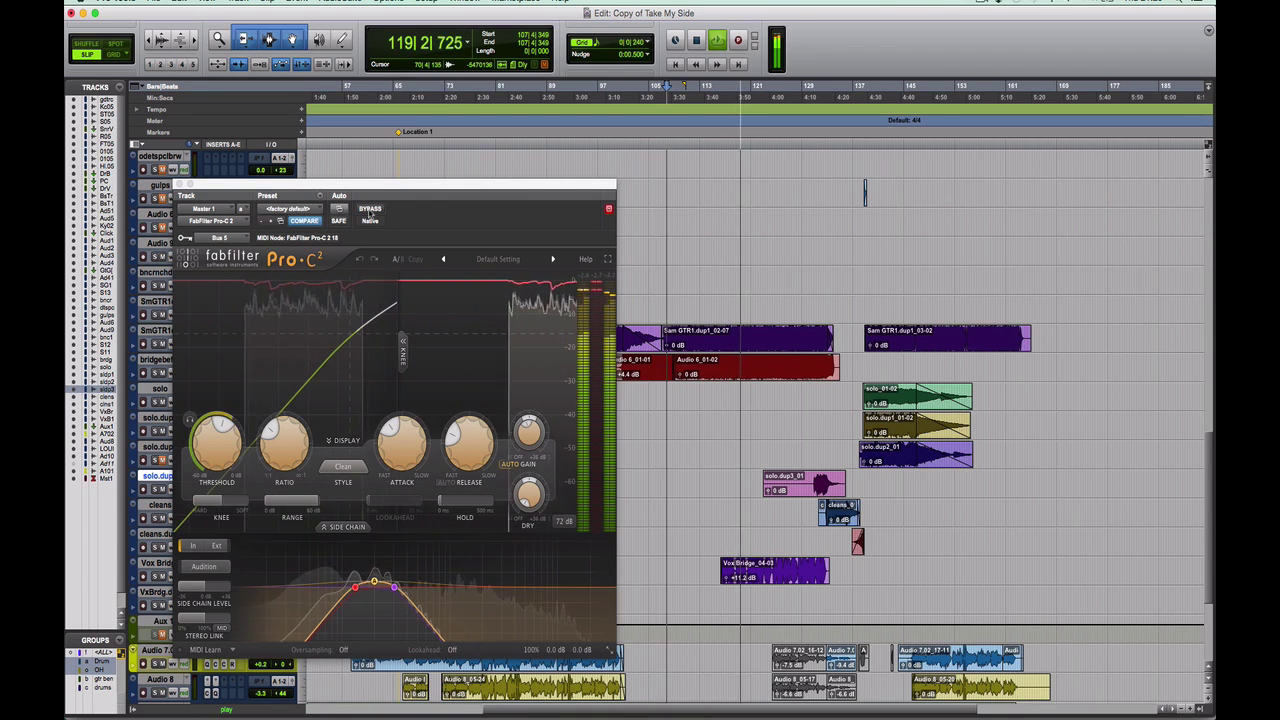
{"action": "key", "text": "space"}
{"action": "key", "text": "space"}
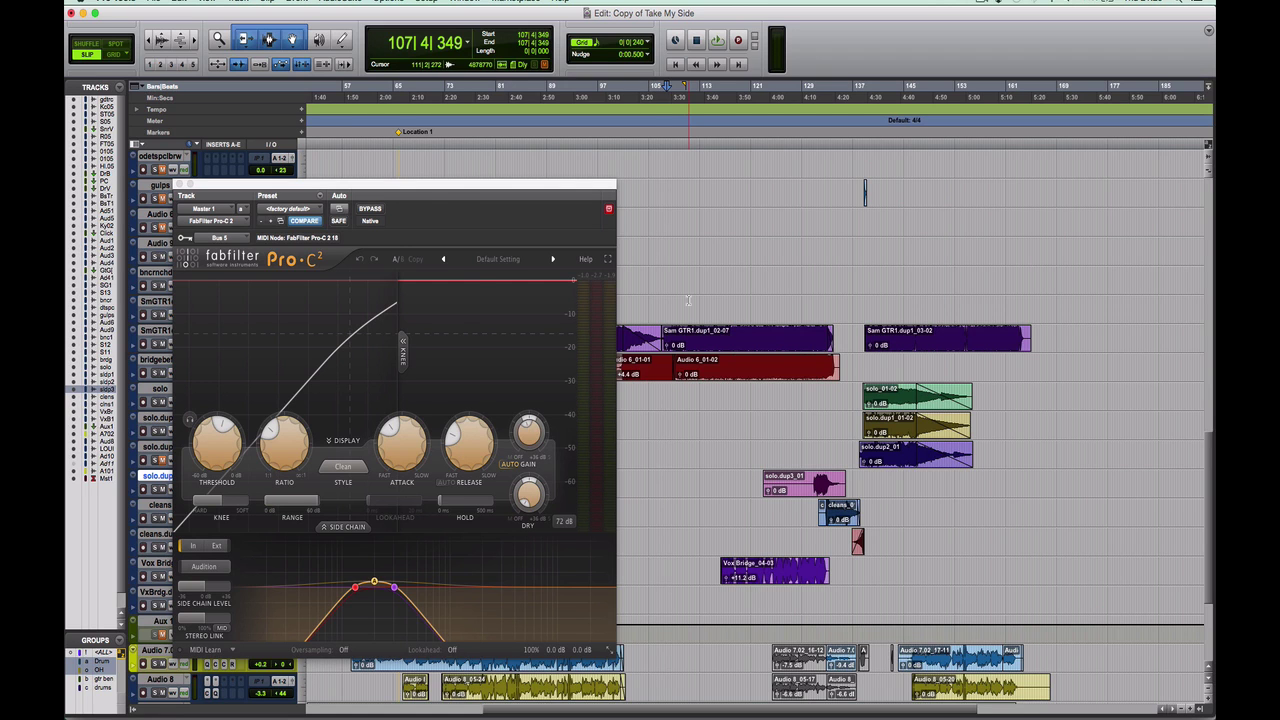
Step: Close the master Pro-C 2 and play the full mix from bar 45, then from bar 26
{"action": "left_click", "coordinate": [181, 186]}
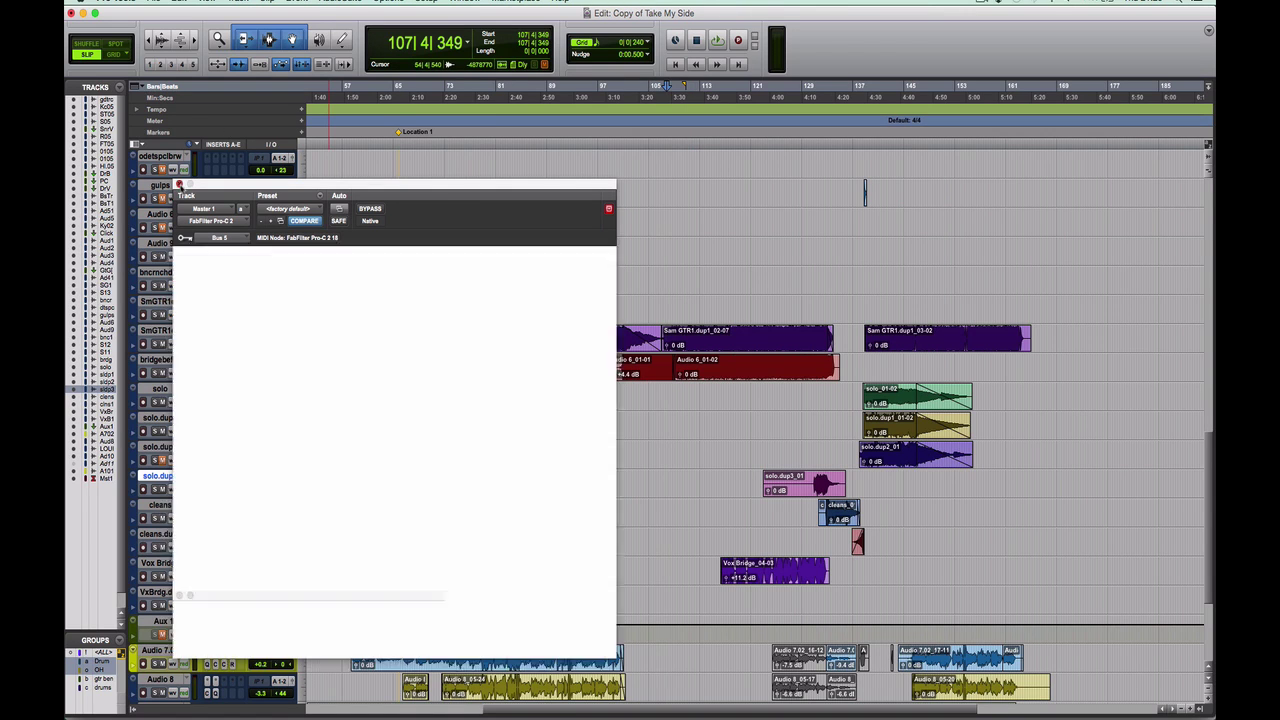
{"action": "scroll", "coordinate": [586, 372], "scroll_direction": "up", "scroll_amount": 10}
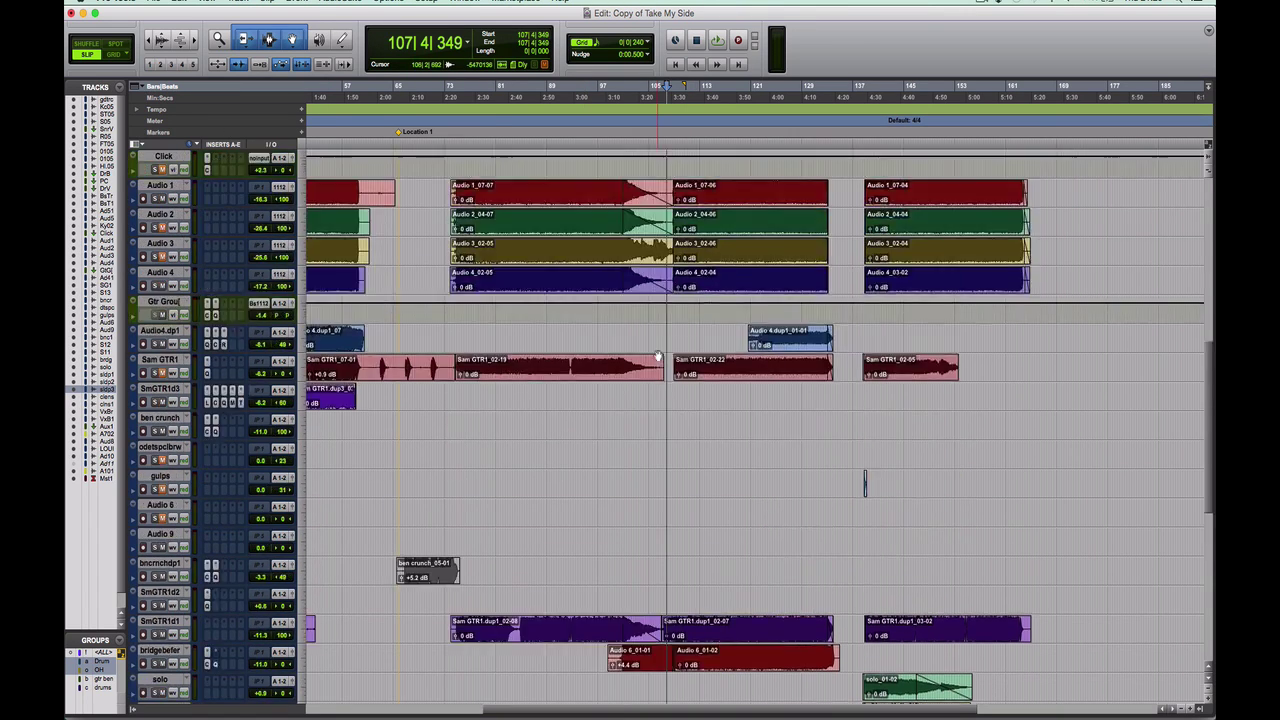
{"action": "scroll", "coordinate": [657, 356], "scroll_direction": "up", "scroll_amount": 5}
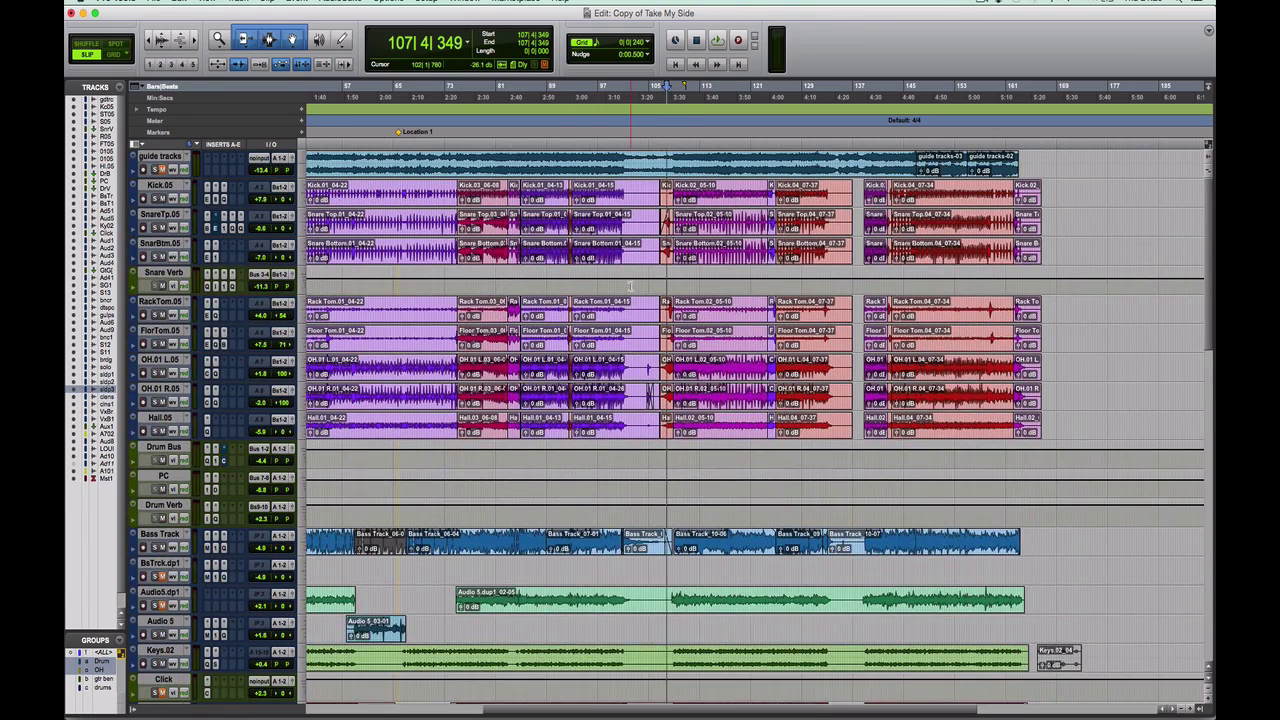
{"action": "scroll", "coordinate": [630, 287], "scroll_direction": "left", "scroll_amount": 5}
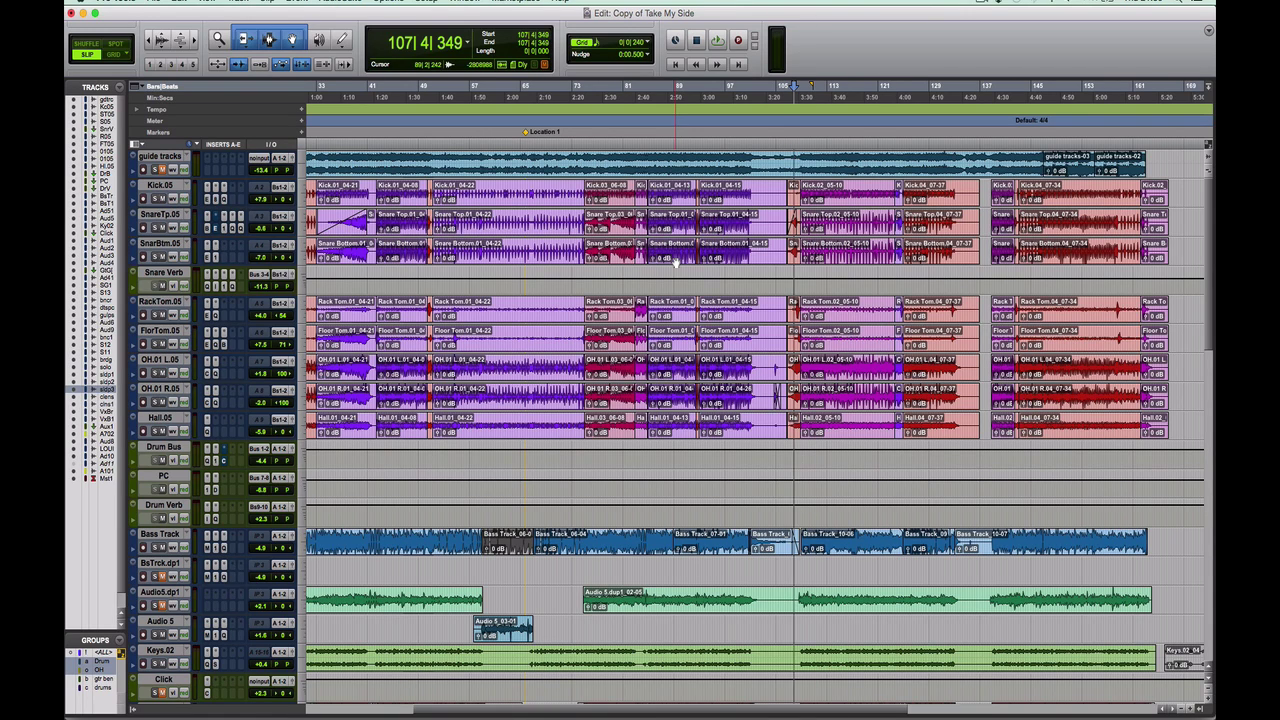
{"action": "left_click", "coordinate": [397, 145]}
{"action": "key", "text": "space"}
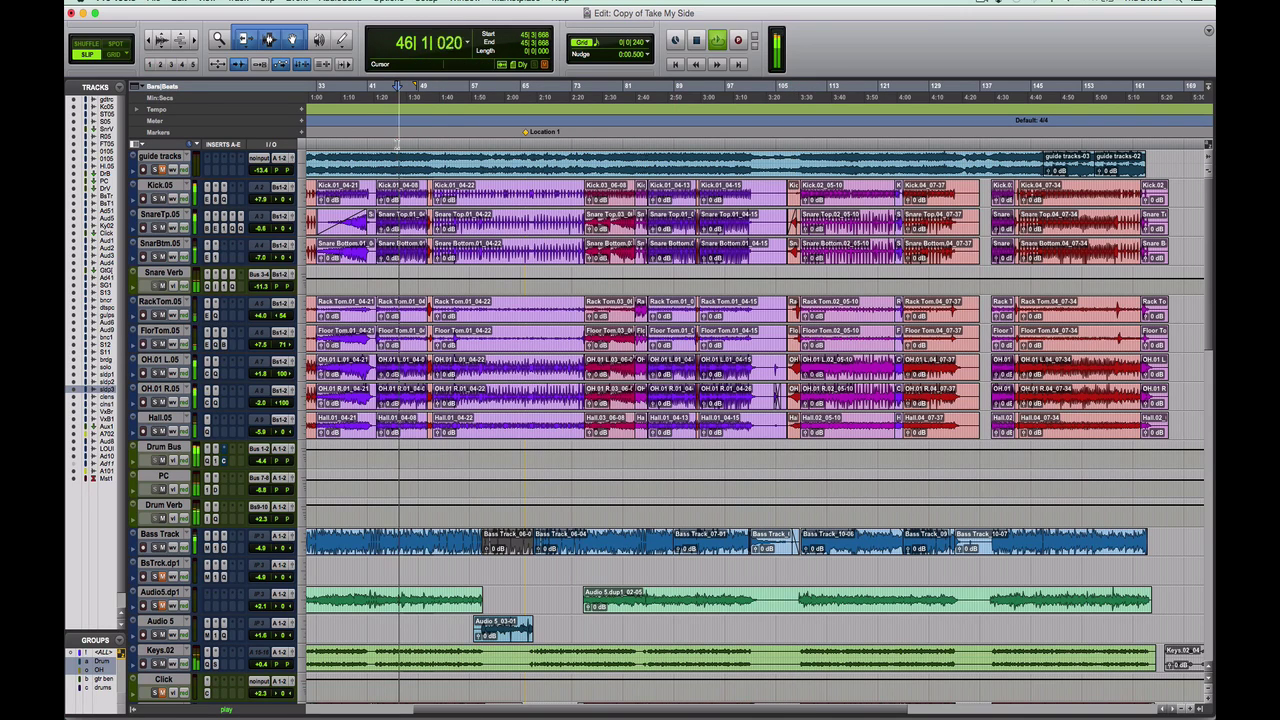
{"action": "left_click", "coordinate": [341, 145]}
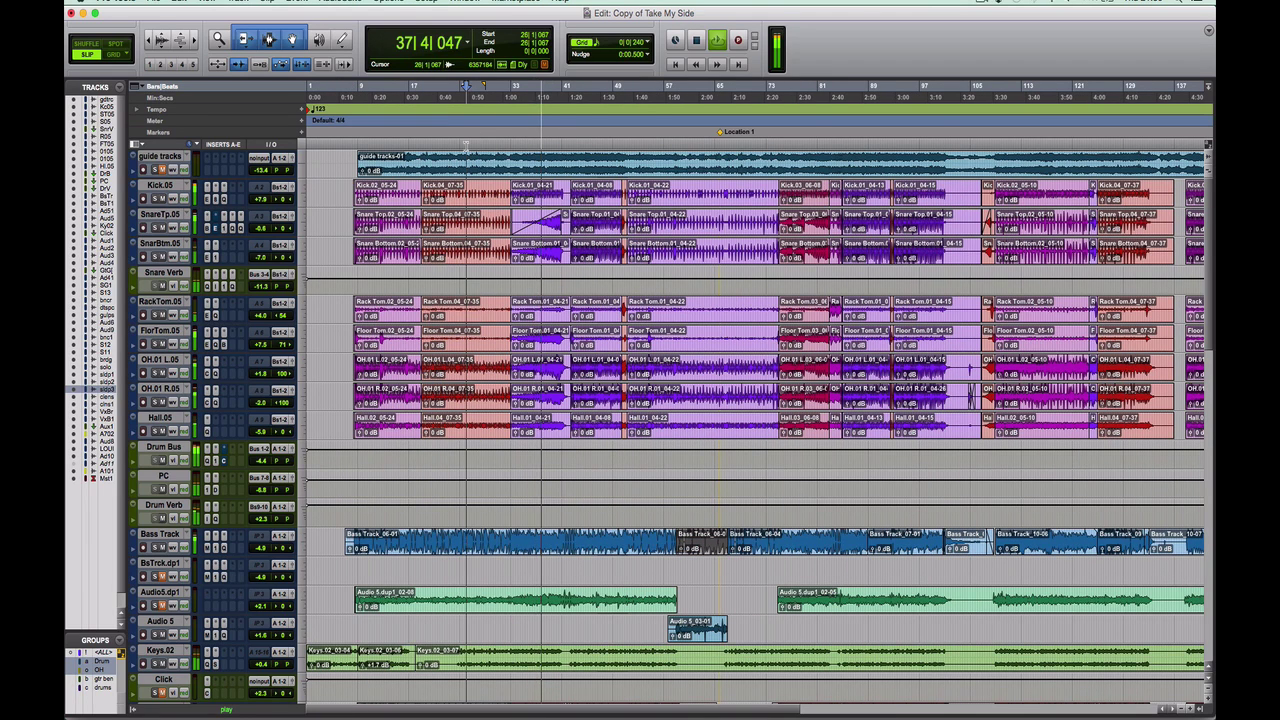
Step: Stop the song, replay the full mix briefly from bar 26 and stop again
{"action": "key", "text": "space"}
{"action": "key", "text": "space"}
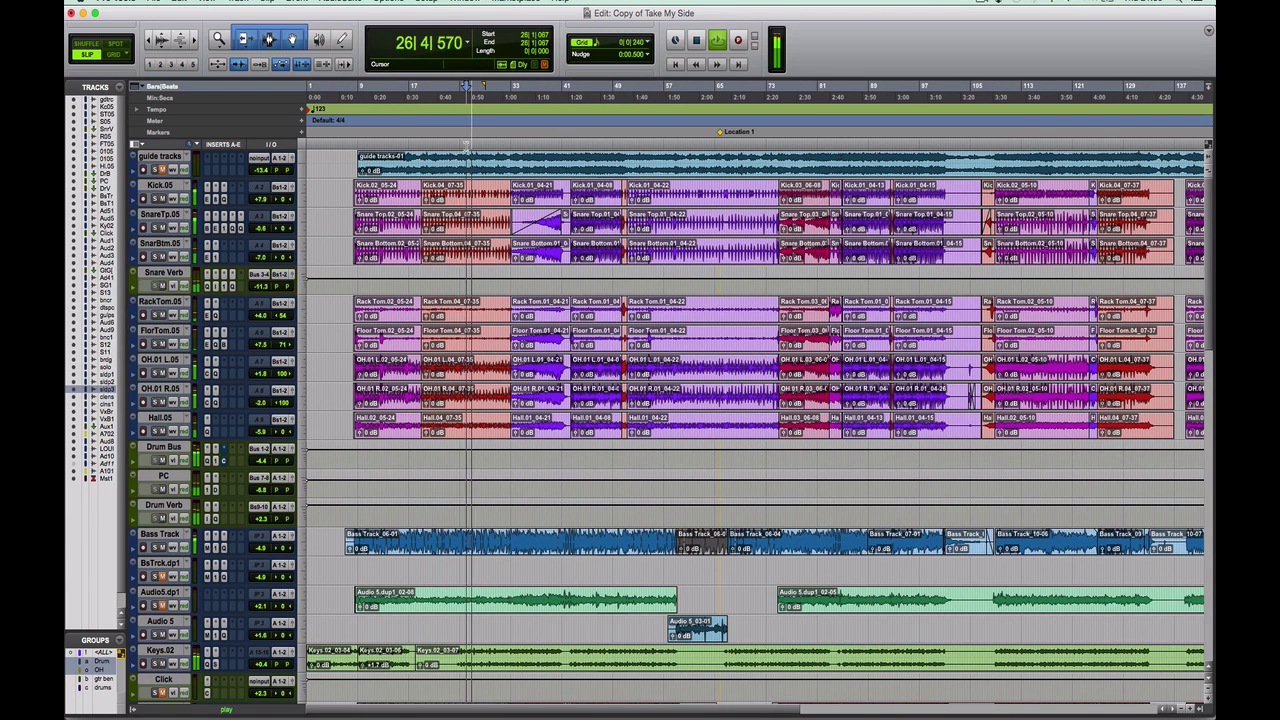
{"action": "key", "text": "space"}
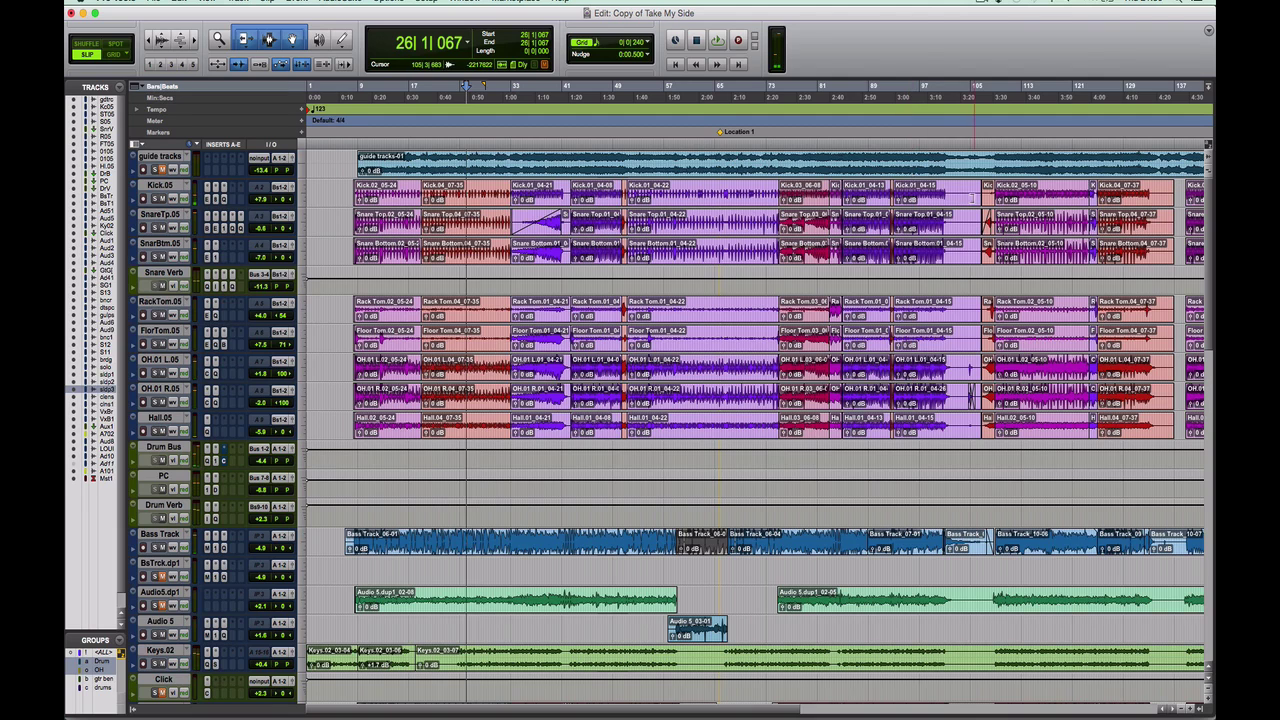
Step: Place the playback position at about bar 109, play the full mix from there and stop
{"action": "scroll", "coordinate": [970, 197], "scroll_direction": "down", "scroll_amount": 1}
{"action": "scroll", "coordinate": [970, 197], "scroll_direction": "right", "scroll_amount": 1}
{"action": "left_click", "coordinate": [968, 137]}
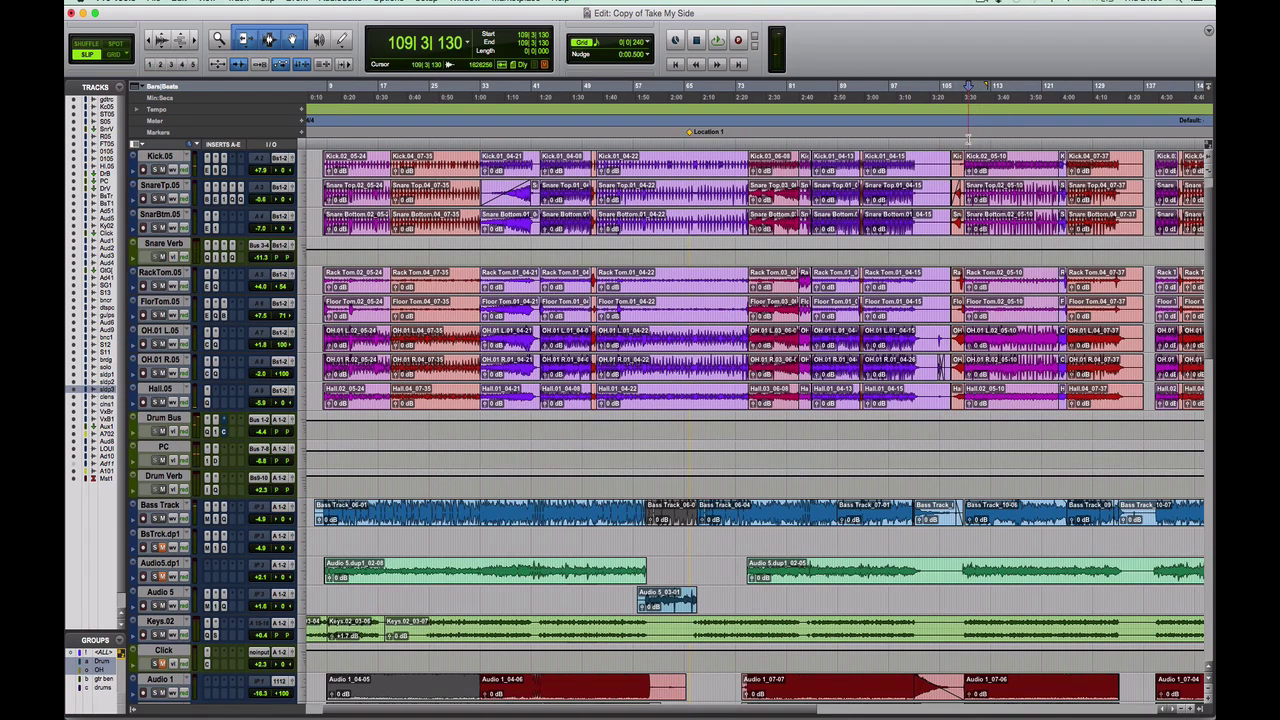
{"action": "key", "text": "space"}
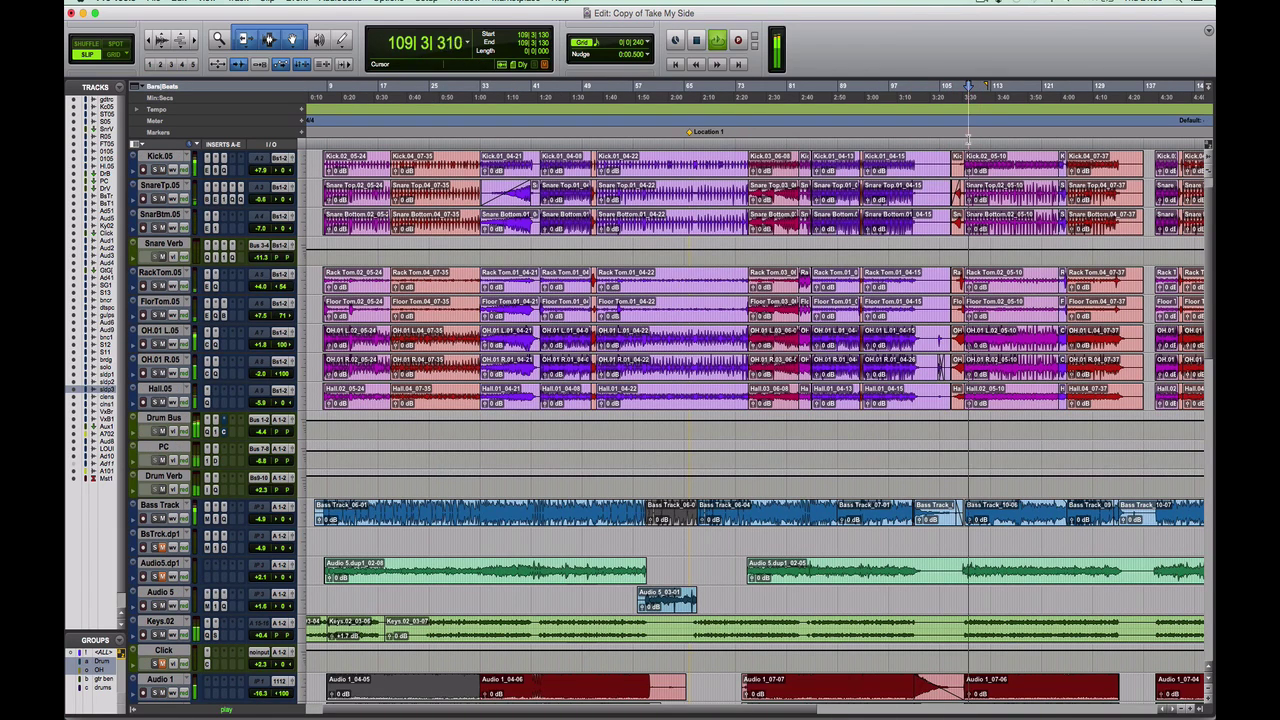
{"action": "key", "text": "space"}
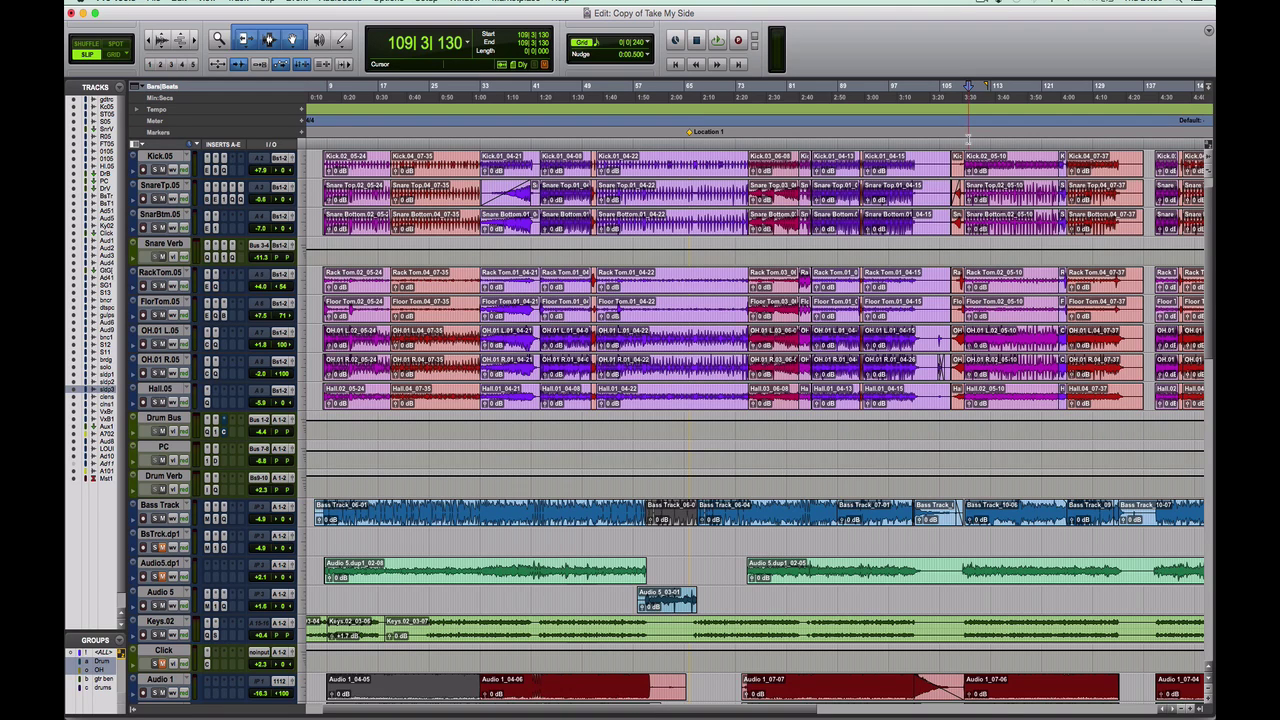
Step: Examine the arrangement from the drum tracks down to Master 1 across the song's length, then return to the guitar tracks
{"action": "scroll", "coordinate": [965, 138], "scroll_direction": "right", "scroll_amount": 5}
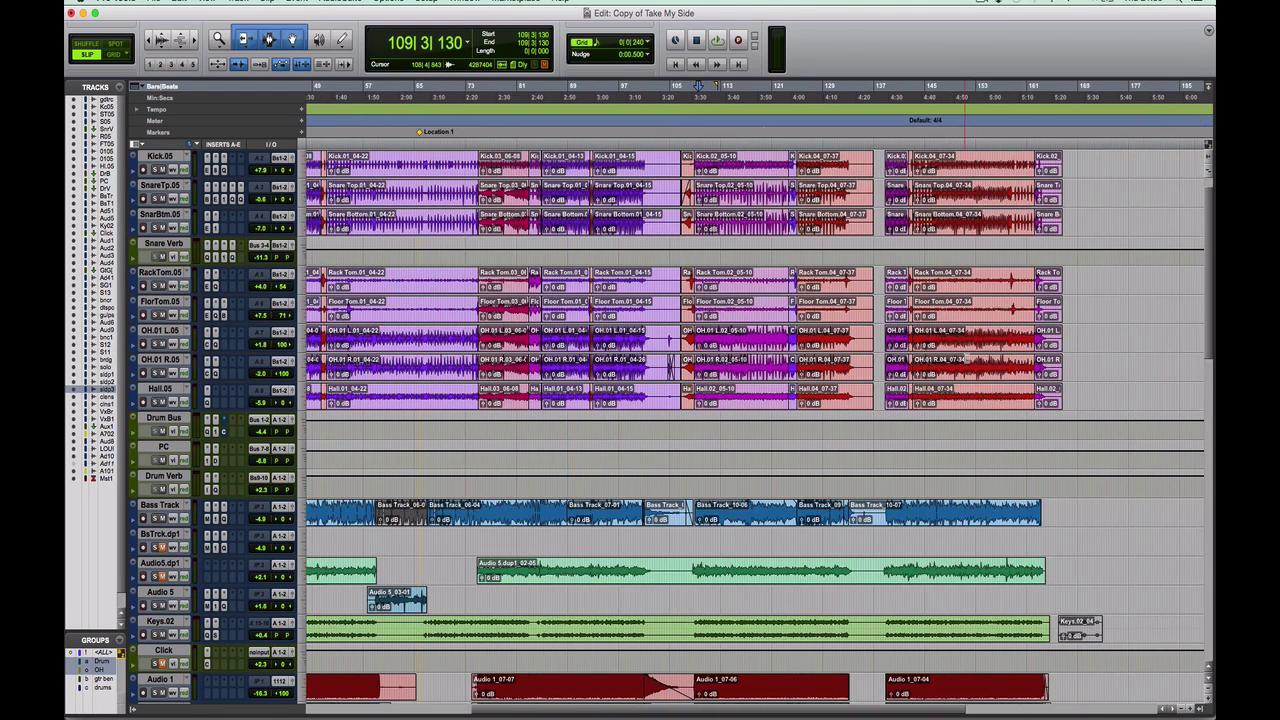
{"action": "scroll", "coordinate": [1060, 525], "scroll_direction": "down", "scroll_amount": 10}
{"action": "scroll", "coordinate": [1060, 525], "scroll_direction": "right", "scroll_amount": 1}
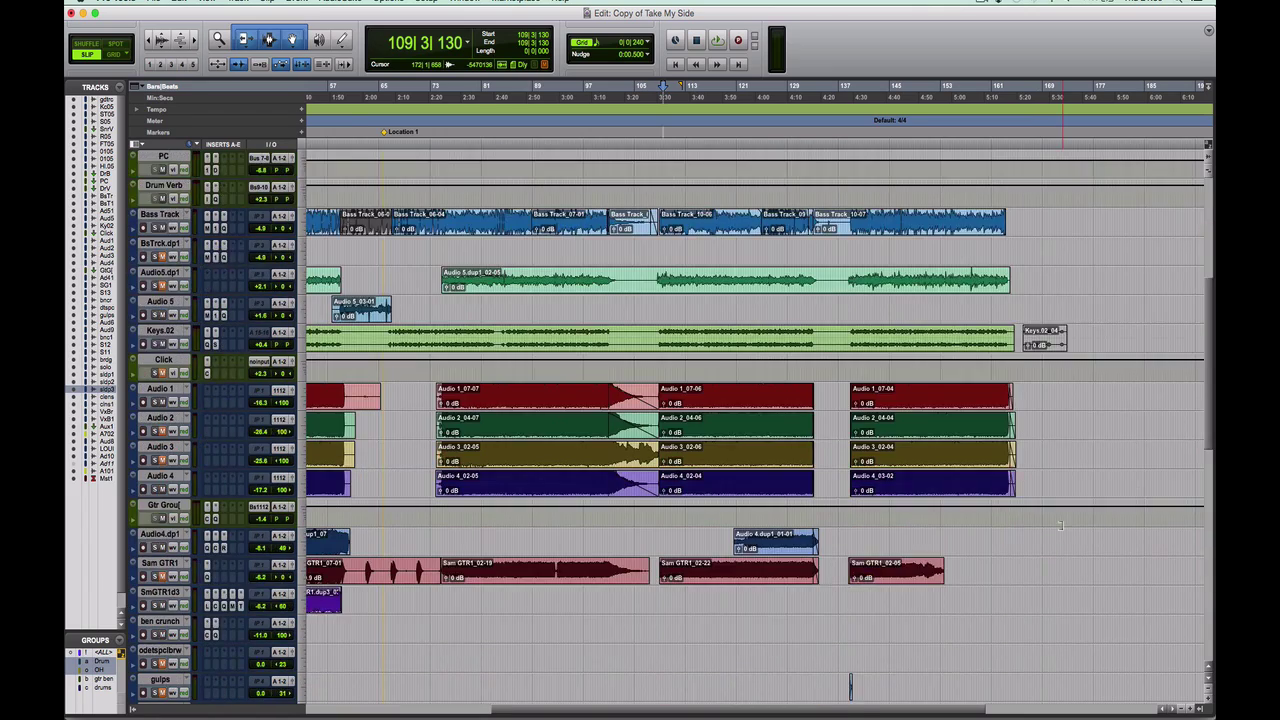
{"action": "scroll", "coordinate": [1060, 525], "scroll_direction": "down", "scroll_amount": 15}
{"action": "scroll", "coordinate": [1060, 525], "scroll_direction": "left", "scroll_amount": 2}
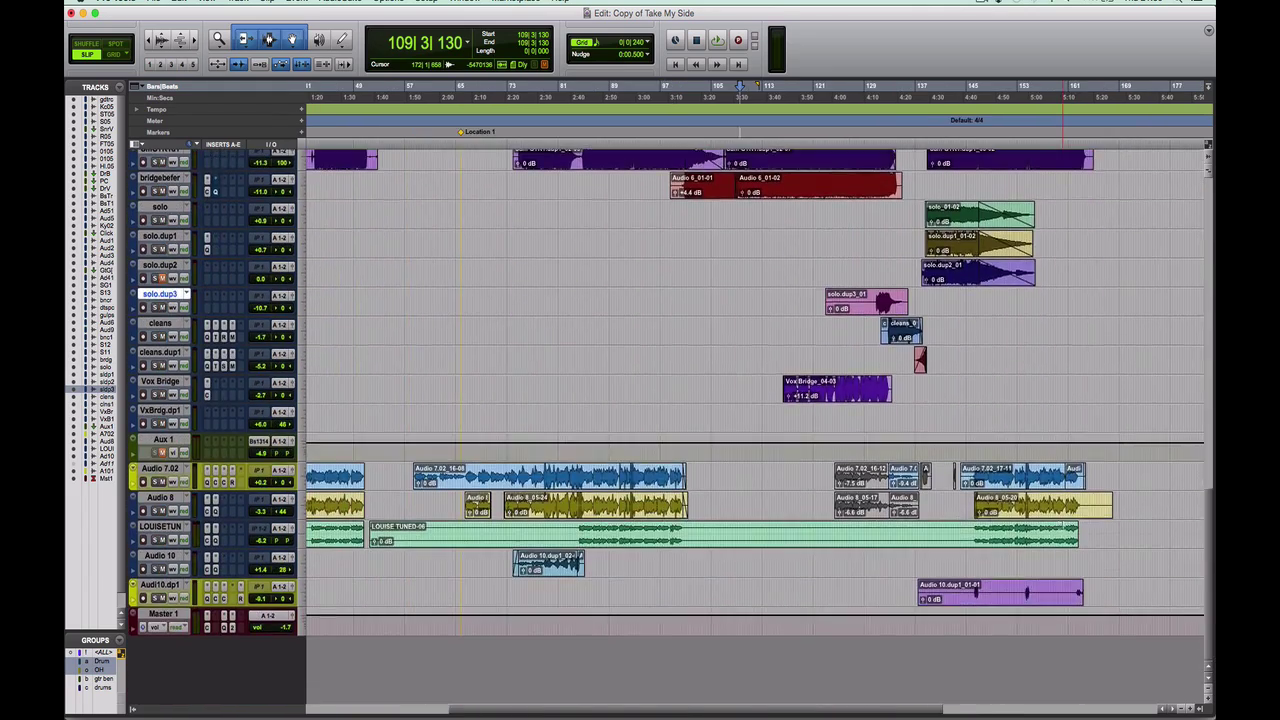
{"action": "scroll", "coordinate": [1151, 655], "scroll_direction": "left", "scroll_amount": 5}
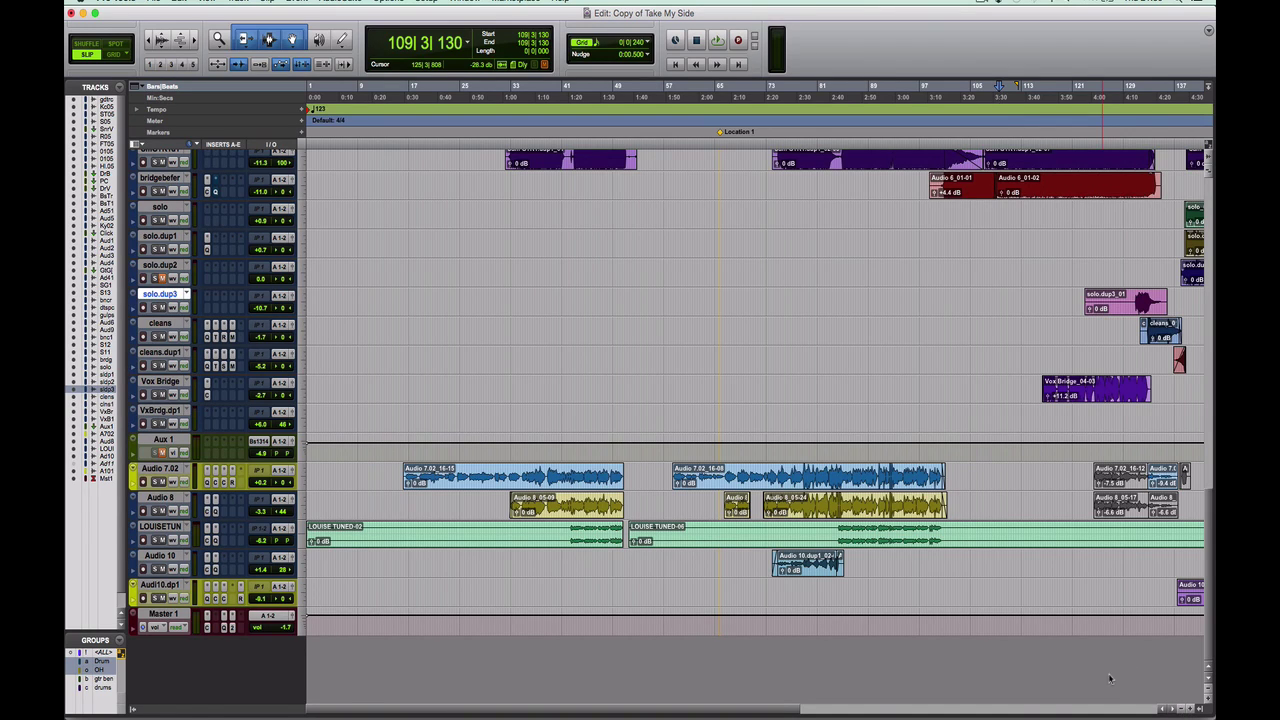
{"action": "scroll", "coordinate": [1108, 678], "scroll_direction": "right", "scroll_amount": 10}
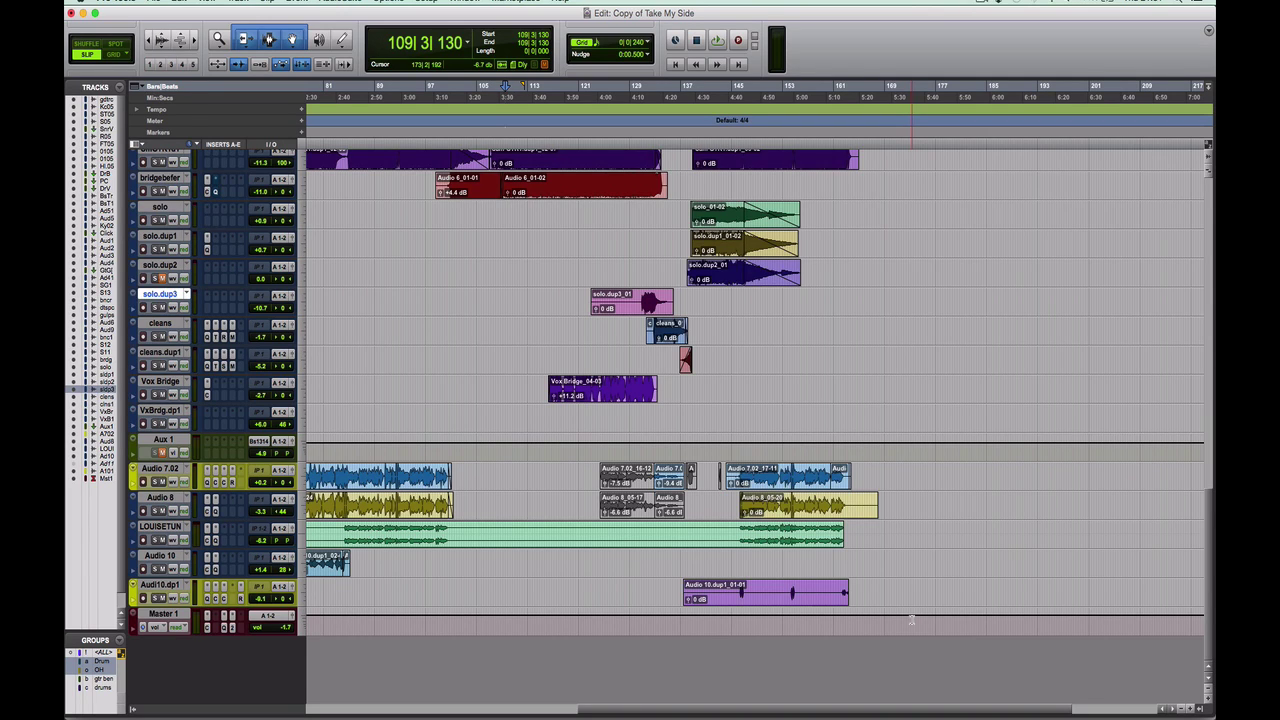
{"action": "scroll", "coordinate": [664, 228], "scroll_direction": "up", "scroll_amount": 9}
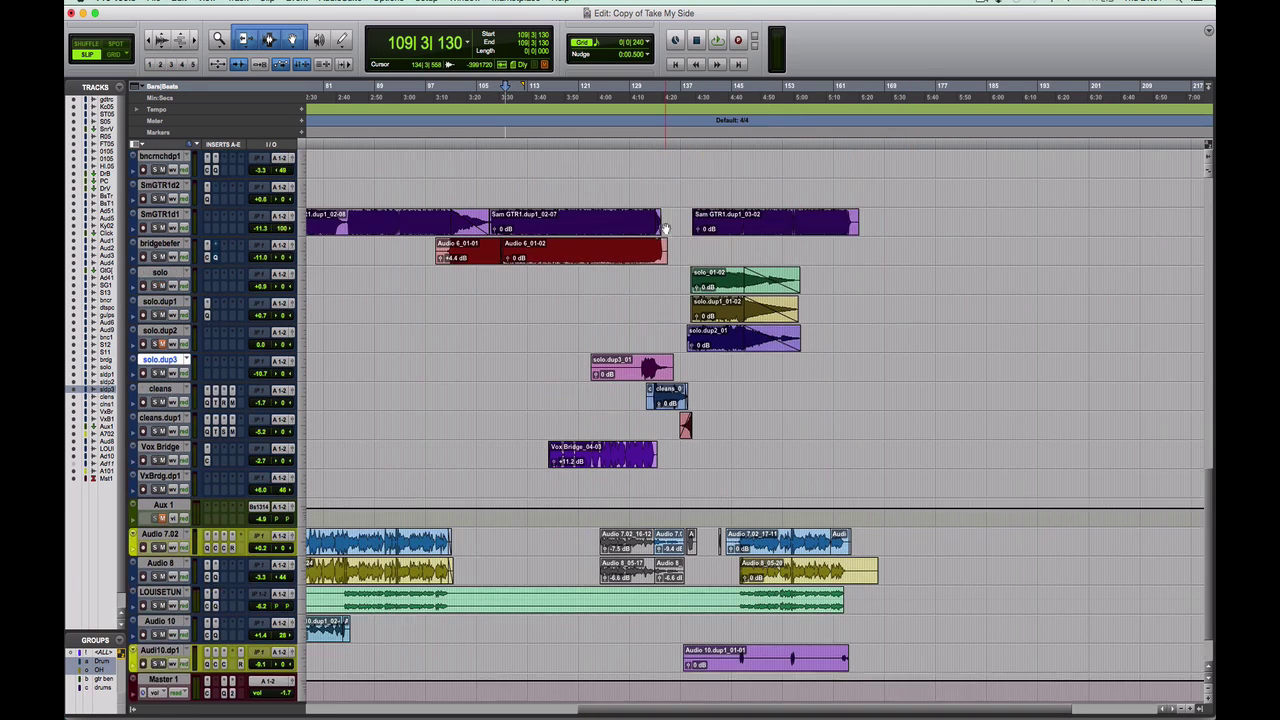
{"action": "scroll", "coordinate": [562, 203], "scroll_direction": "left", "scroll_amount": 10}
{"action": "scroll", "coordinate": [562, 203], "scroll_direction": "up", "scroll_amount": 6}
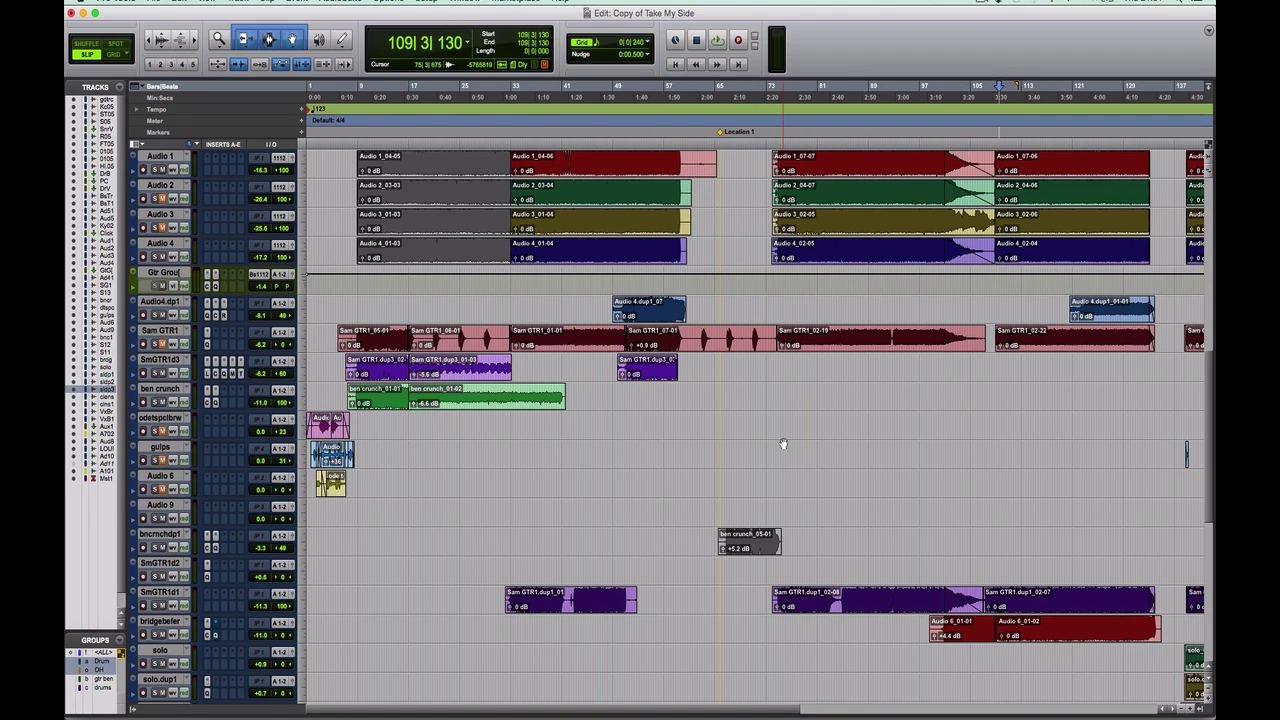
Step: Play the full mix from just before bar 9, where the Audio 1 to Audio 4 guitar clips begin, and stop
{"action": "left_click", "coordinate": [358, 143]}
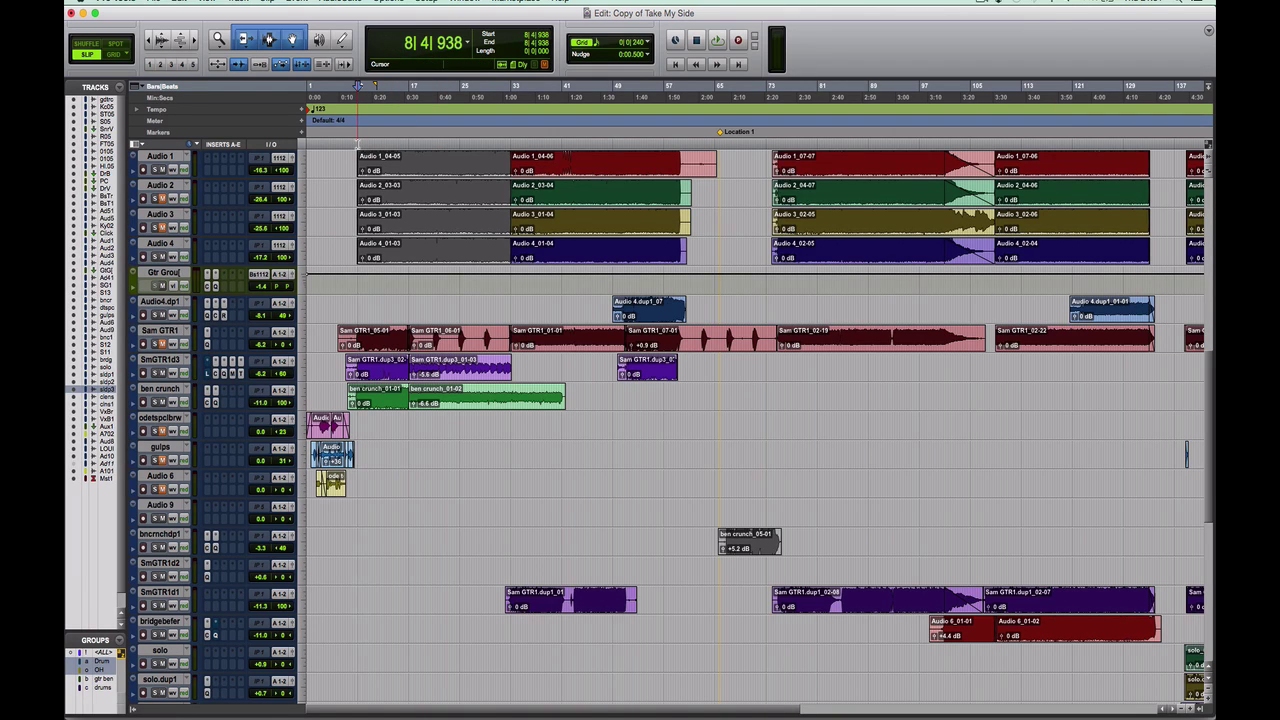
{"action": "key", "text": "space"}
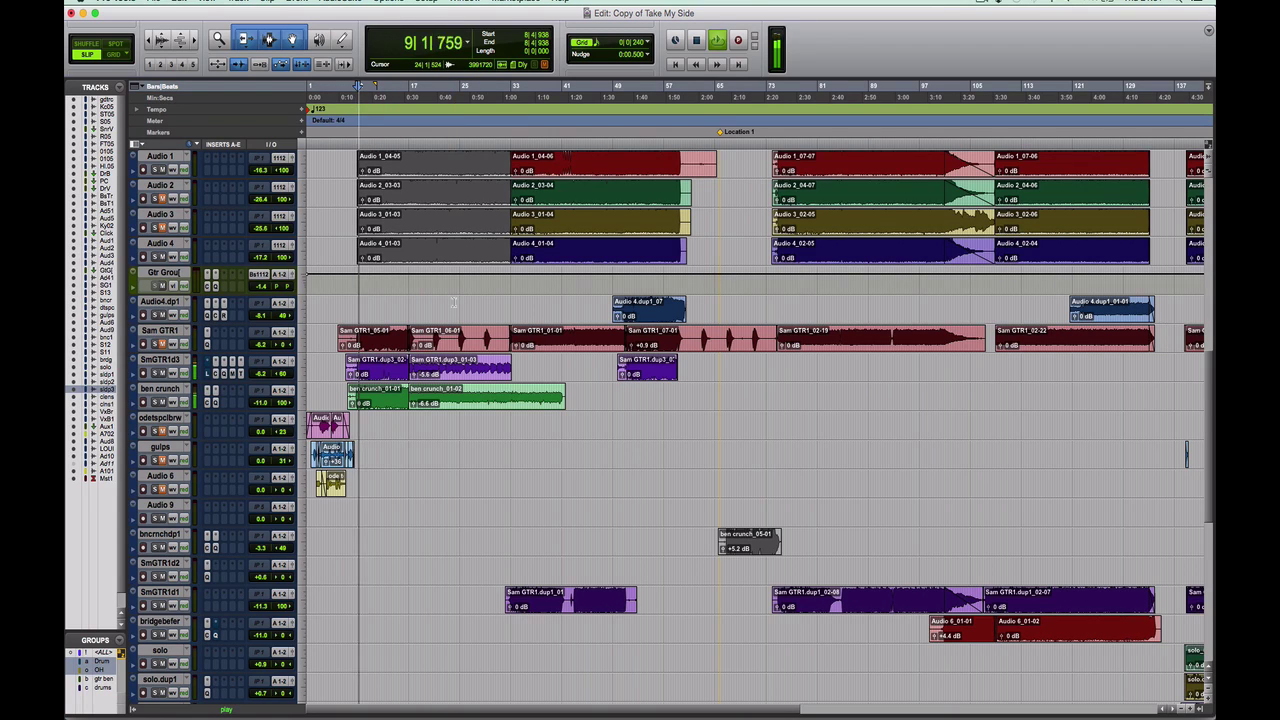
{"action": "key", "text": "space"}
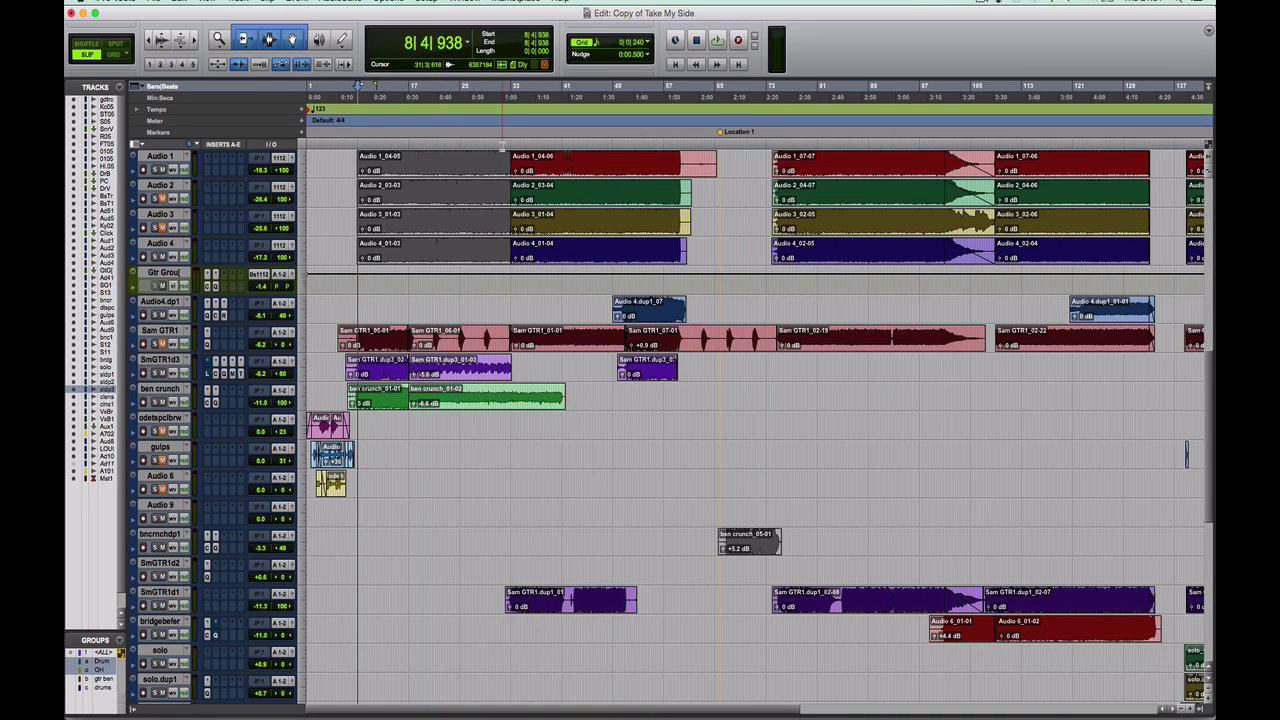
Step: Play the mix from about bar 31, jump to about bars 53 and 88 during playback, and stop while reviewing the lower tracks
{"action": "left_click", "coordinate": [502, 146]}
{"action": "key", "text": "space"}
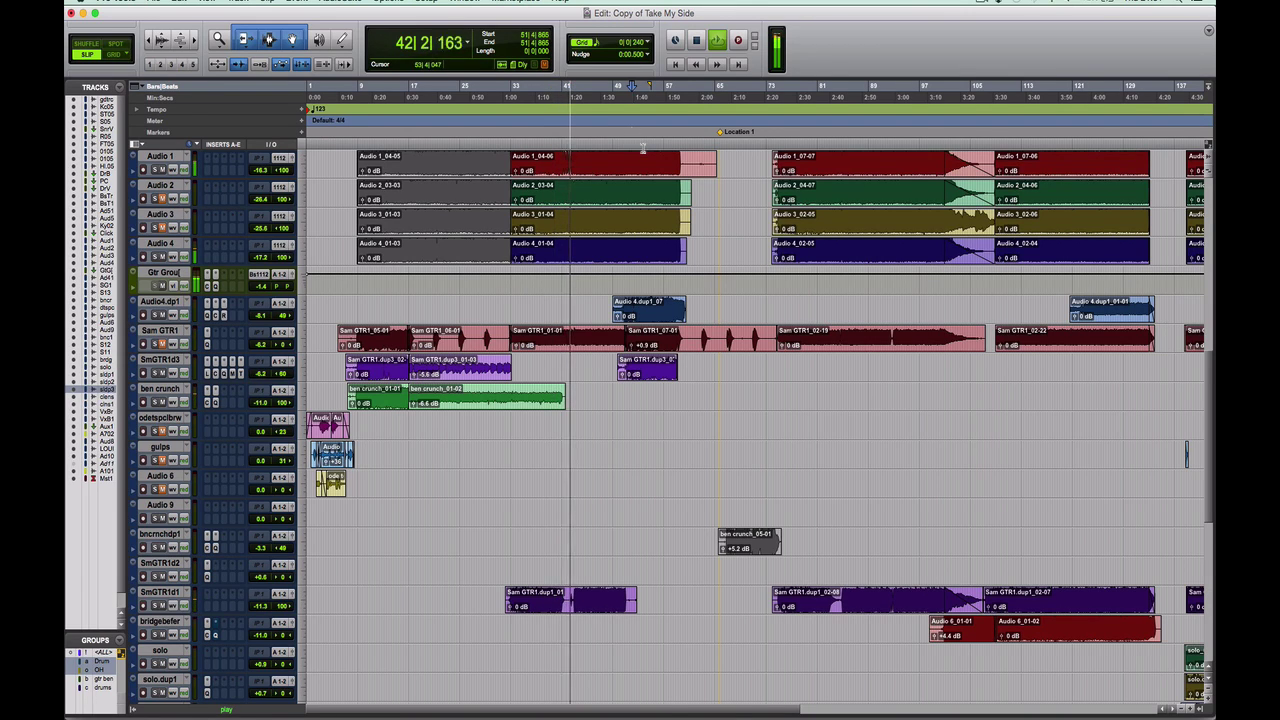
{"action": "left_click", "coordinate": [643, 150]}
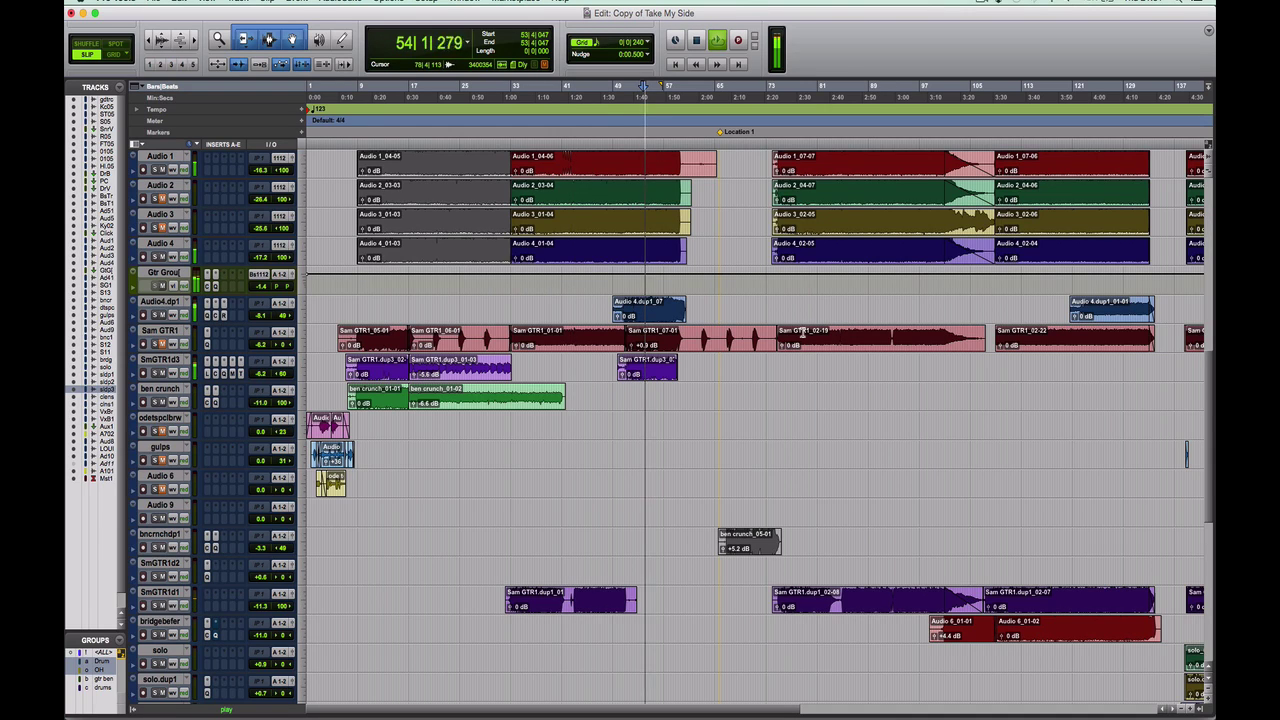
{"action": "left_click", "coordinate": [867, 148]}
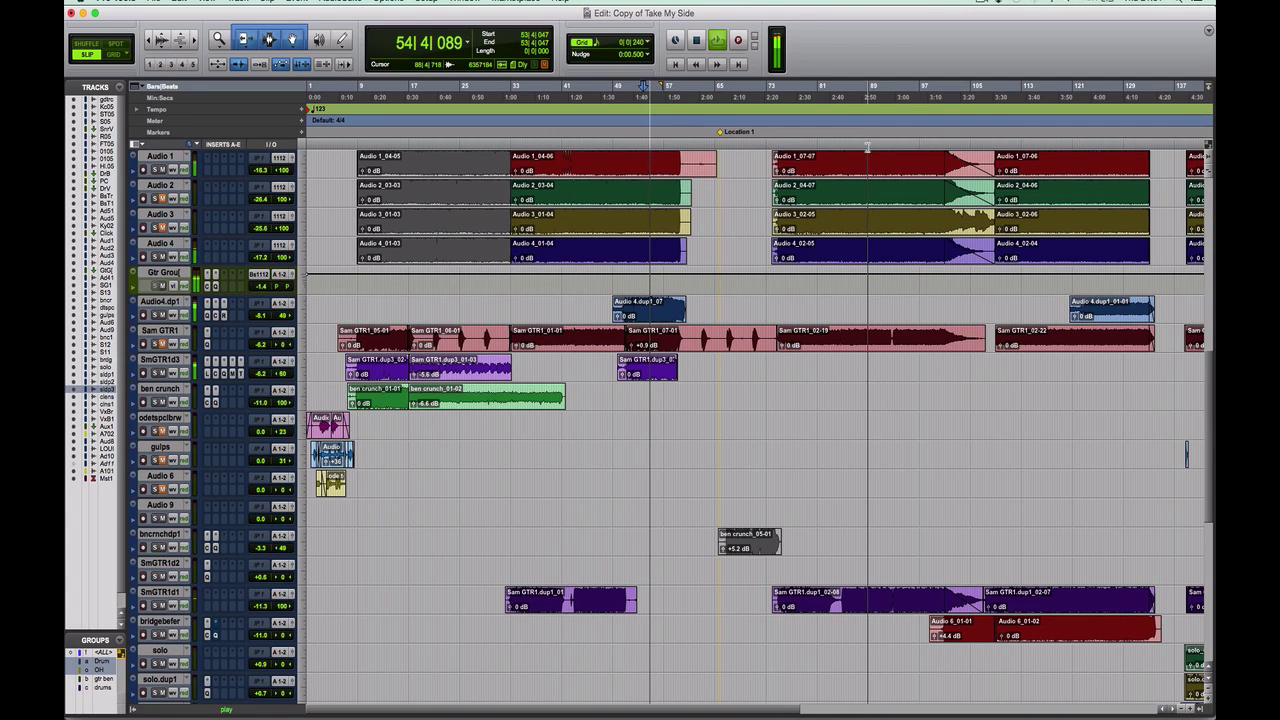
{"action": "scroll", "coordinate": [957, 440], "scroll_direction": "down", "scroll_amount": 5}
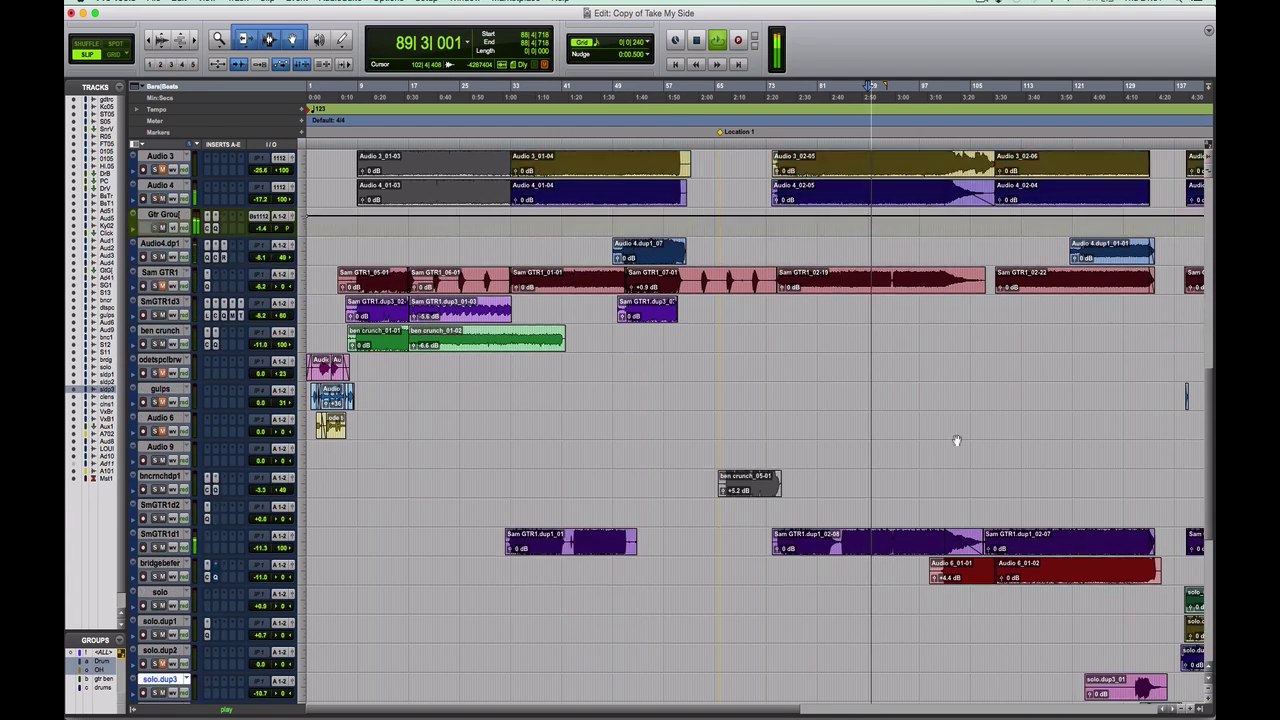
{"action": "scroll", "coordinate": [957, 440], "scroll_direction": "down", "scroll_amount": 4}
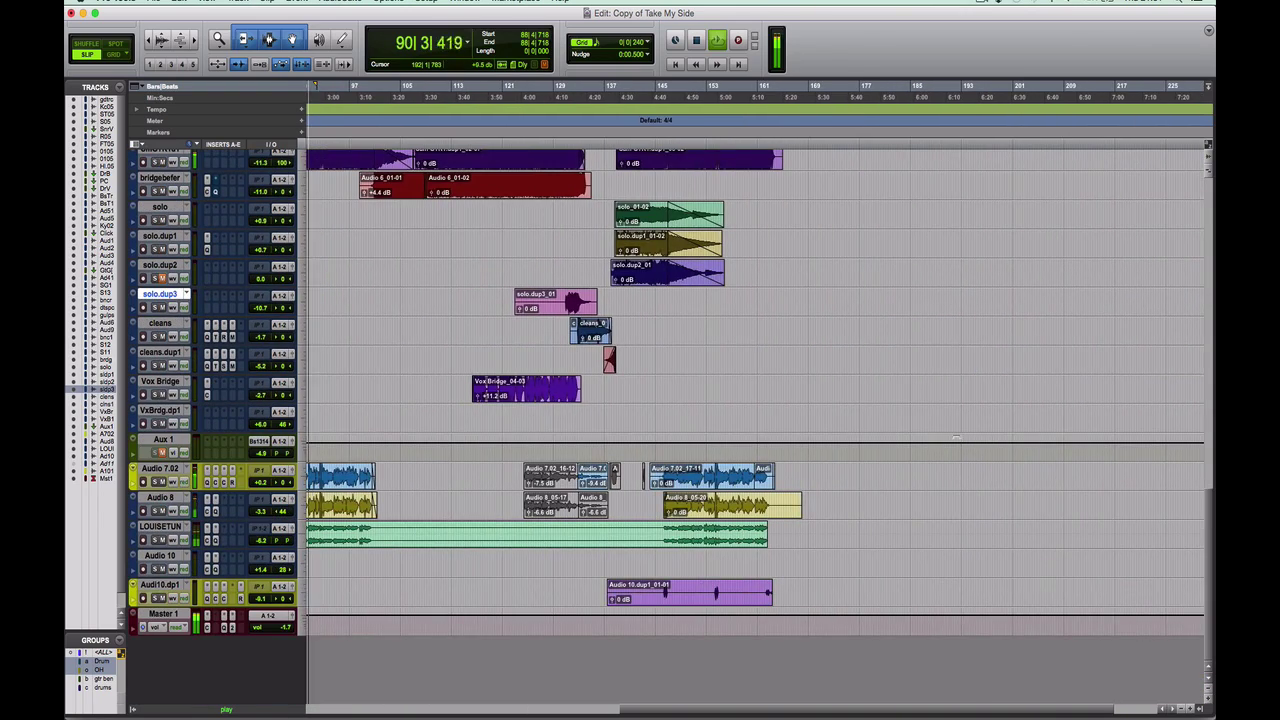
{"action": "key", "text": "space"}
{"action": "scroll", "coordinate": [957, 437], "scroll_direction": "left", "scroll_amount": 10}
{"action": "scroll", "coordinate": [803, 411], "scroll_direction": "up", "scroll_amount": 5}
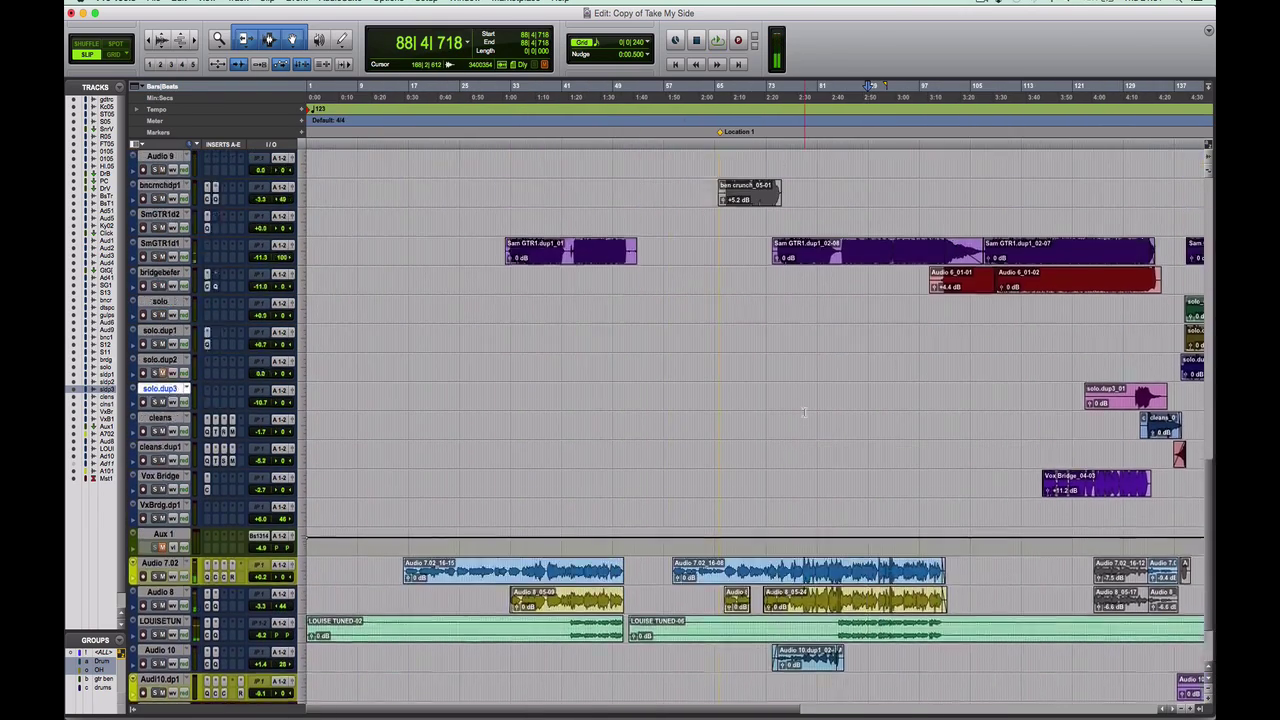